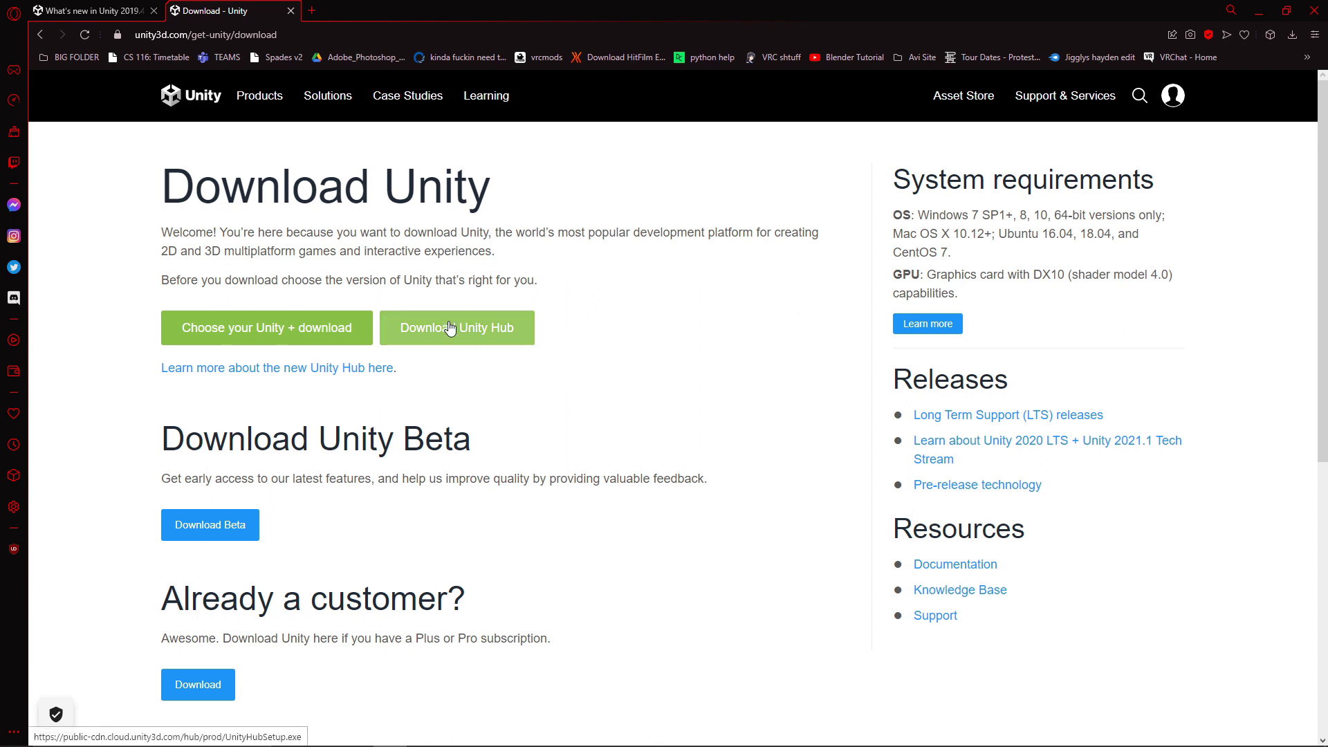
# Step: Save UnityHubSetup.exe from the Unity site into Downloads and show Opera GX's downloads list
pyautogui.click(490, 336)
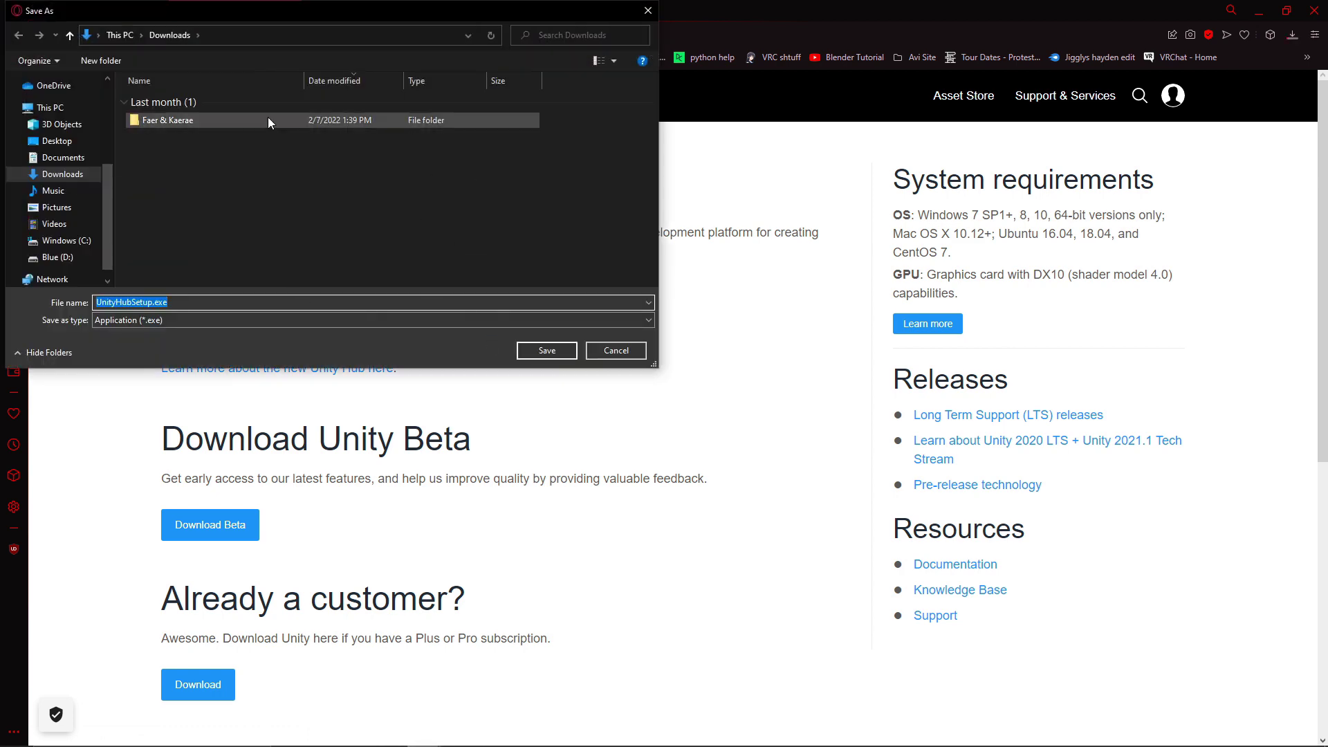
pyautogui.click(546, 350)
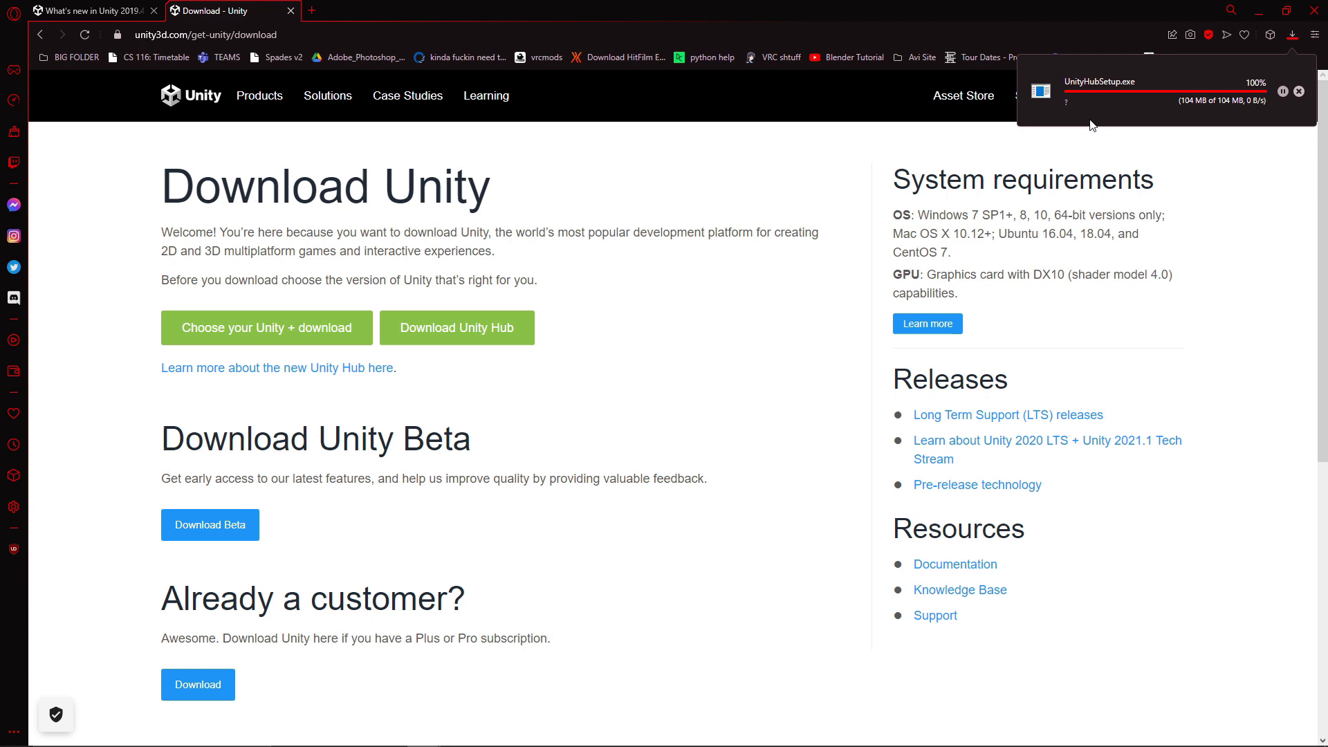
pyautogui.click(1299, 38)
pyautogui.click(1293, 36)
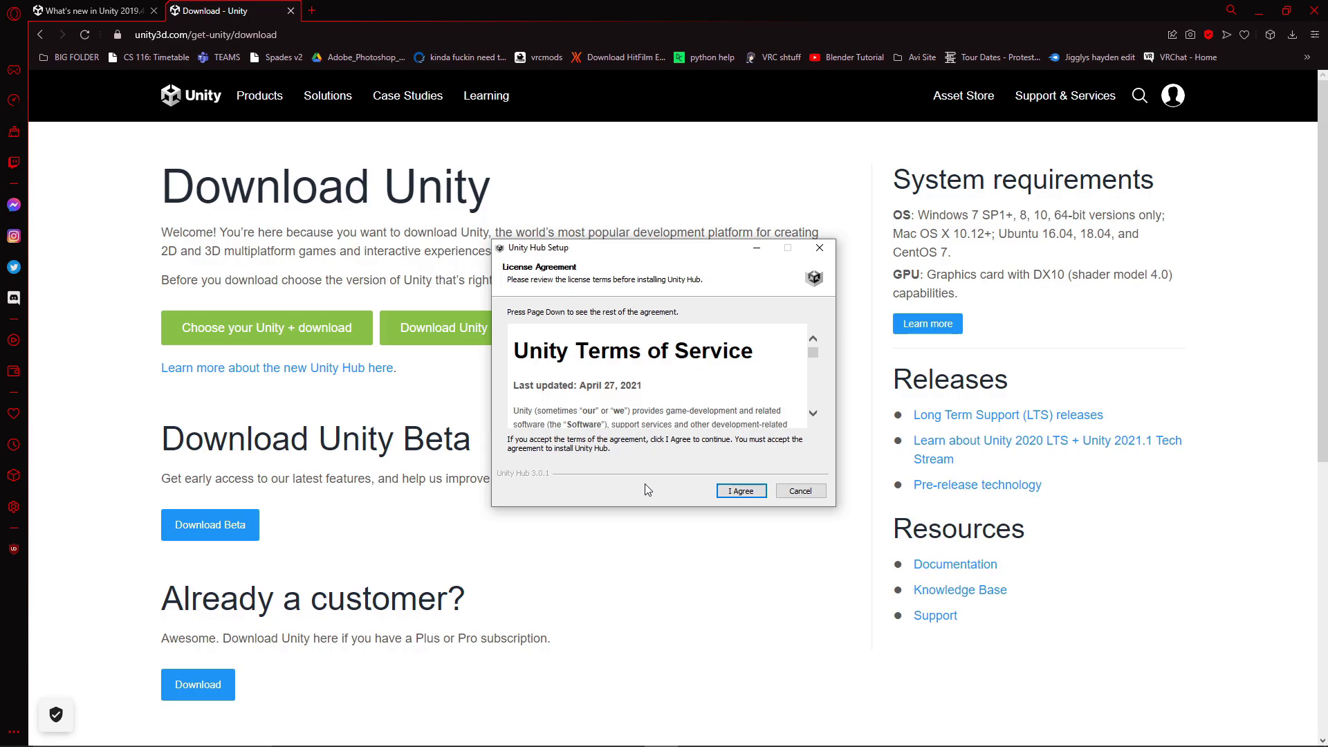
# Step: Accept the license and install Unity Hub to C:\Program Files\Unity Hub
pyautogui.click(742, 490)
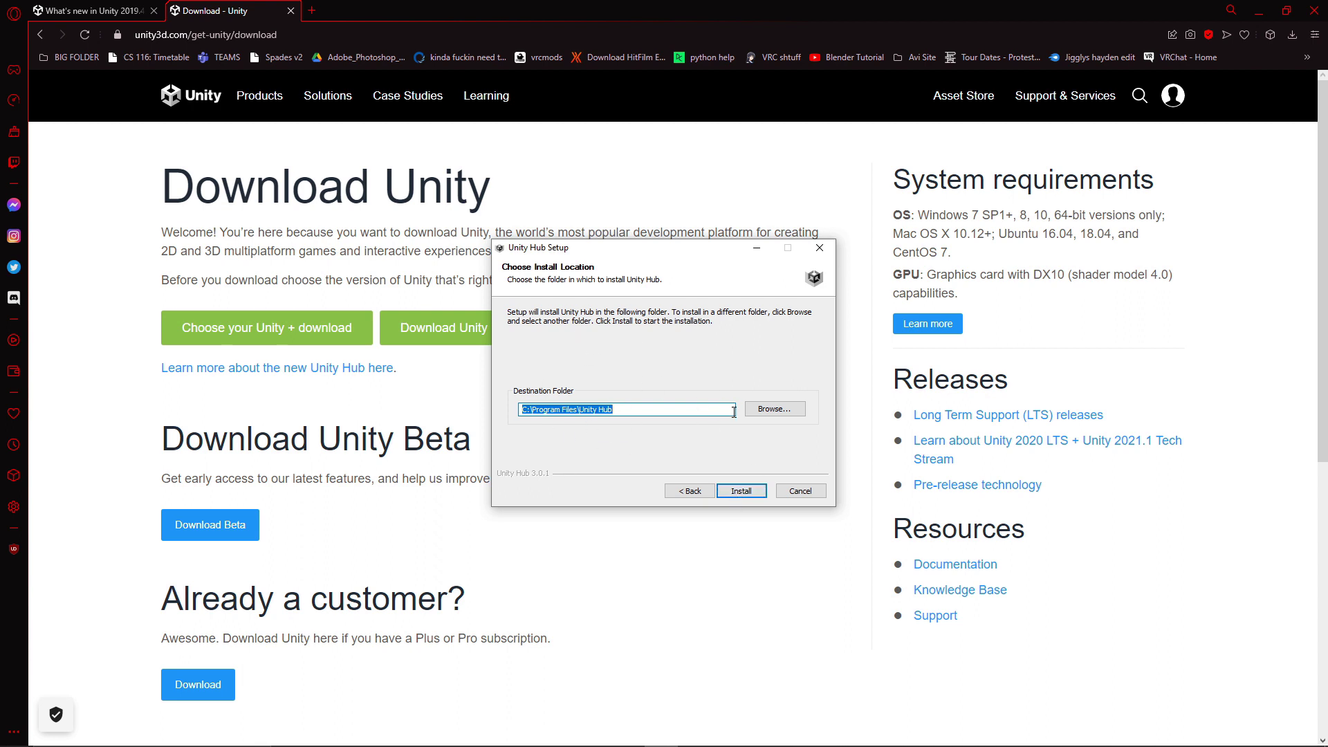
pyautogui.click(731, 493)
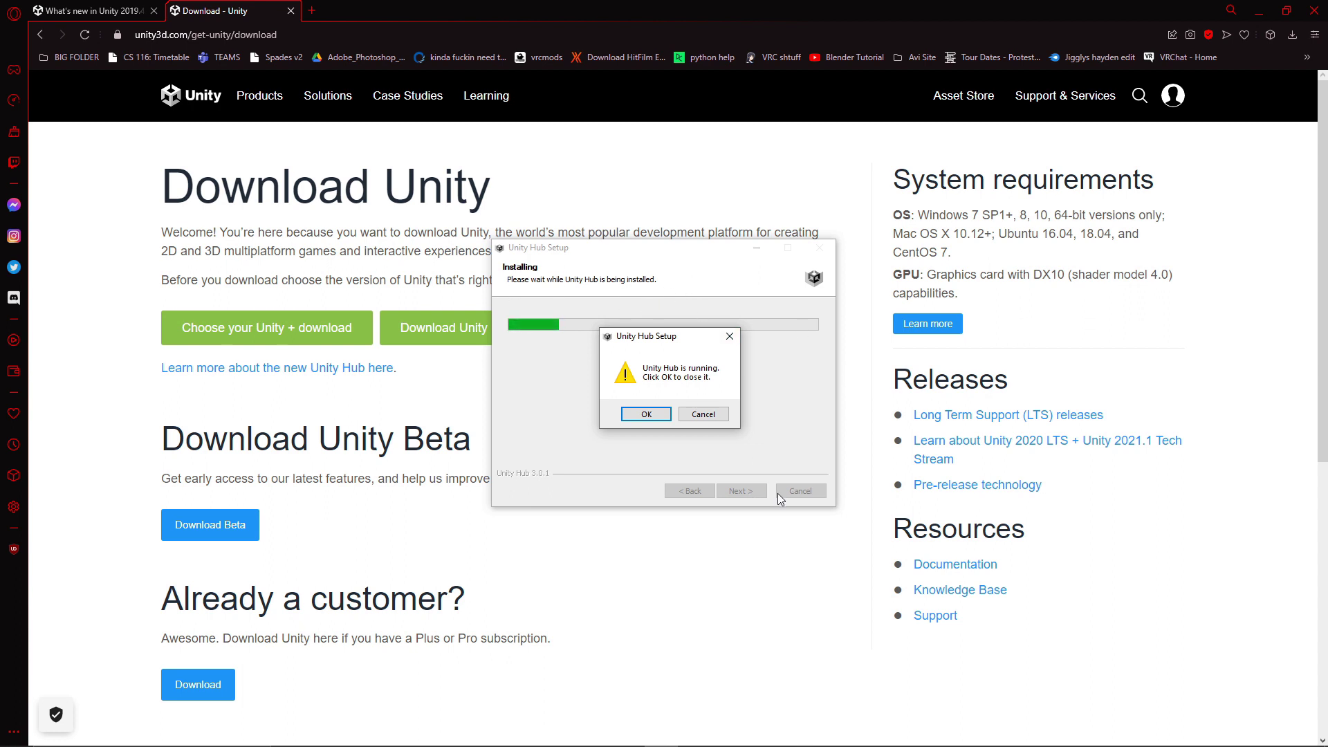
# Step: Close the installer and launch Unity Hub from Windows search for 'unity'
pyautogui.click(700, 415)
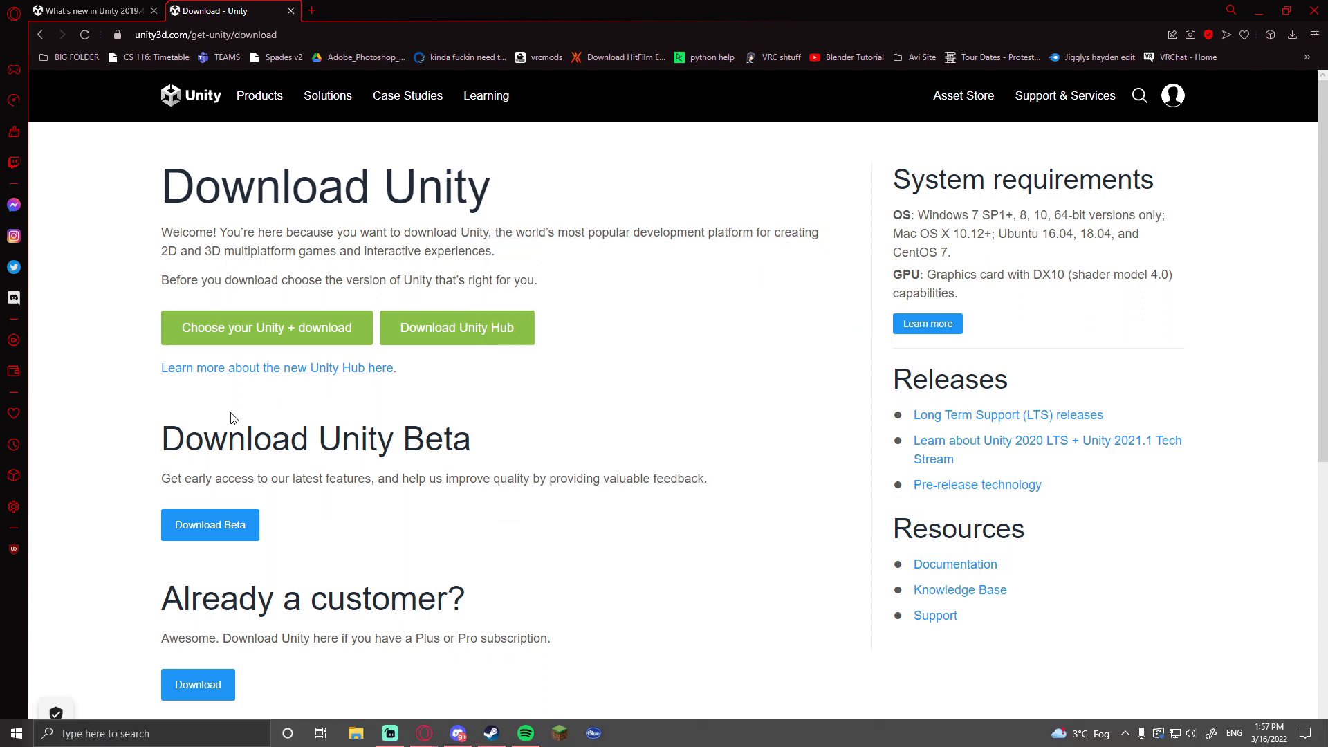
pyautogui.click(105, 735)
pyautogui.write('u')
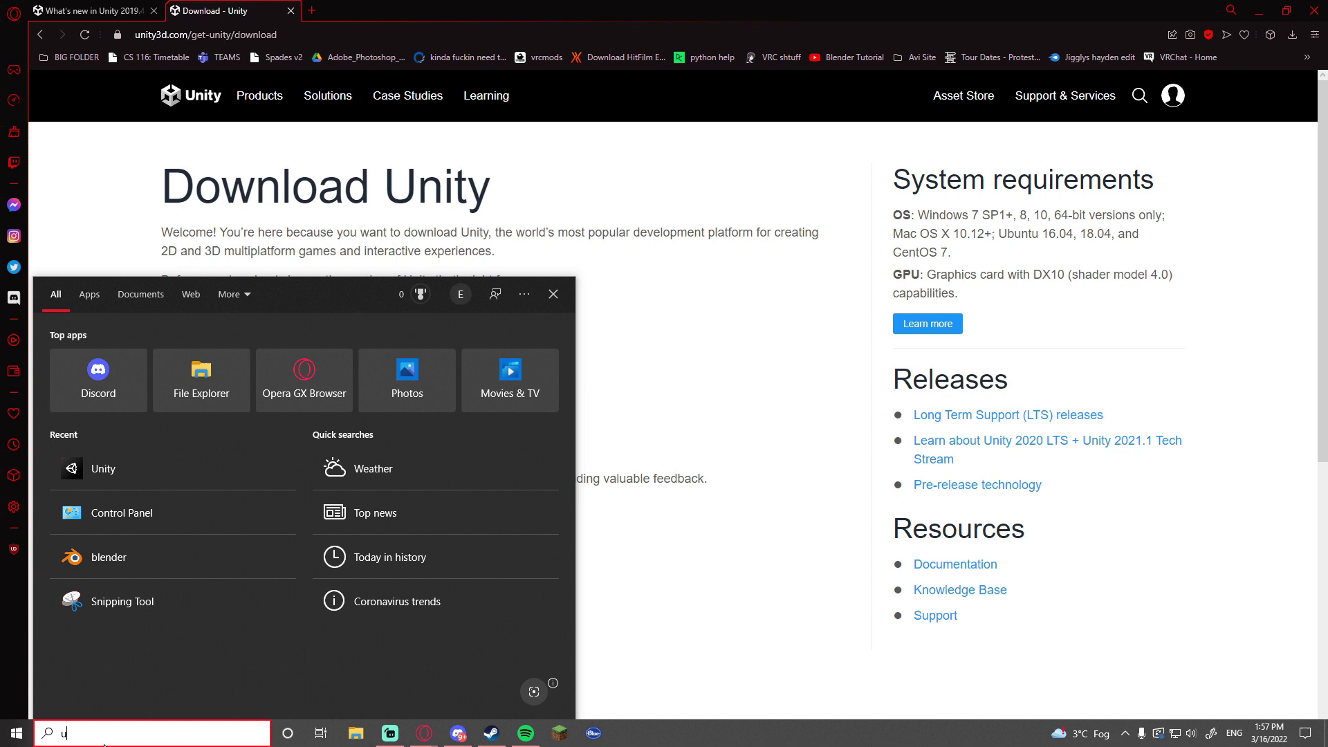
pyautogui.write('nity')
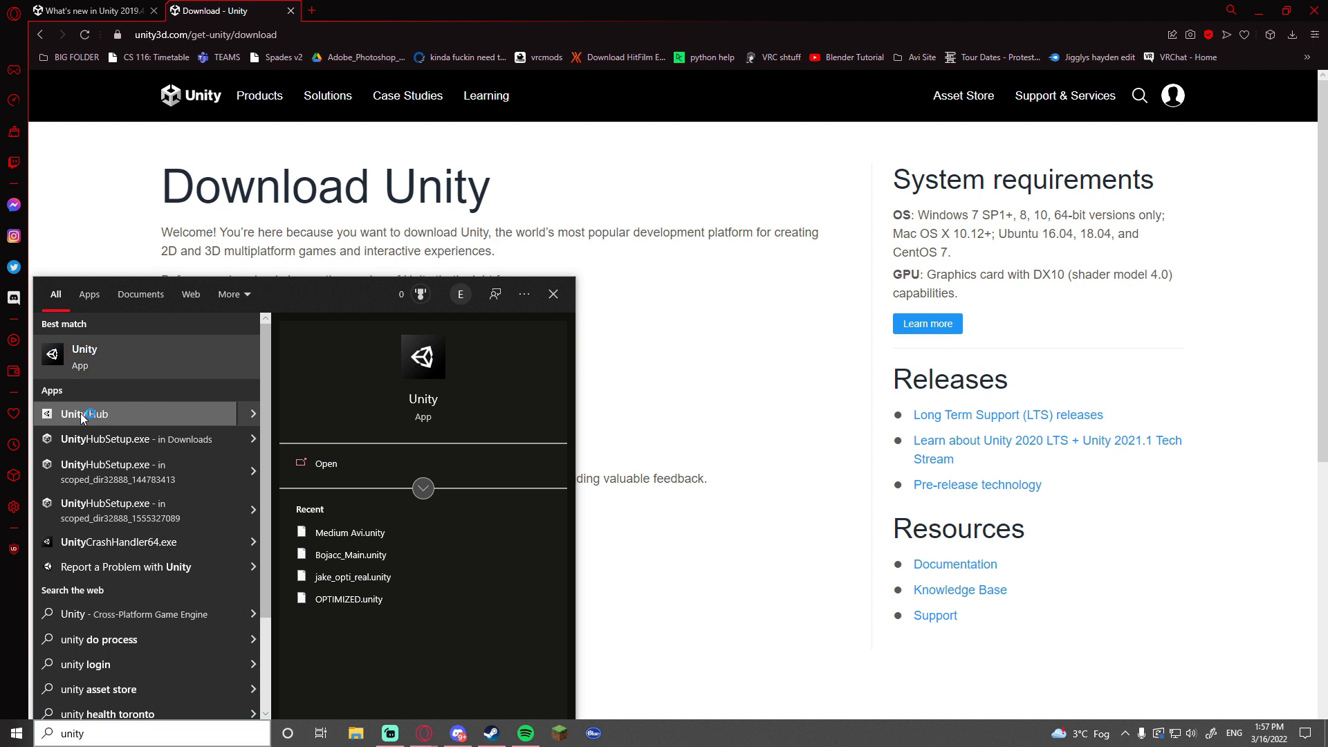
pyautogui.click(563, 462)
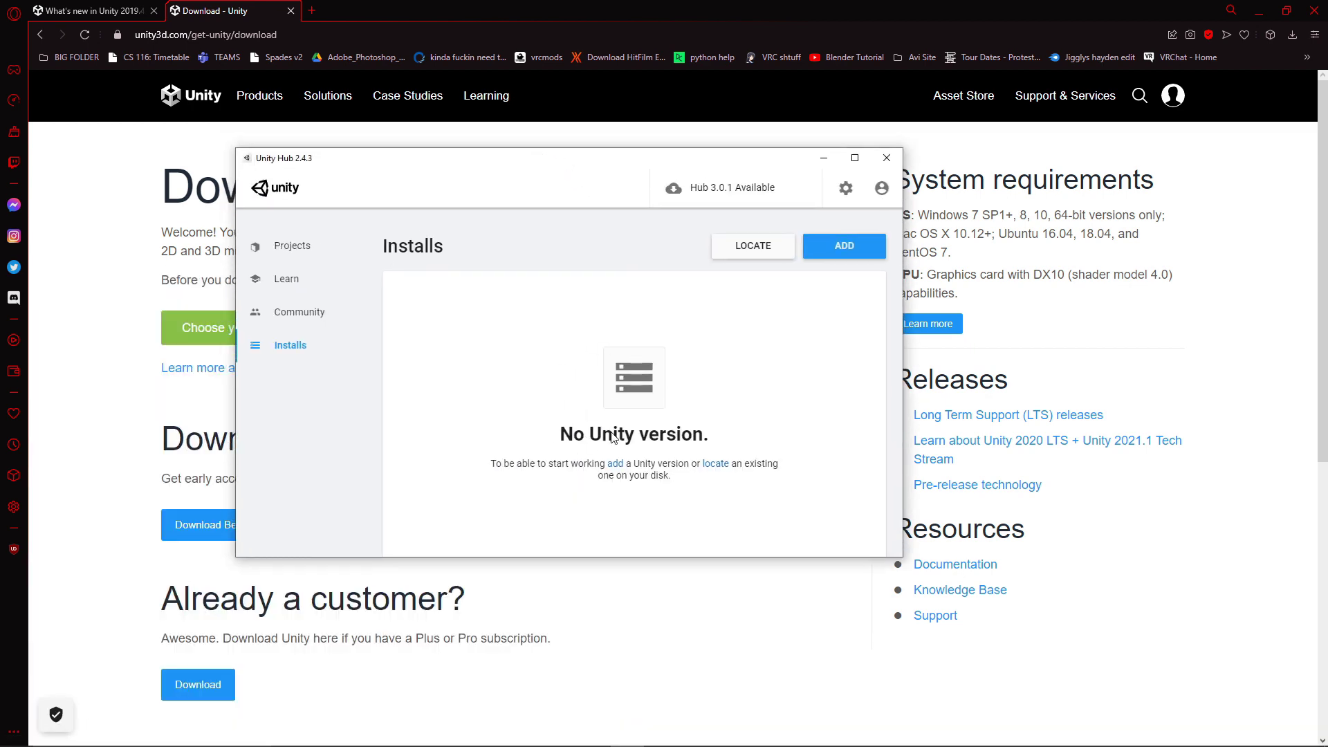
pyautogui.moveTo(538, 166)
pyautogui.mouseDown()
pyautogui.moveTo(567, 183)
pyautogui.moveTo(548, 169)
pyautogui.mouseUp()
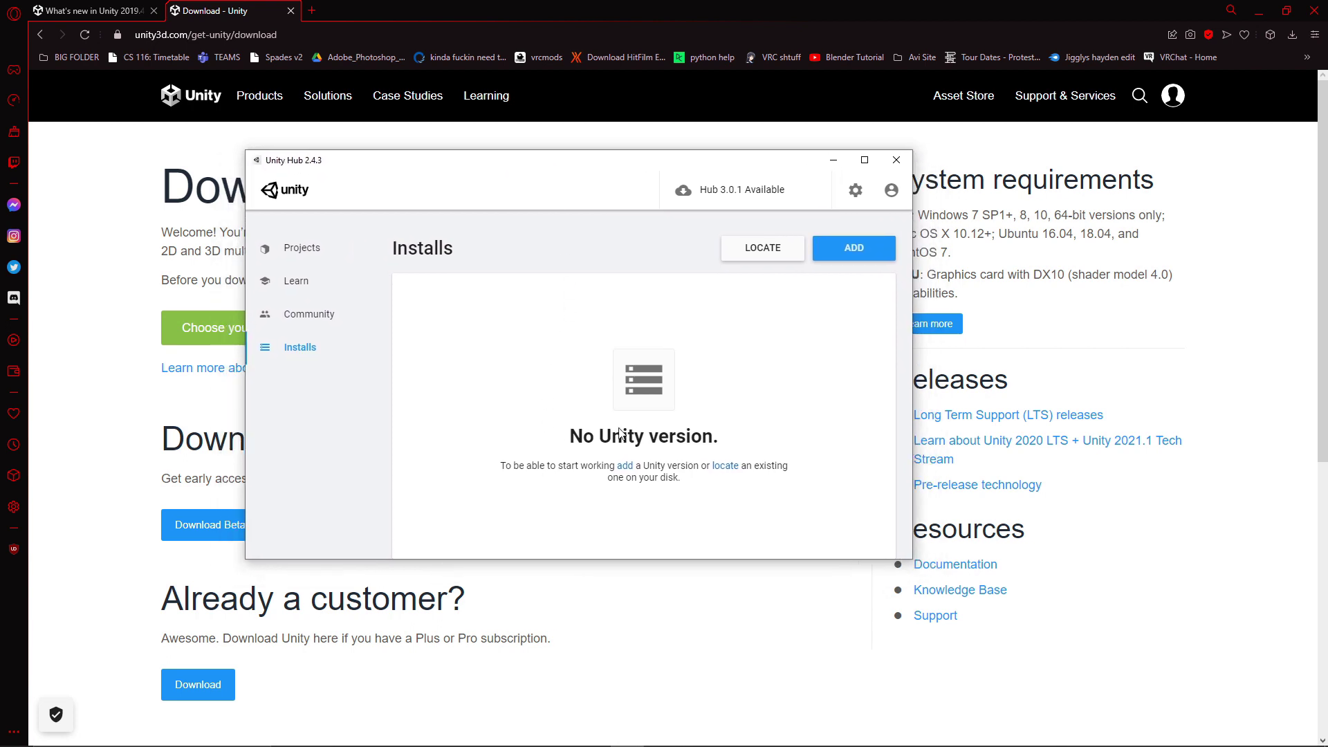
# Step: Open the Unity ID sign-in and account creation form, then close it without signing in
pyautogui.click(891, 191)
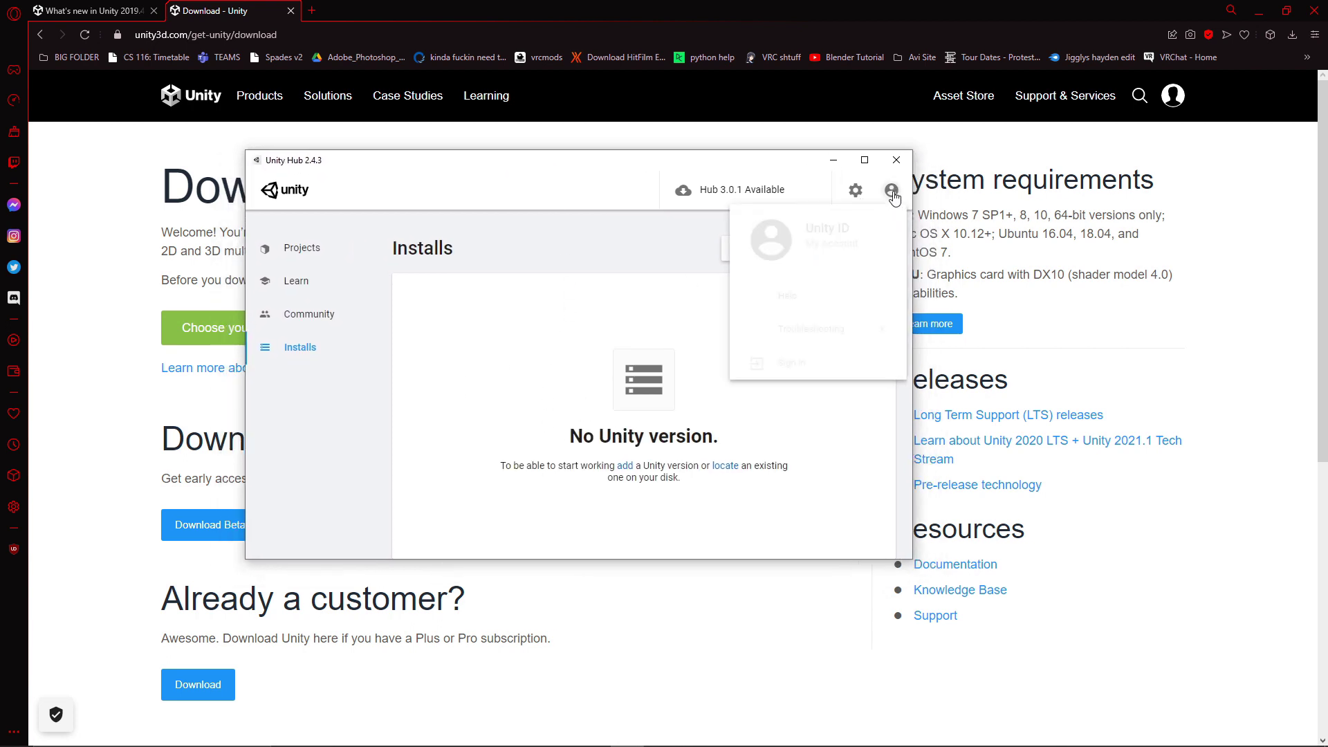
pyautogui.click(788, 359)
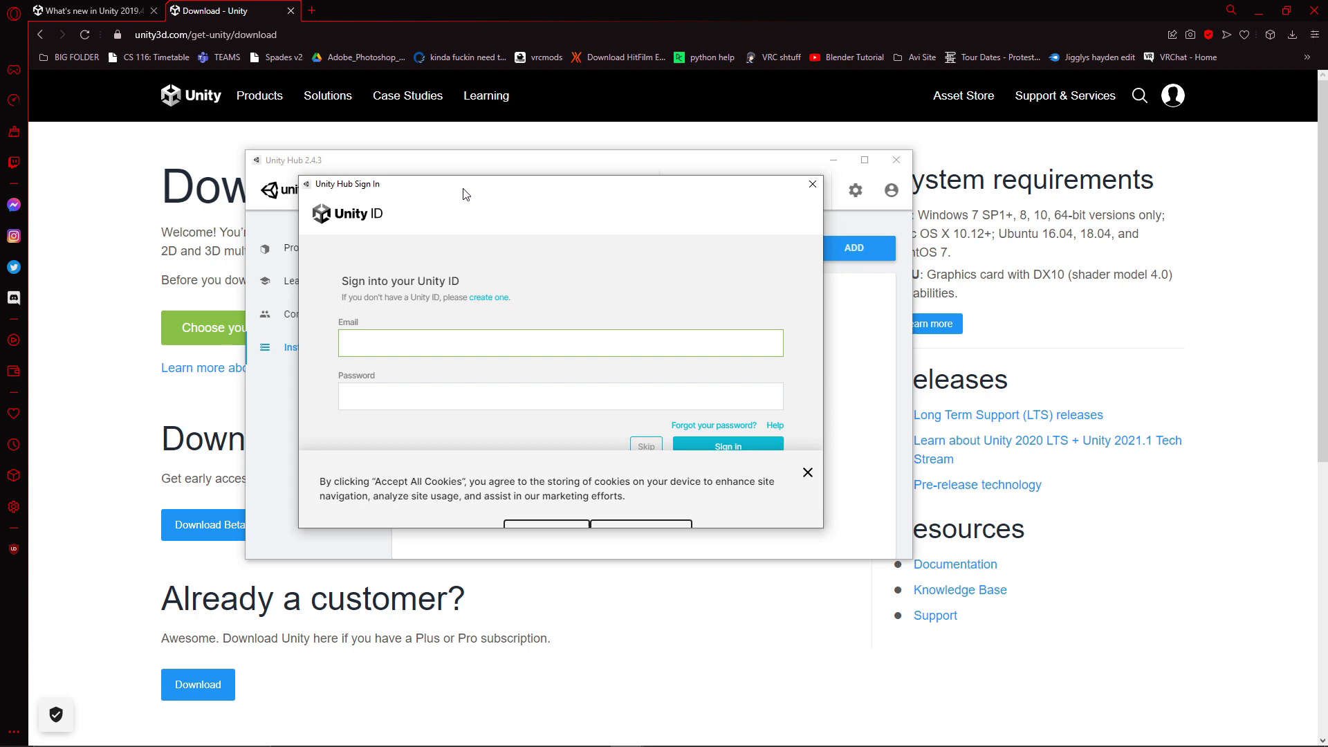
pyautogui.click(813, 419)
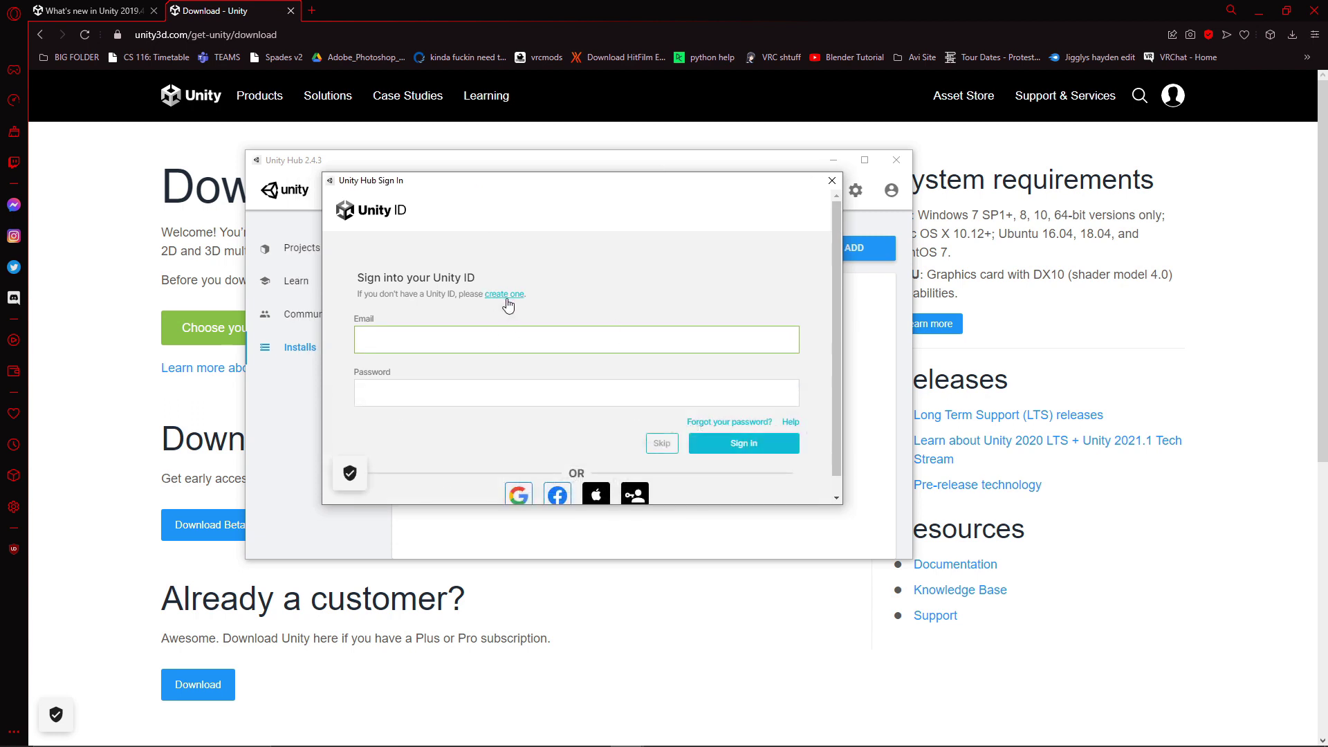
pyautogui.click(507, 294)
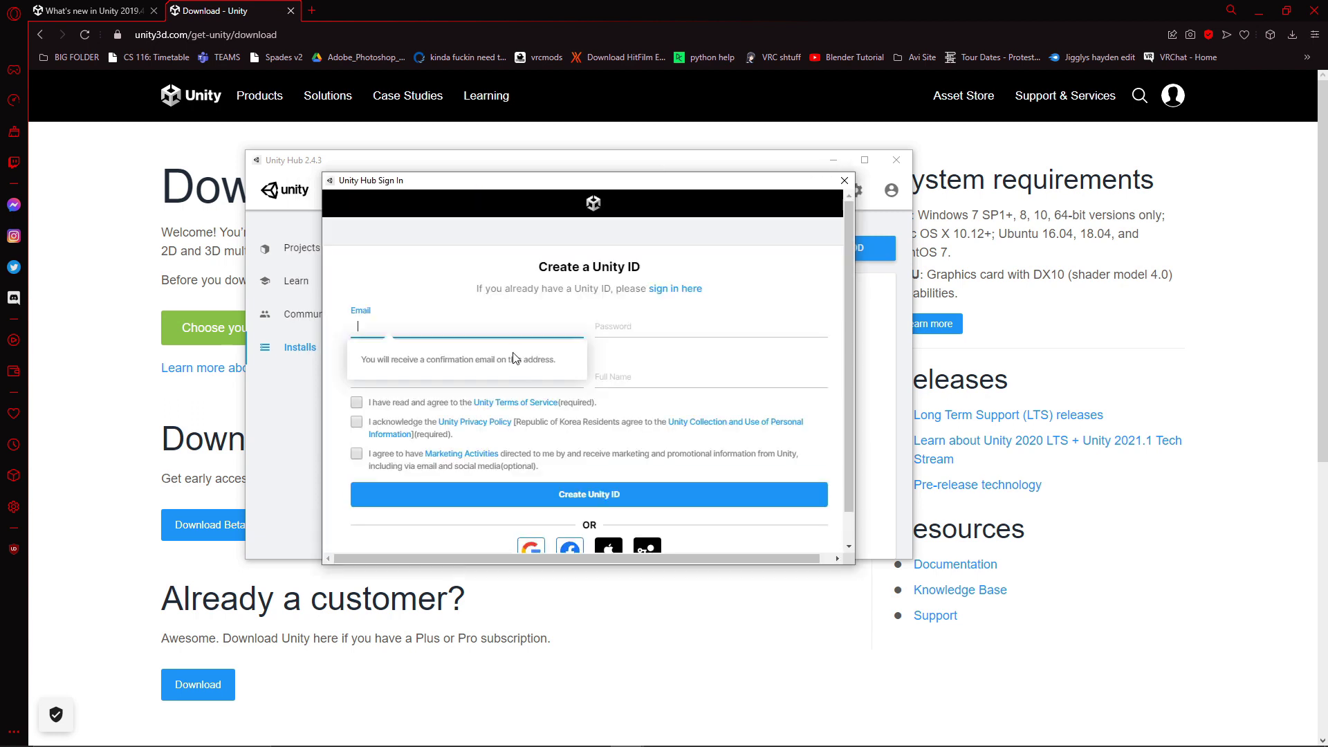
pyautogui.press('Tab')
pyautogui.click(588, 321)
pyautogui.scroll(-2, 618, 524)
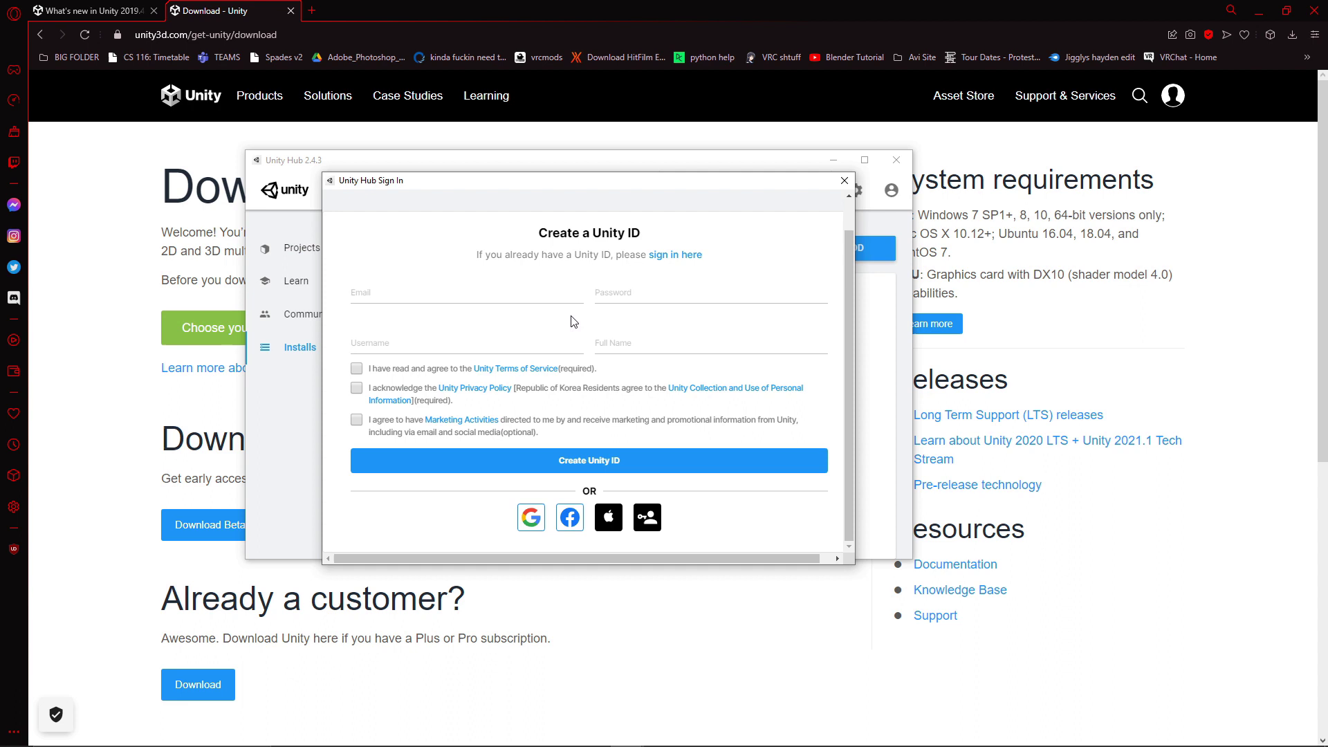
pyautogui.click(845, 181)
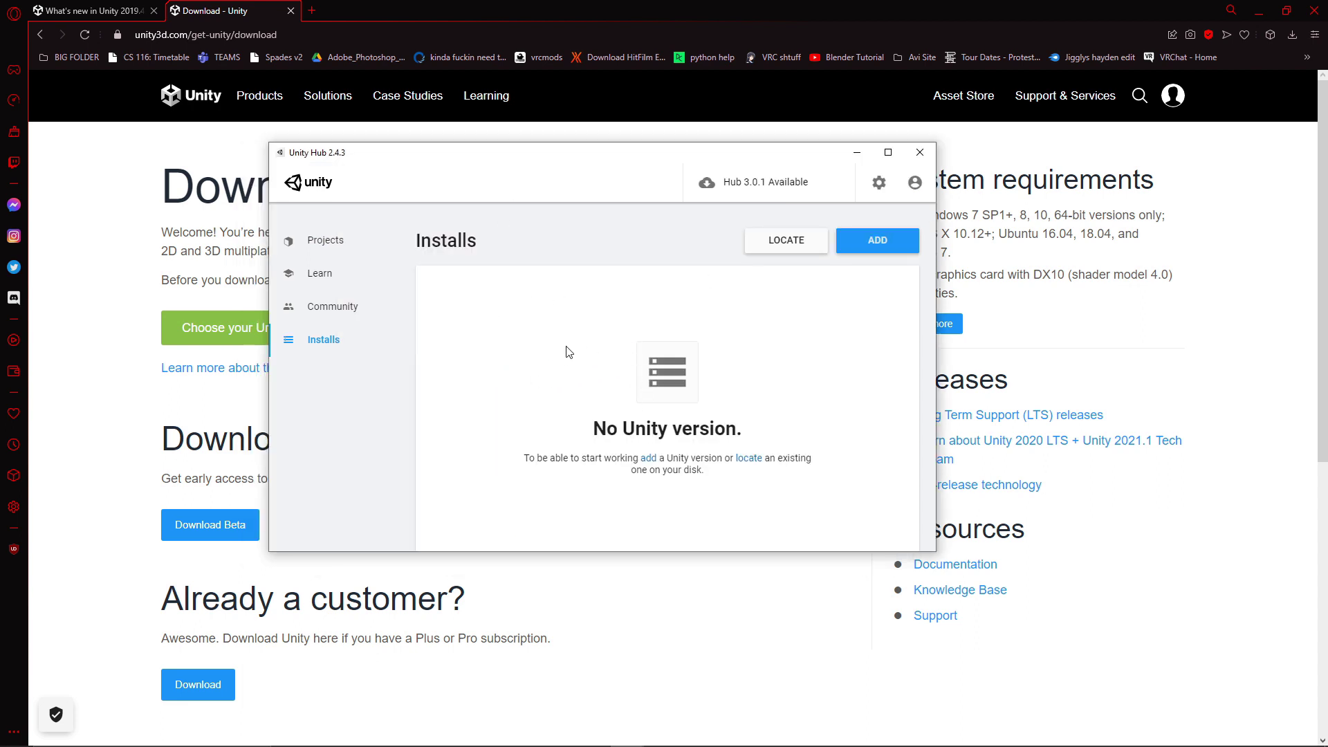
# Step: Send Unity 2019.4.31 from its release page to Unity Hub through the Unity Hub link
pyautogui.click(90, 11)
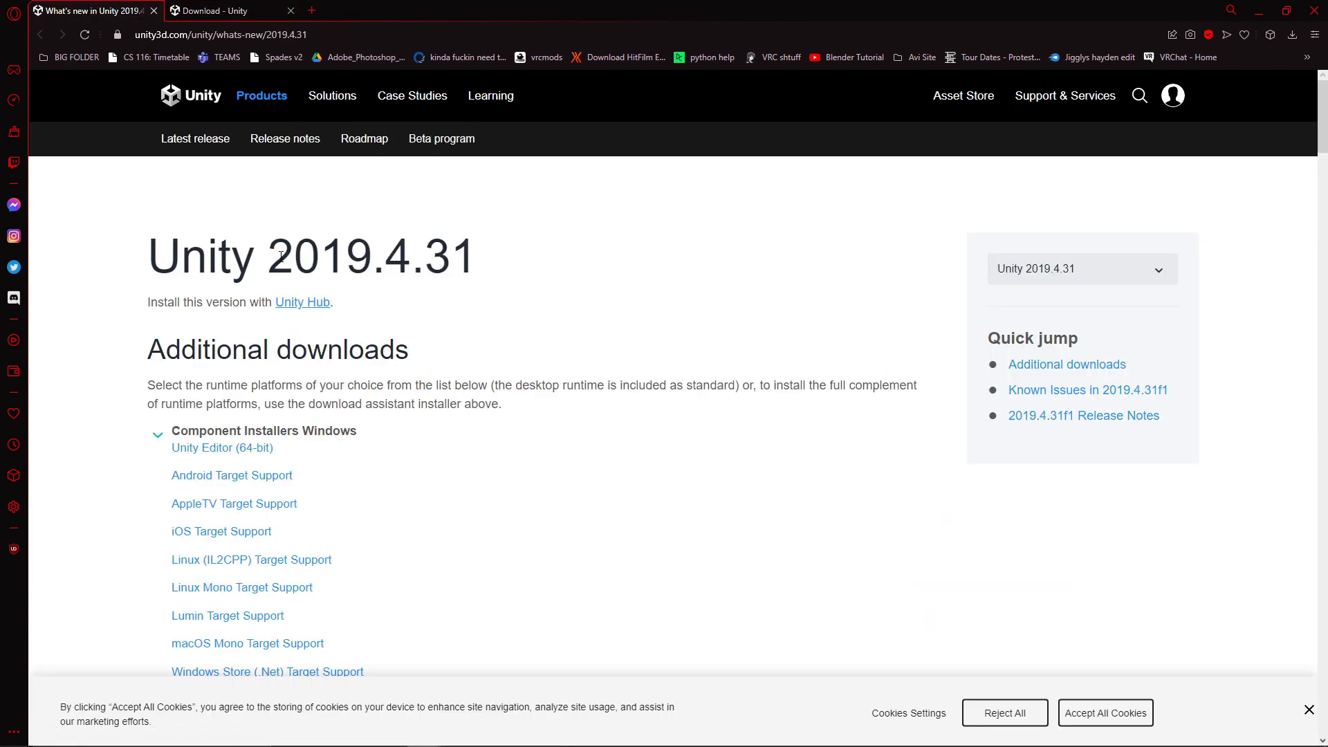
pyautogui.moveTo(281, 257); pyautogui.dragTo(469, 254)
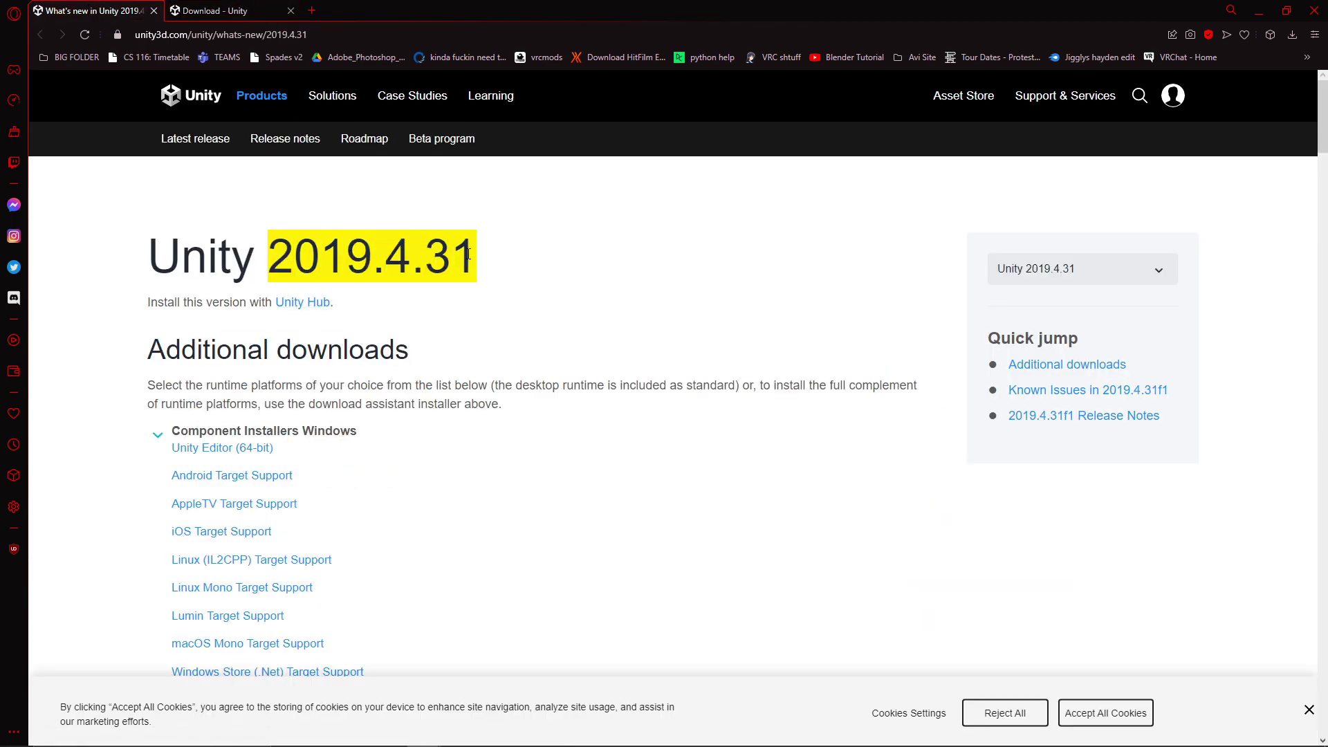
pyautogui.click(495, 270)
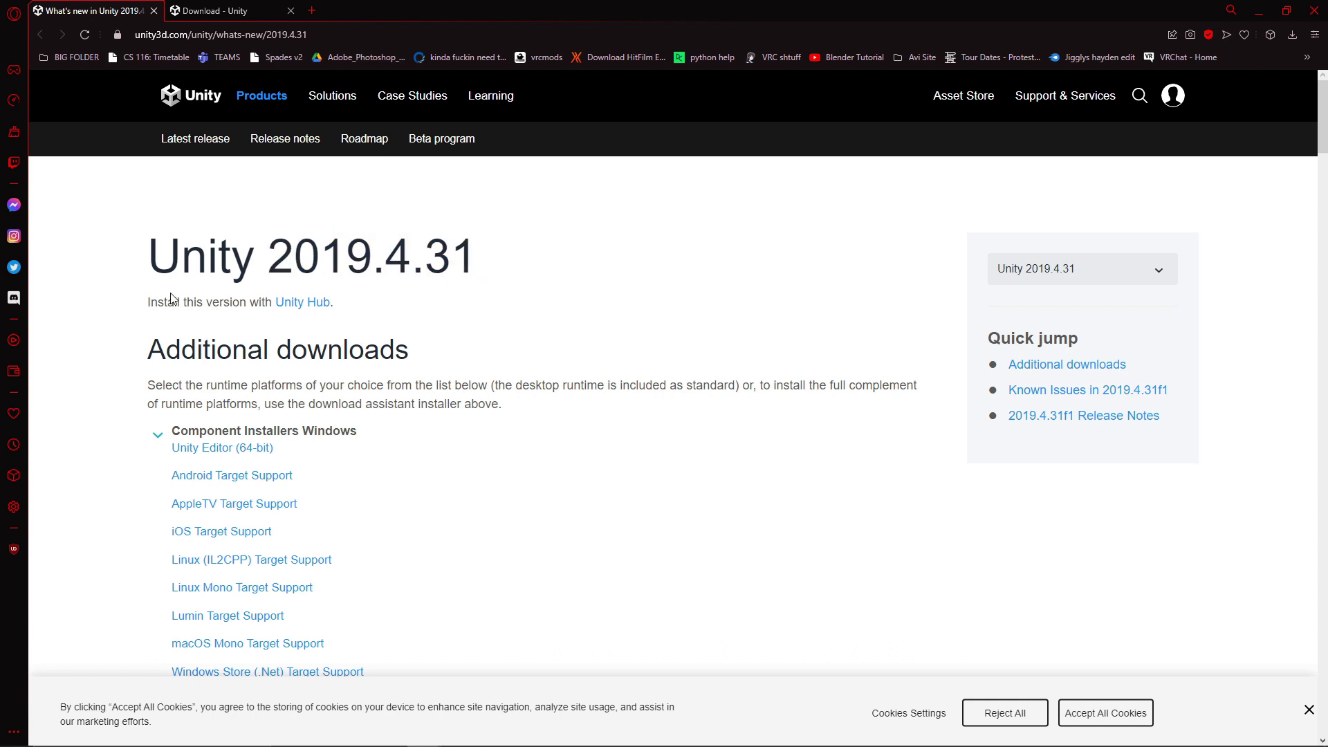
pyautogui.moveTo(146, 306); pyautogui.dragTo(335, 305)
pyautogui.click(350, 309)
pyautogui.click(307, 302)
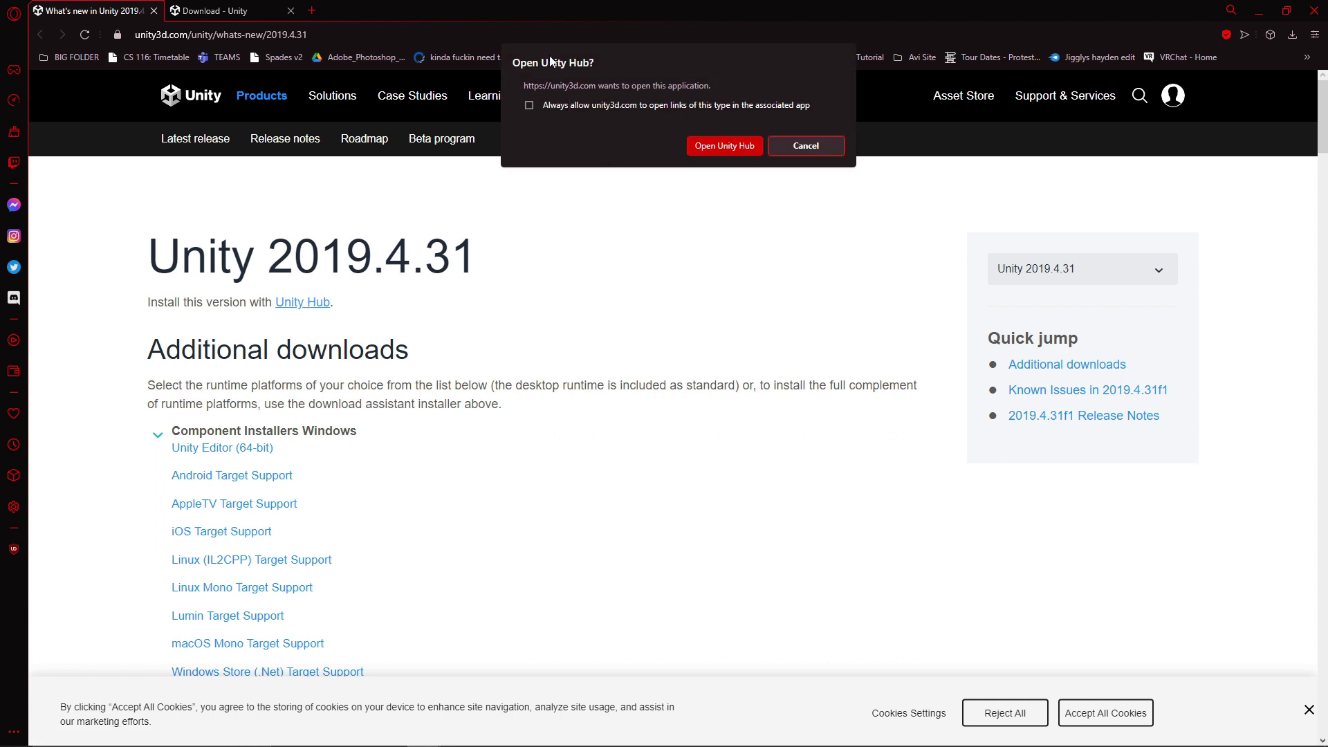
pyautogui.click(723, 146)
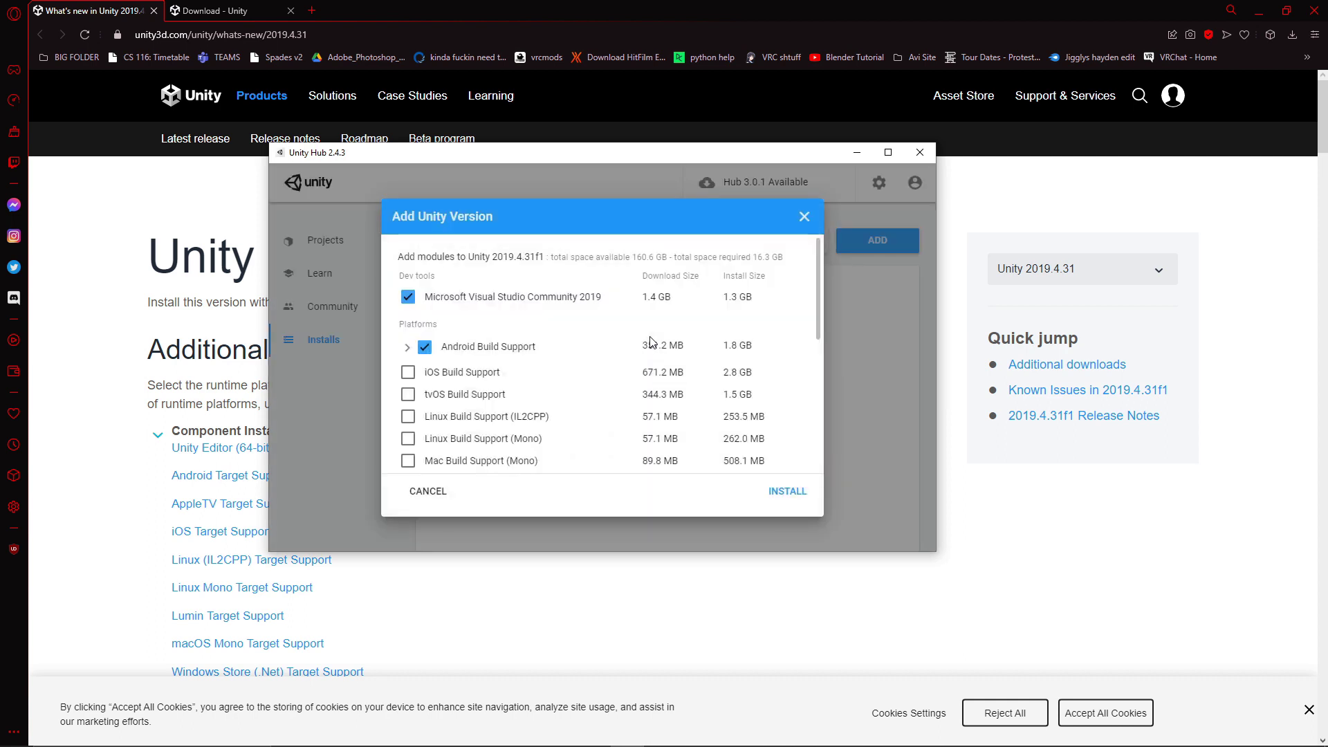
# Step: Review the 2019.4.31f1 module list, with Android Build Support, before installing
pyautogui.scroll(-5, 484, 322)
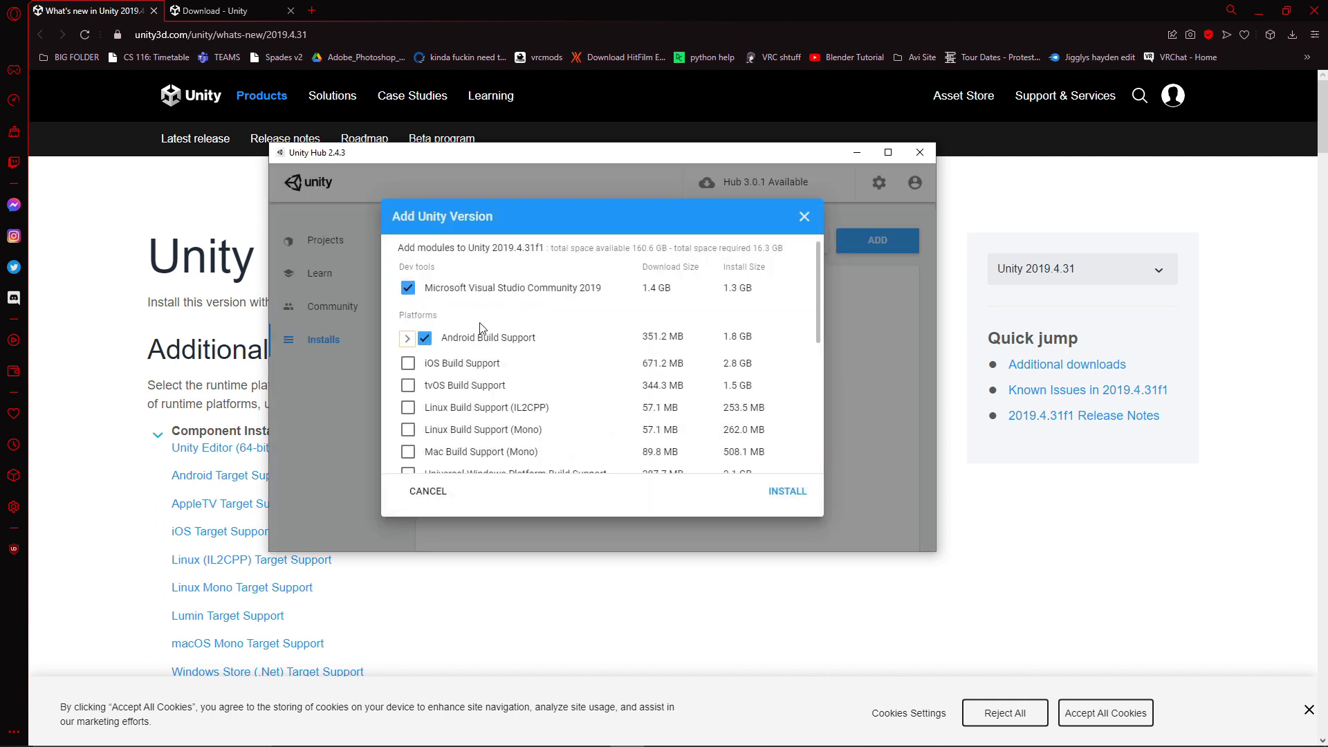
pyautogui.scroll(5, 448, 313)
pyautogui.scroll(-5, 523, 329)
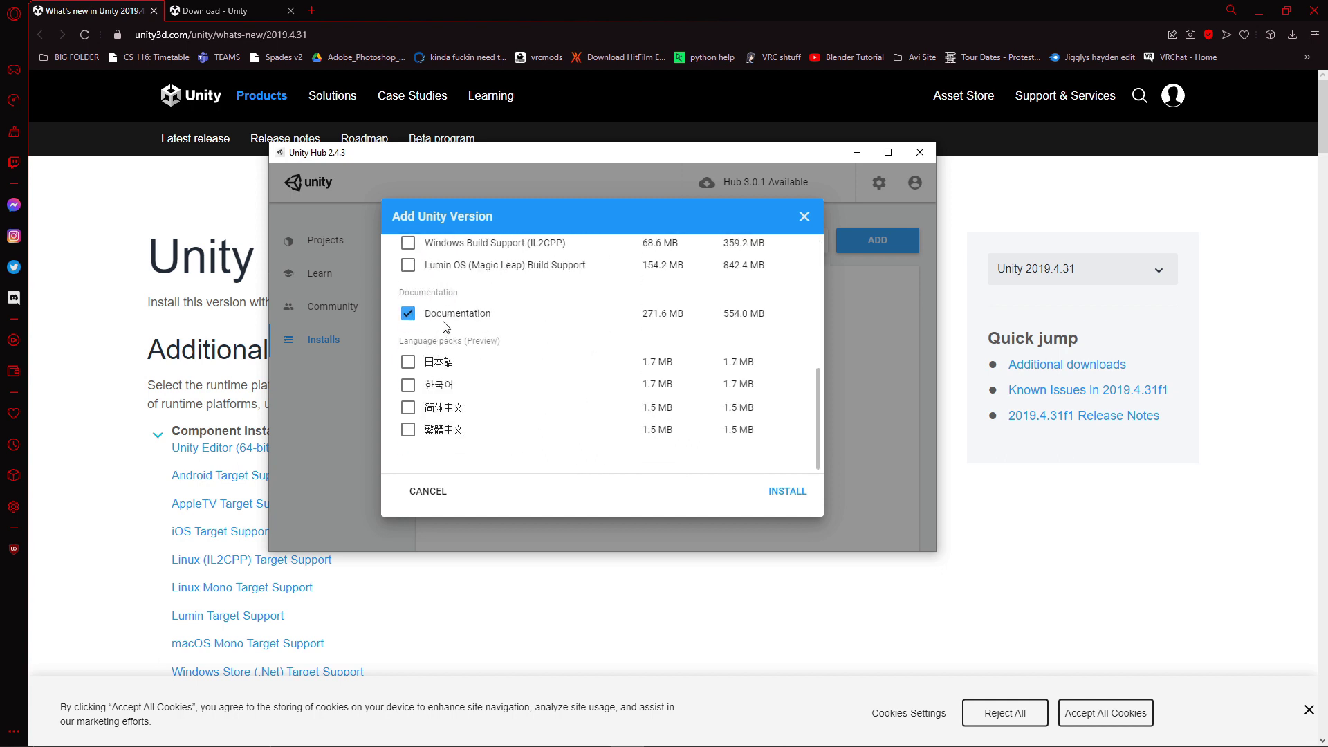
pyautogui.scroll(5, 446, 326)
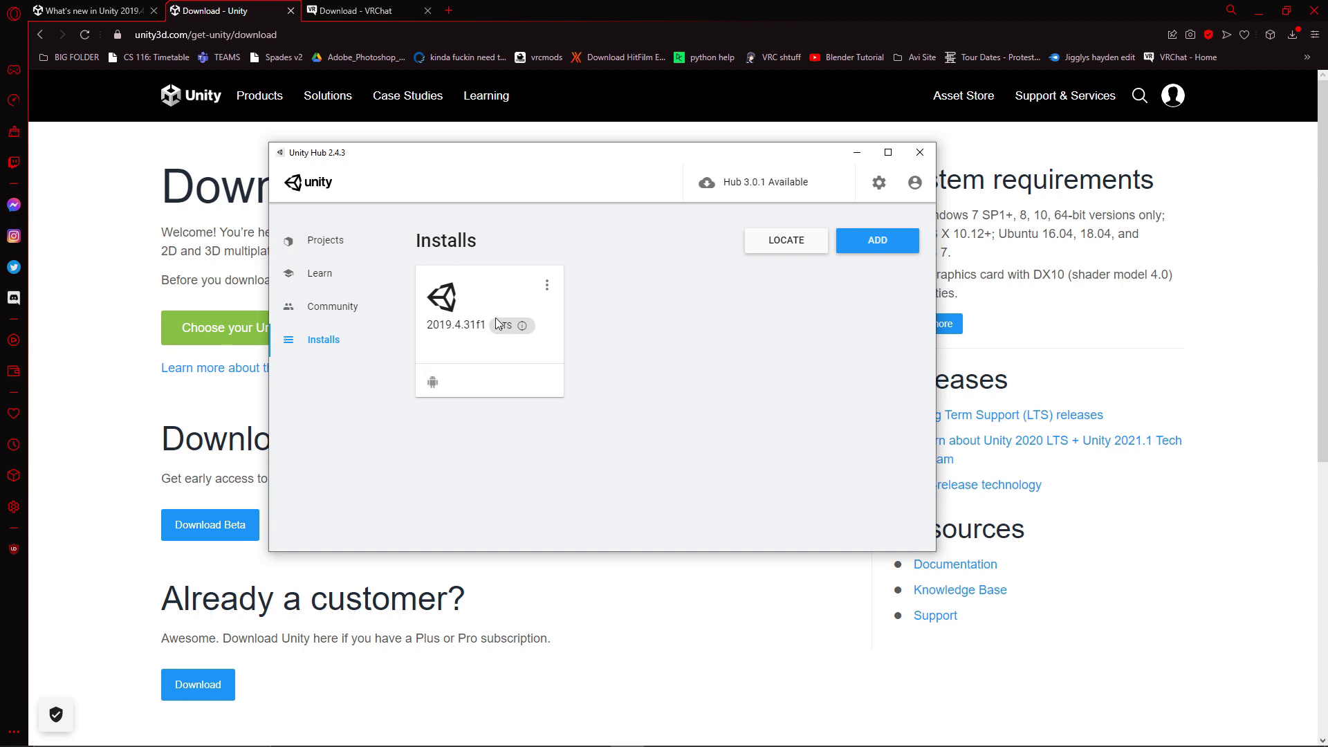
# Step: Create a new 3D project named Jake in D:\VRC Avis
pyautogui.click(327, 247)
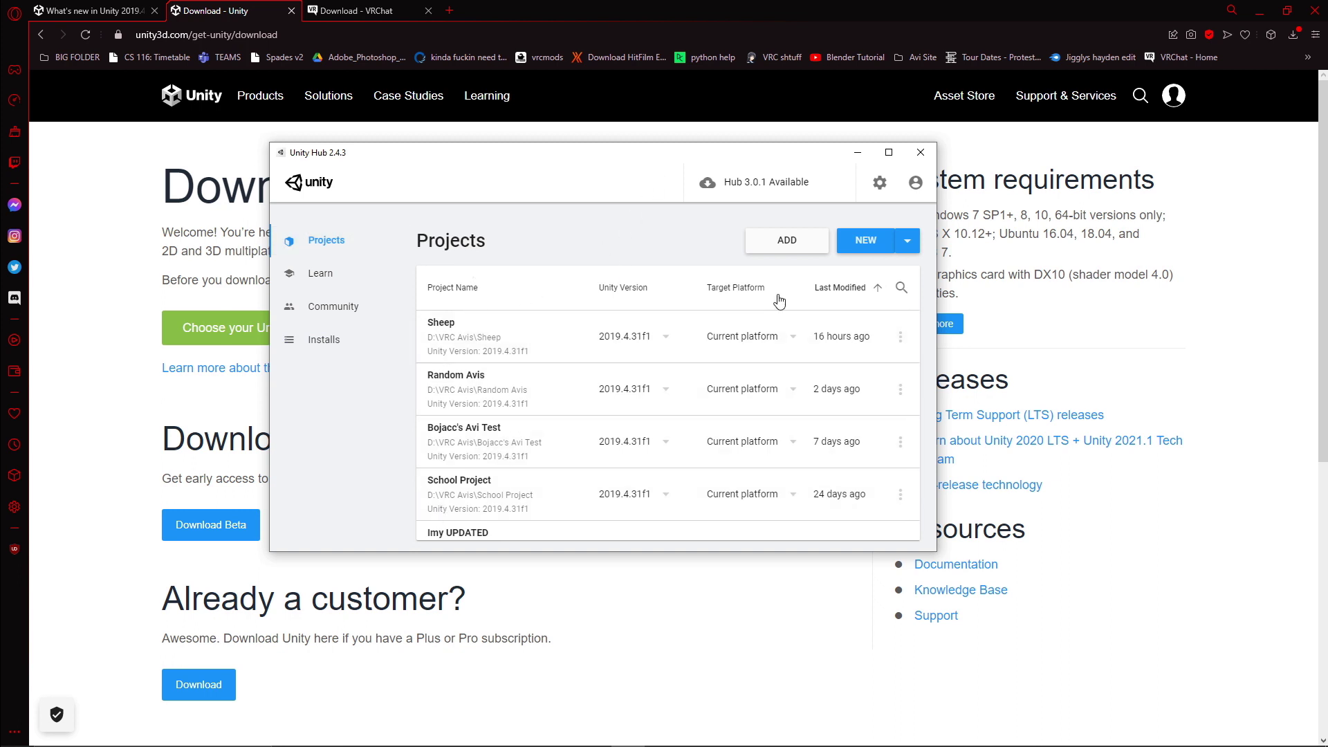
pyautogui.click(865, 242)
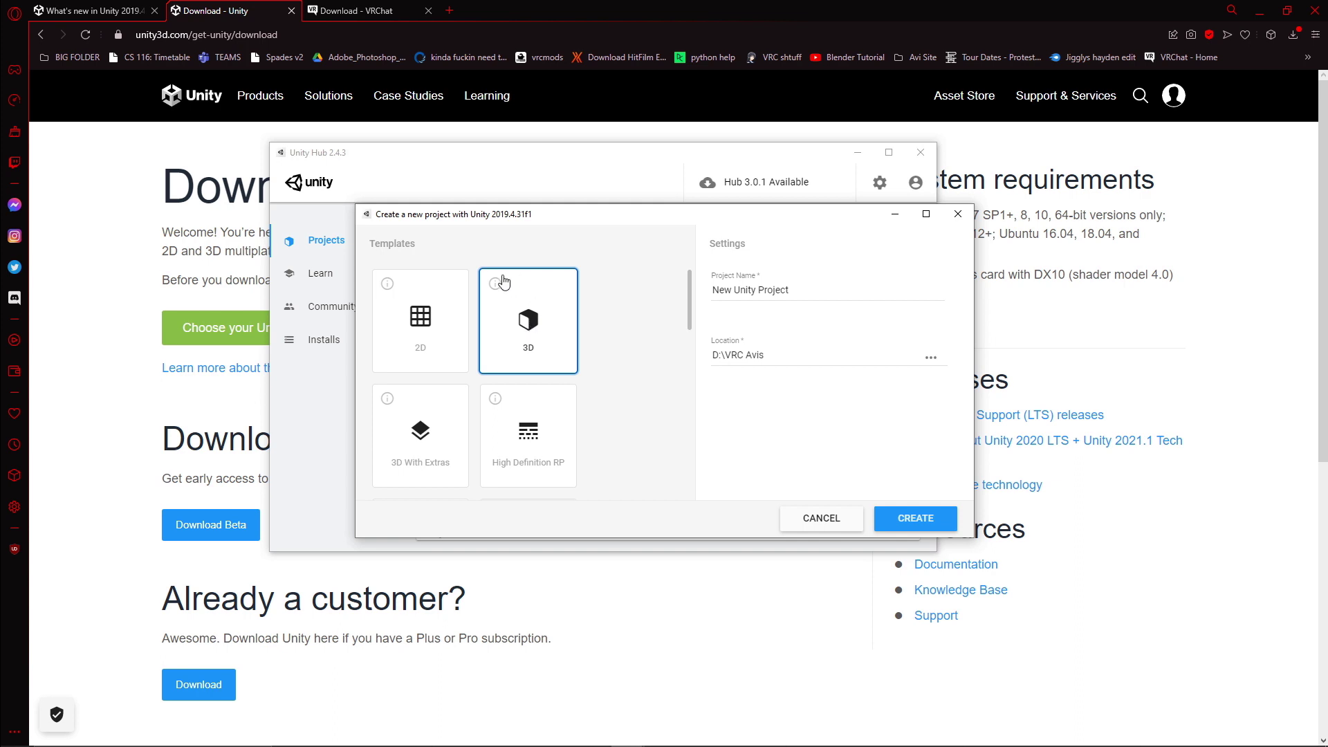
pyautogui.tripleClick(778, 290)
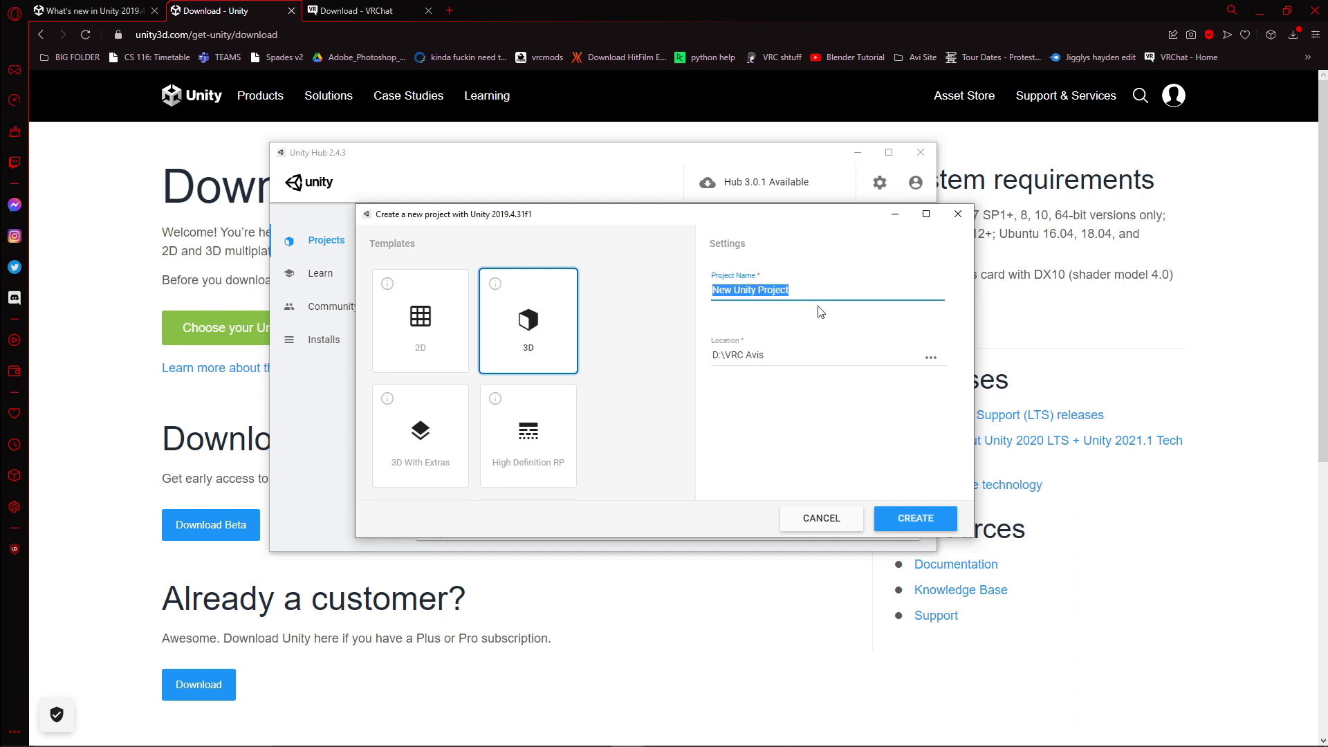
pyautogui.write('Jake')
pyautogui.click(924, 517)
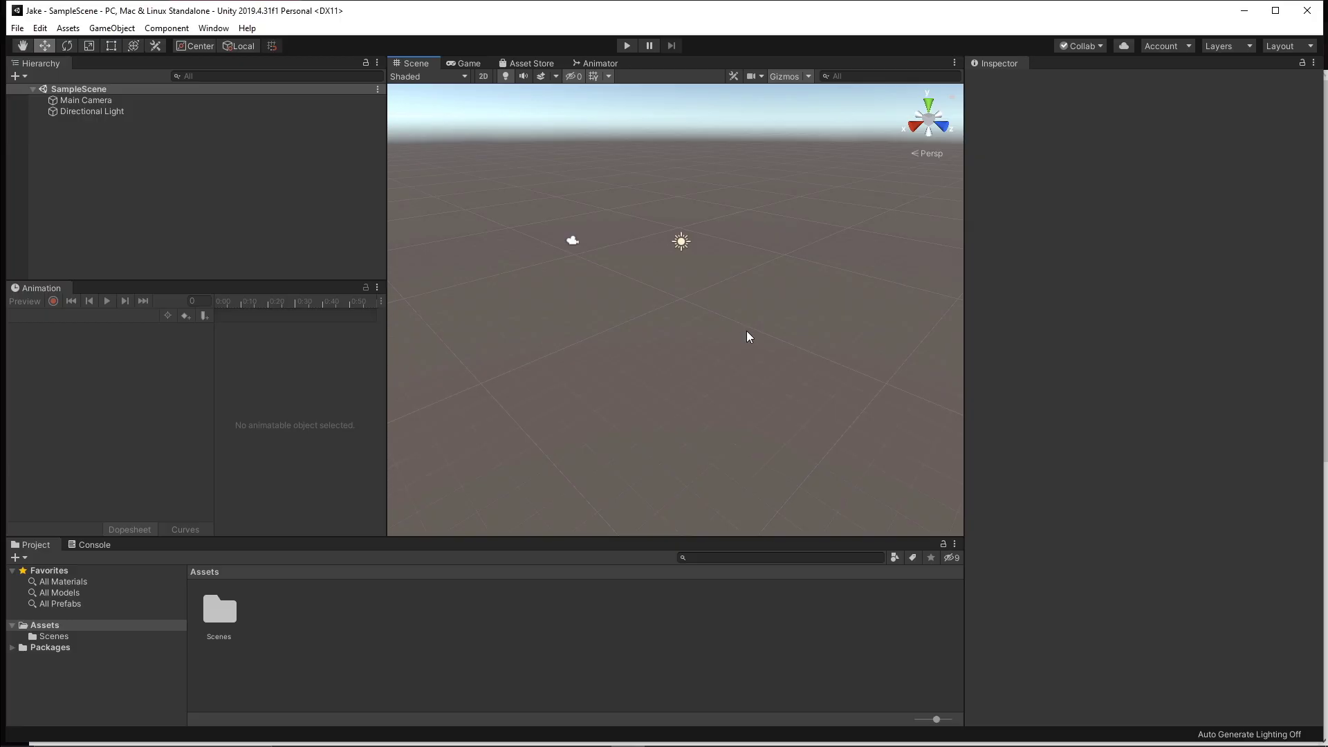
# Step: Download the VRCSDK3-AVATAR-2022.02.16.19.13 unitypackage from VRChat's Download page
pyautogui.moveTo(746, 334); pyautogui.dragTo(625, 343, button='right')
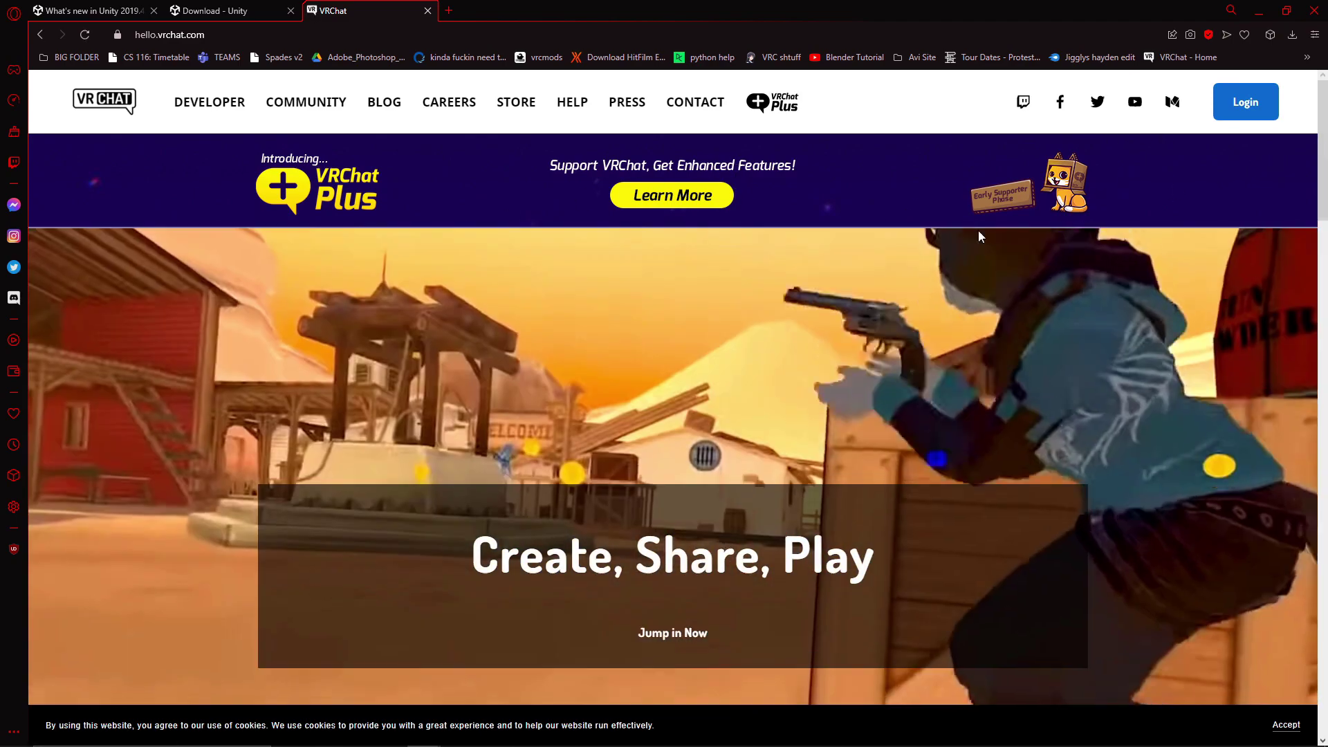
pyautogui.click(254, 33)
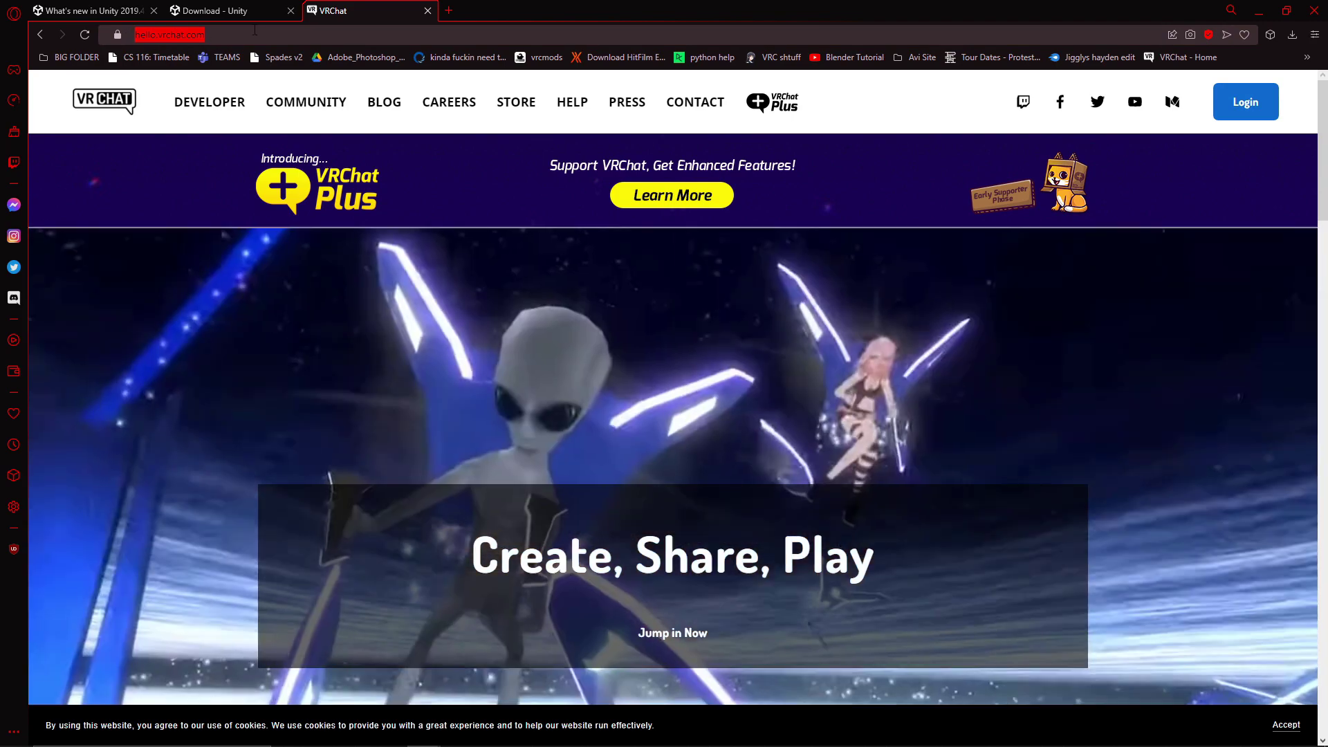
pyautogui.click(255, 30)
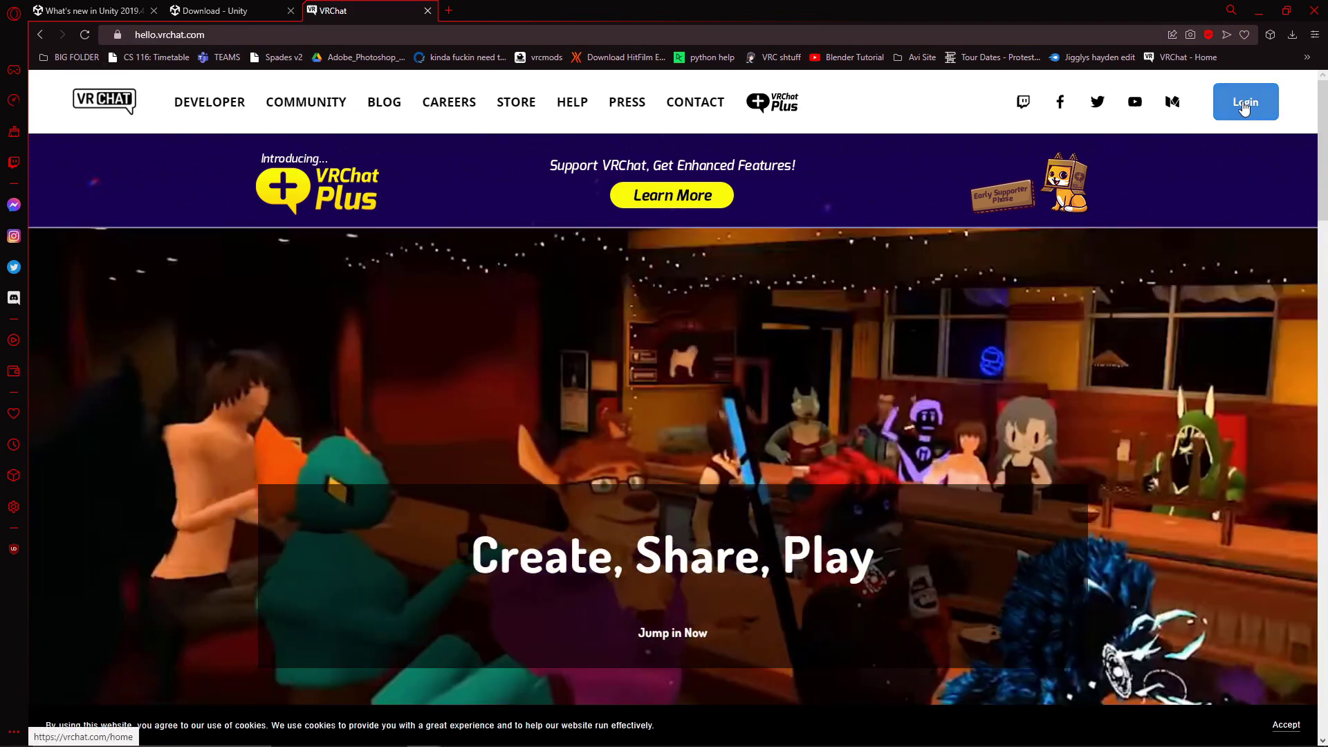
pyautogui.click(1243, 102)
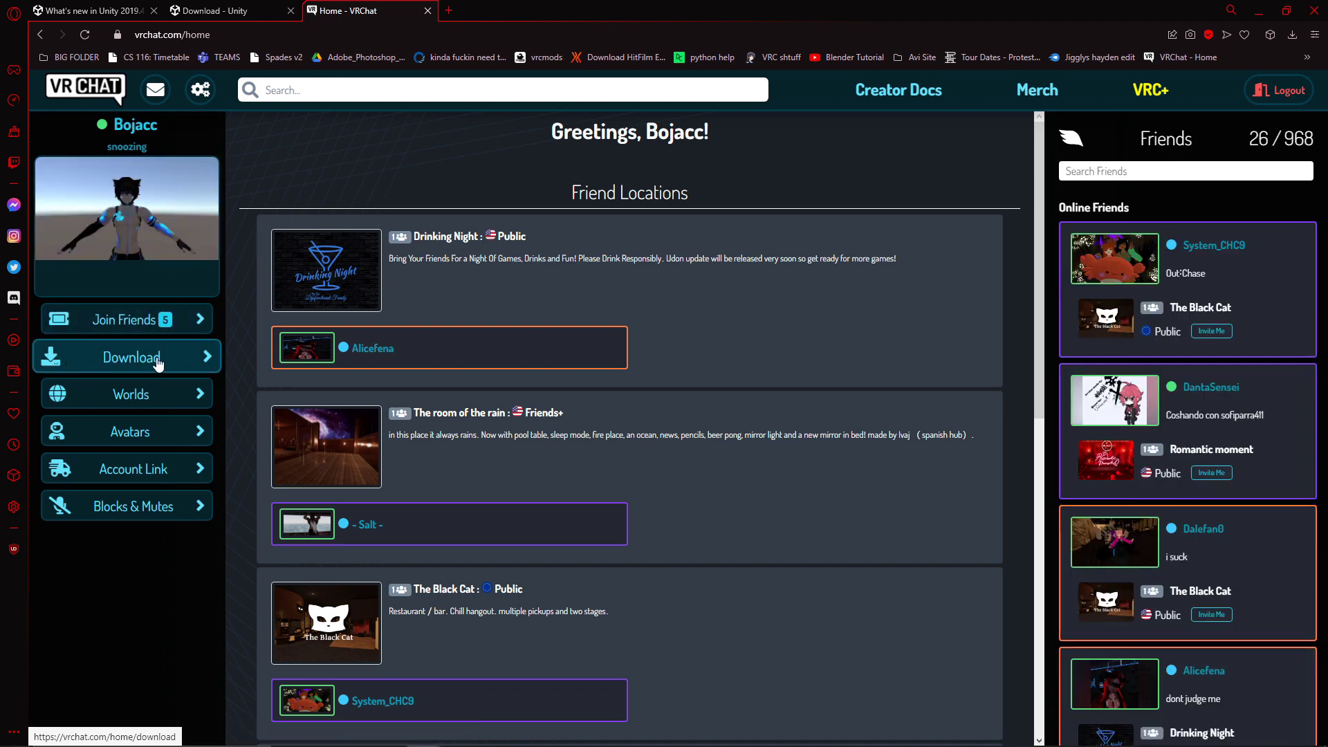
pyautogui.click(159, 360)
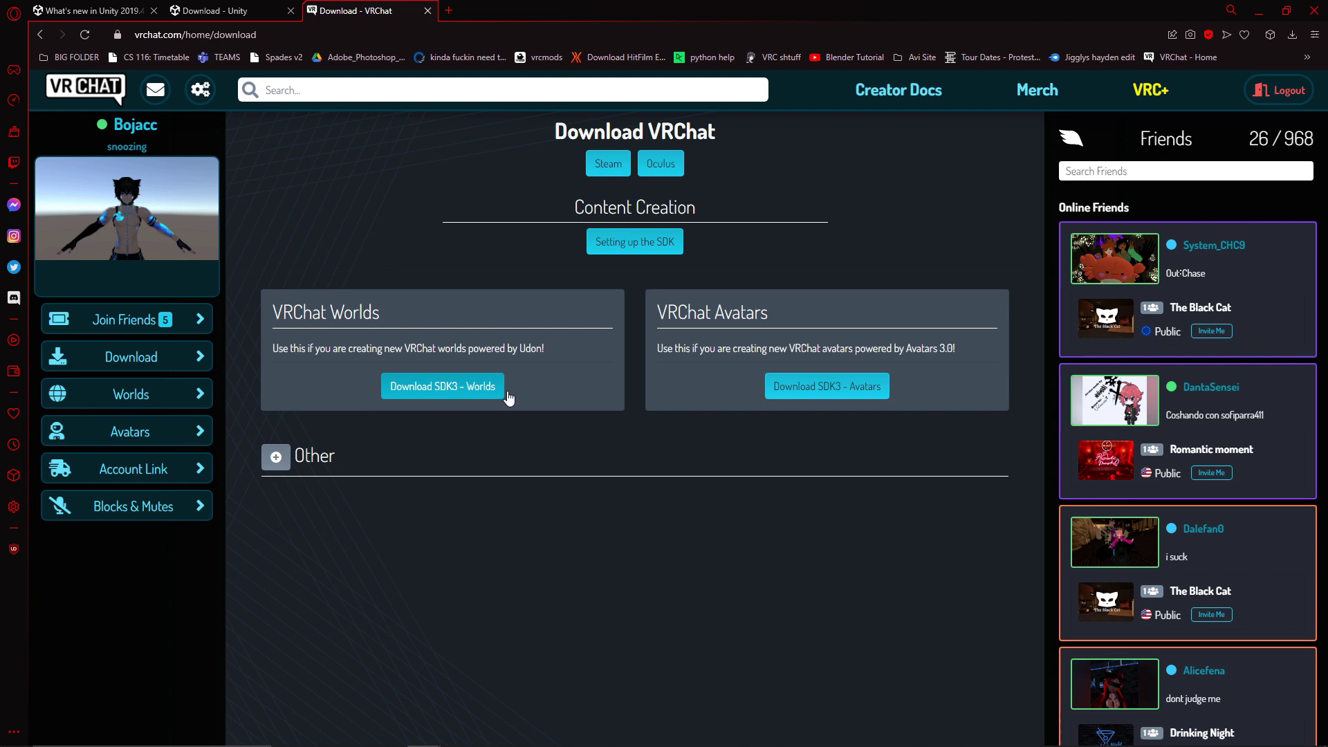
pyautogui.moveTo(658, 315); pyautogui.dragTo(957, 365)
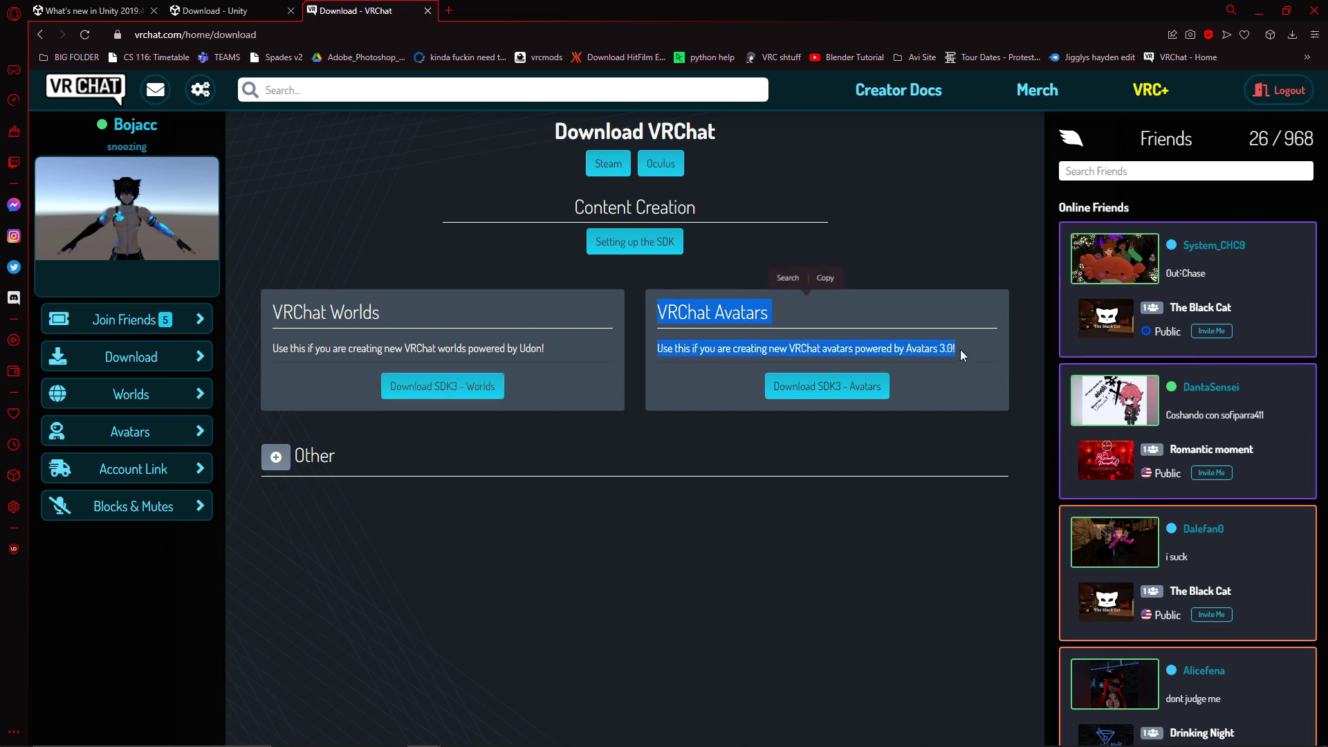
pyautogui.click(958, 351)
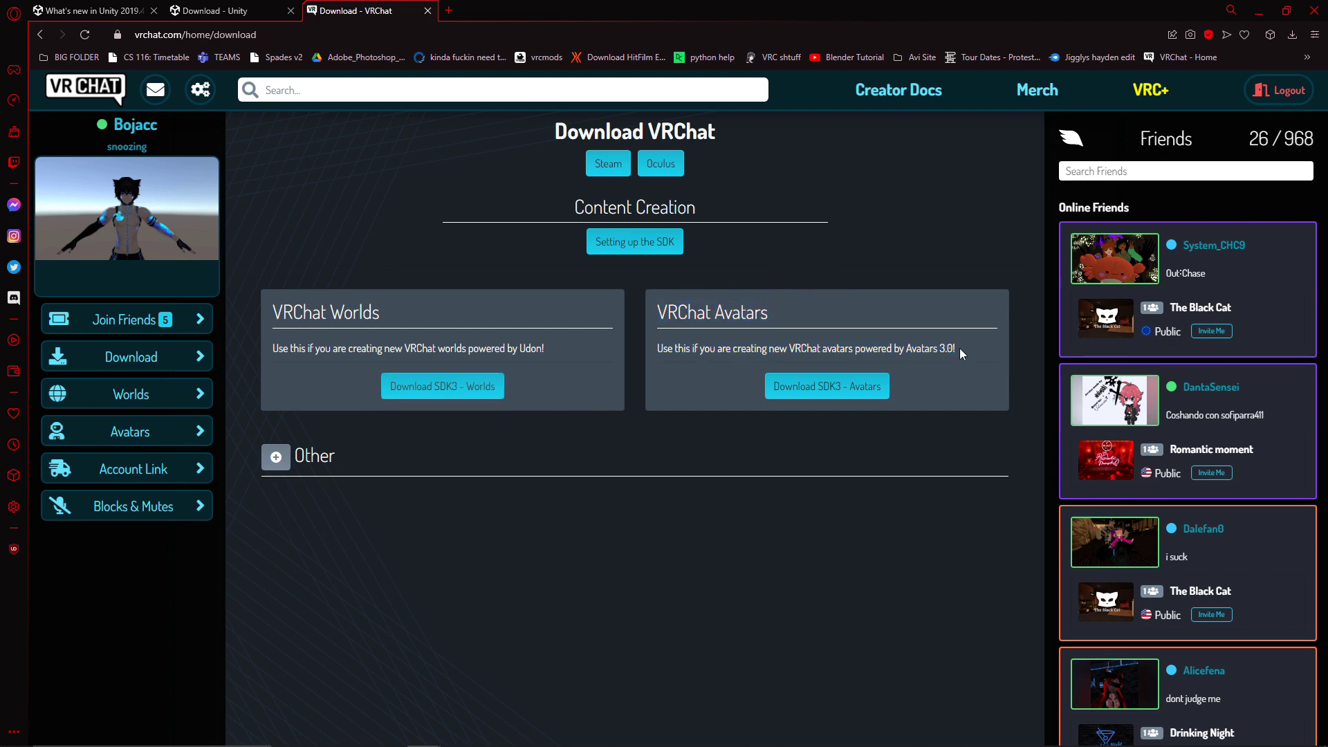
pyautogui.click(828, 390)
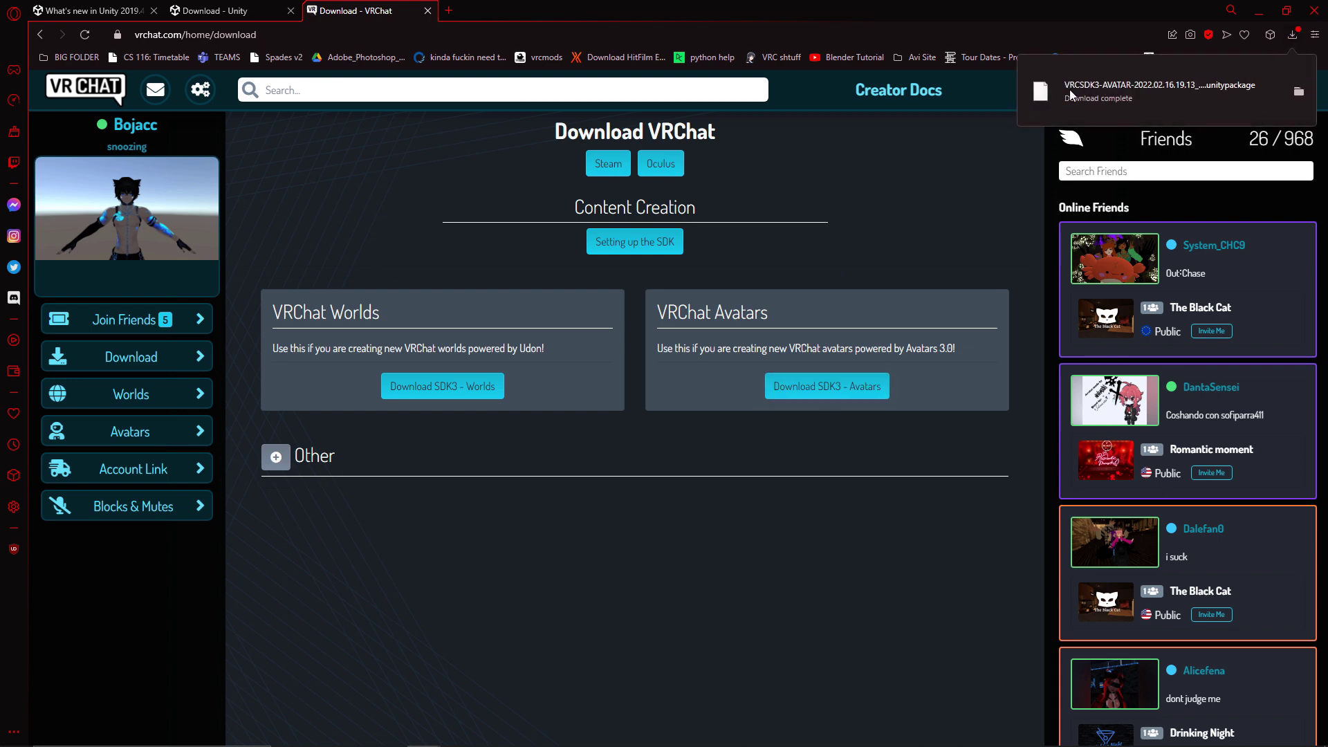
# Step: Show the VRCSDK3-AVATAR package in Explorer's Downloads folder on the right, then bring up the Jake project
pyautogui.click(356, 731)
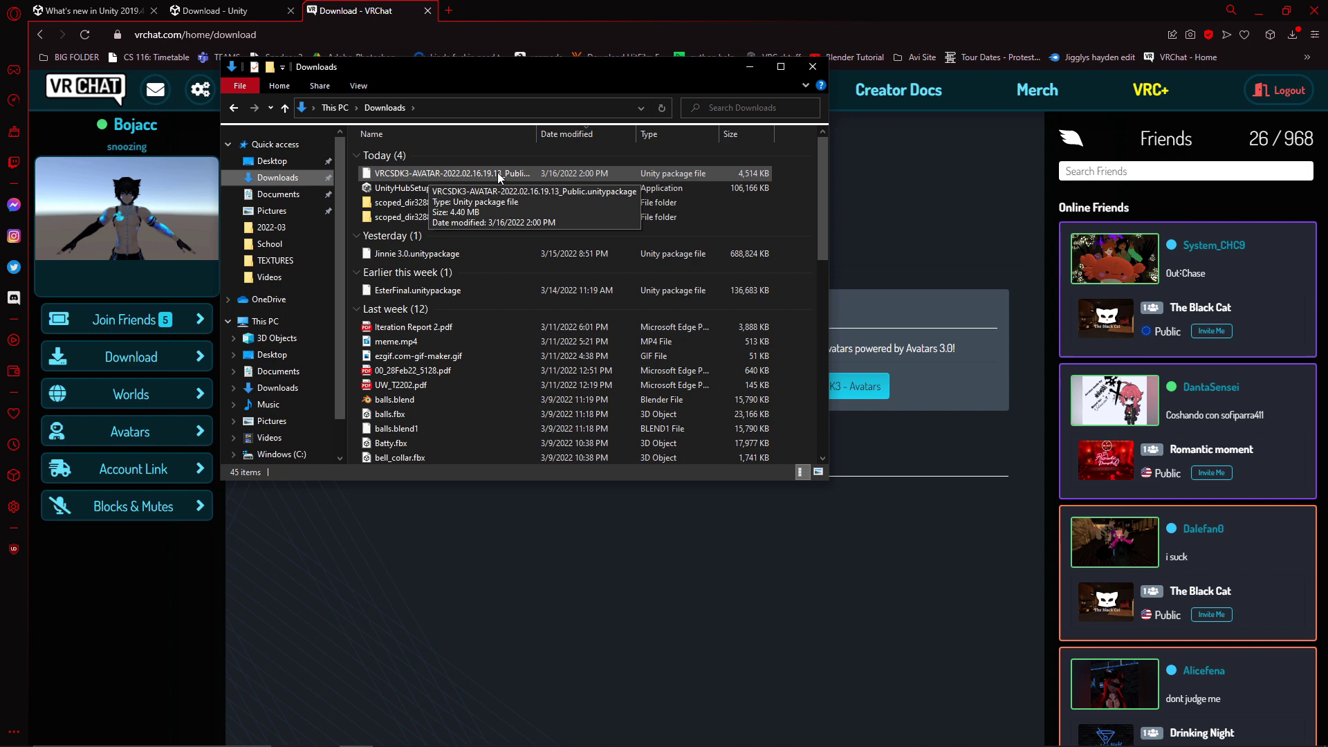
pyautogui.moveTo(366, 82); pyautogui.dragTo(873, 89)
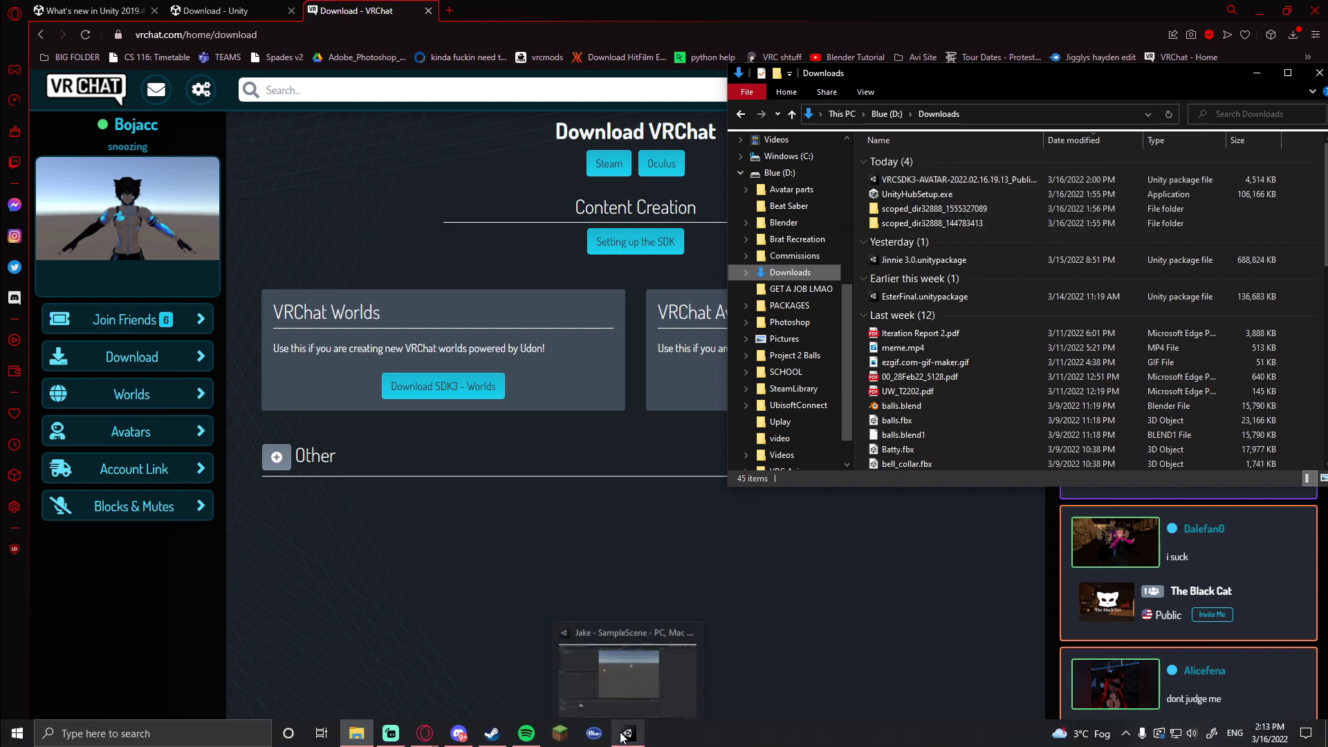
pyautogui.click(628, 733)
# Step: Drag the VRCSDK3 unitypackage into Jake's Assets and import all its files
pyautogui.click(357, 735)
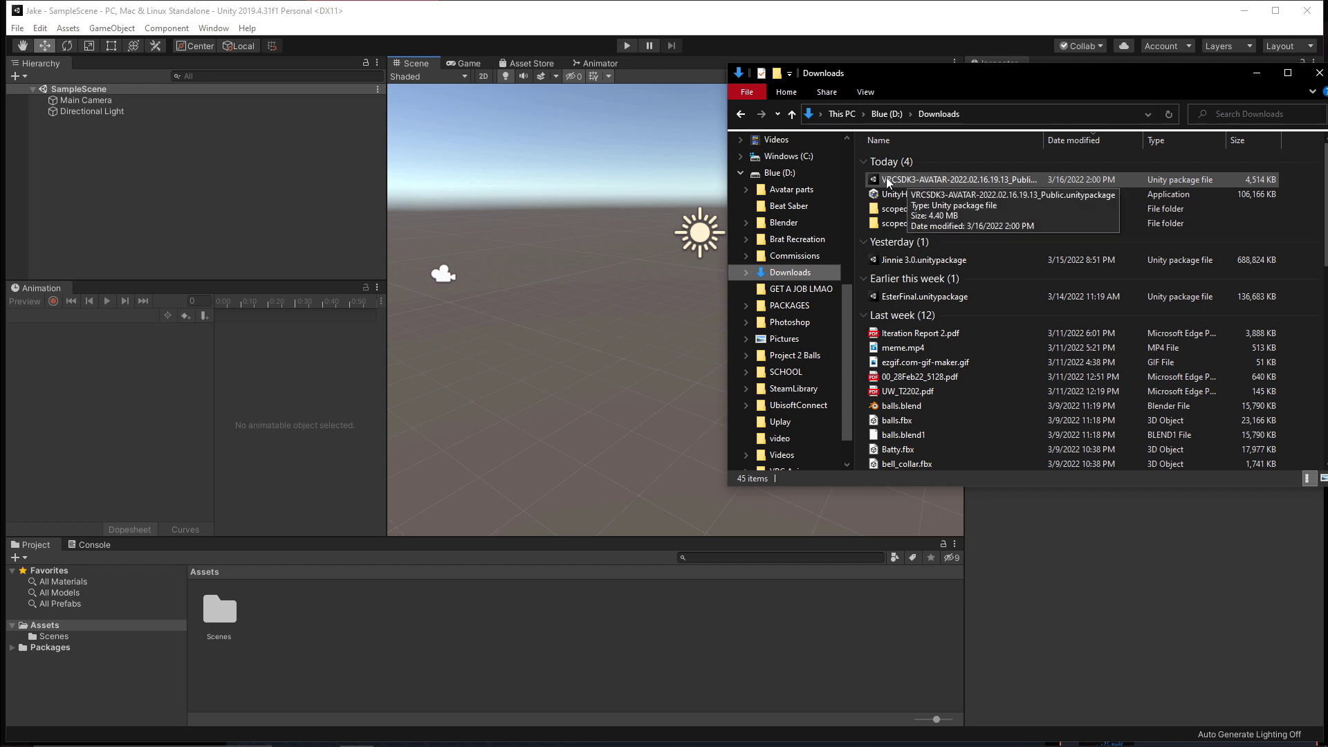
pyautogui.moveTo(887, 182); pyautogui.dragTo(311, 637)
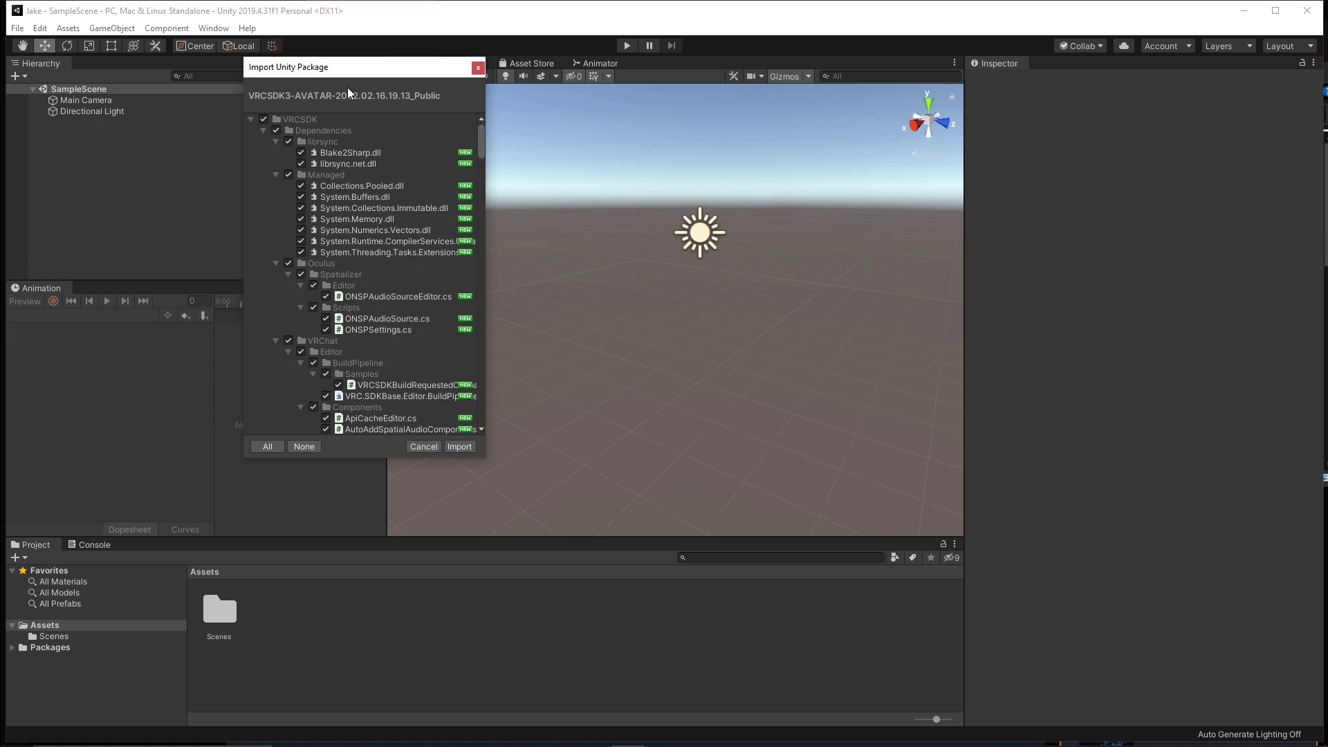
pyautogui.click(250, 120)
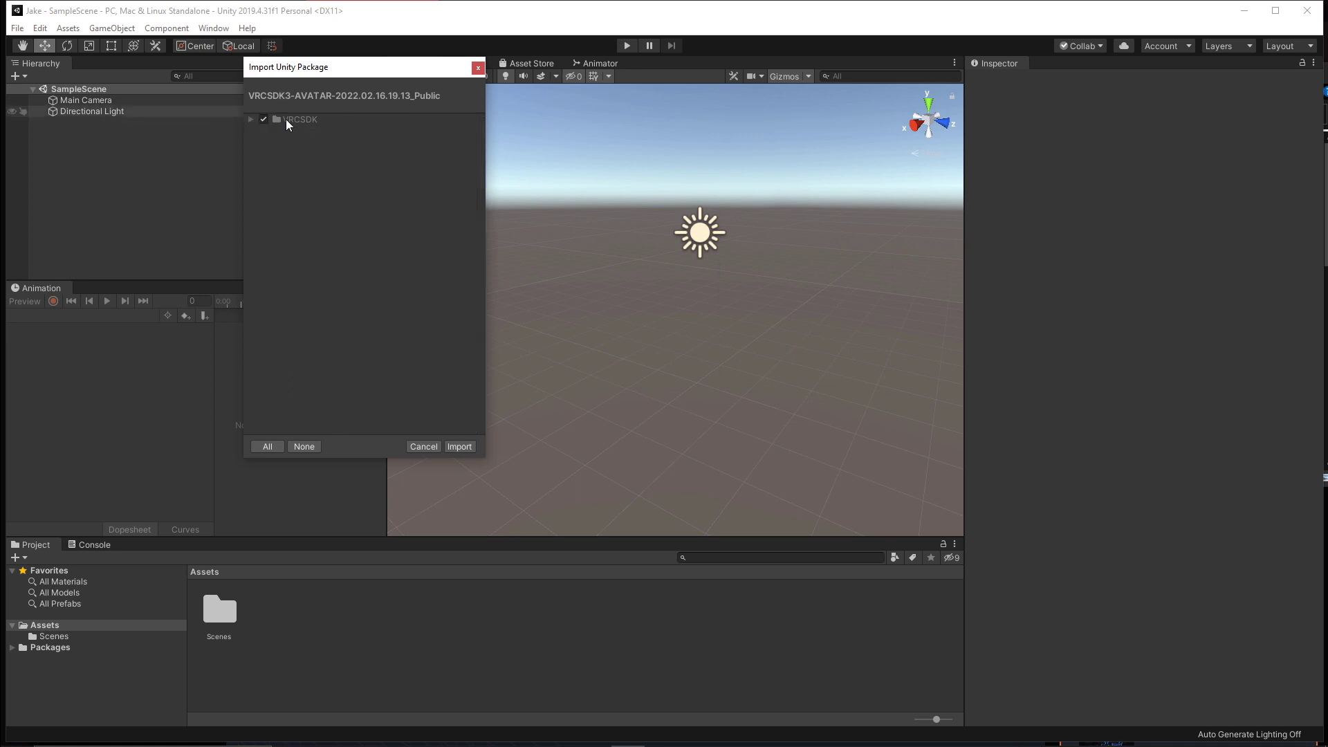
pyautogui.click(251, 120)
pyautogui.click(251, 121)
pyautogui.click(468, 450)
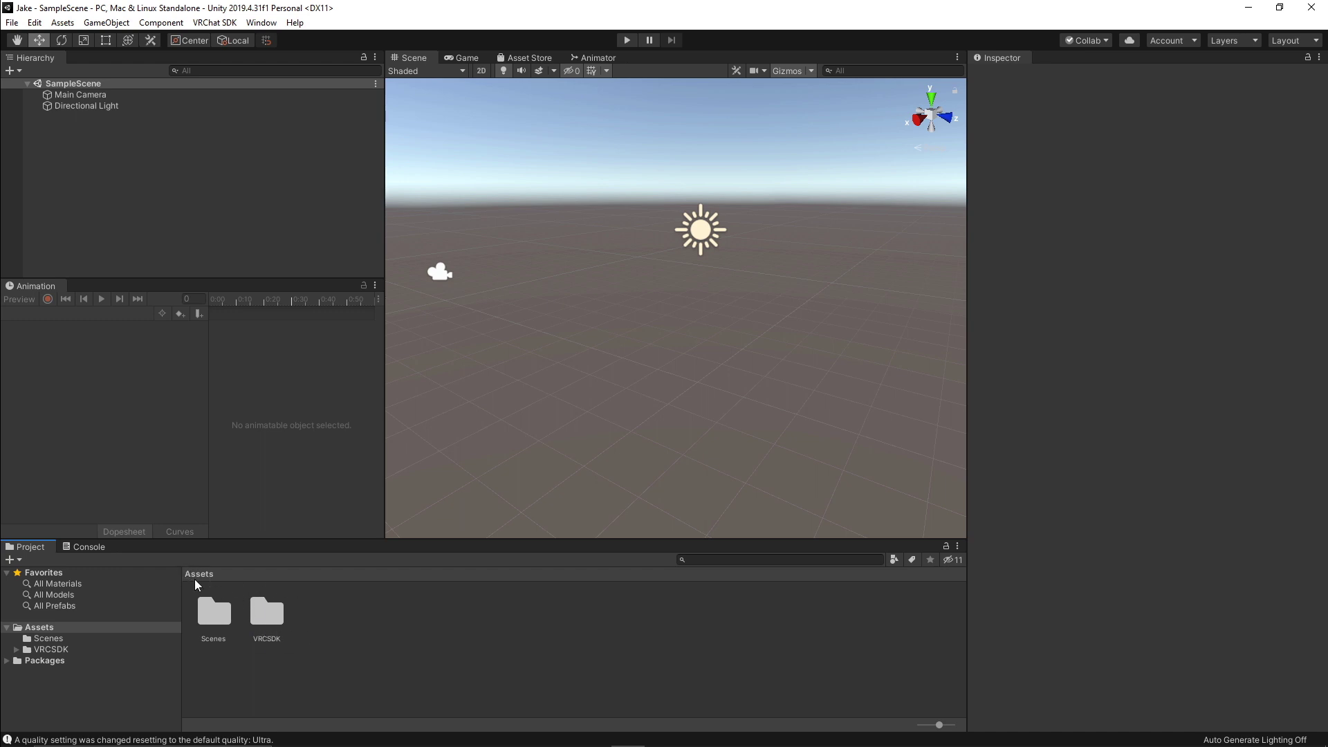
# Step: Sign into the VRChat SDK Control Panel with the creator's username and password, and check avatar publishing permission
pyautogui.click(215, 22)
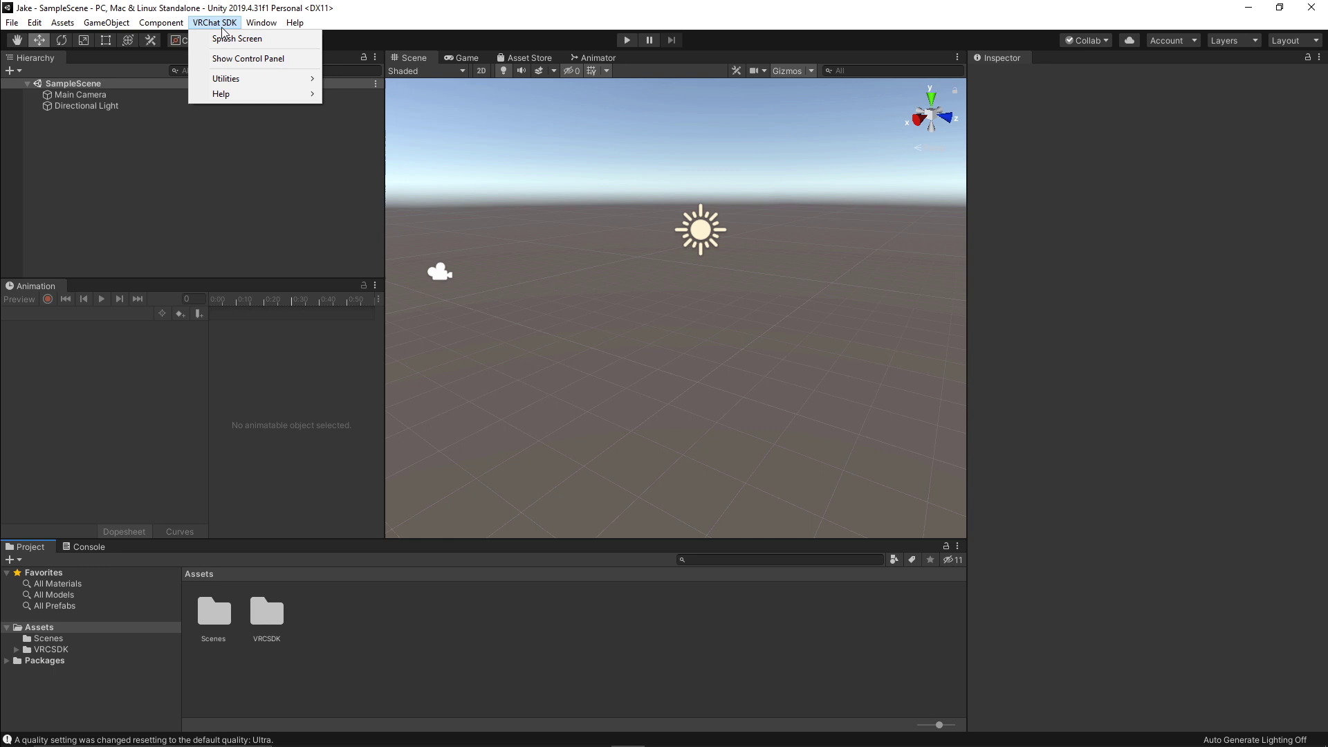
pyautogui.click(233, 59)
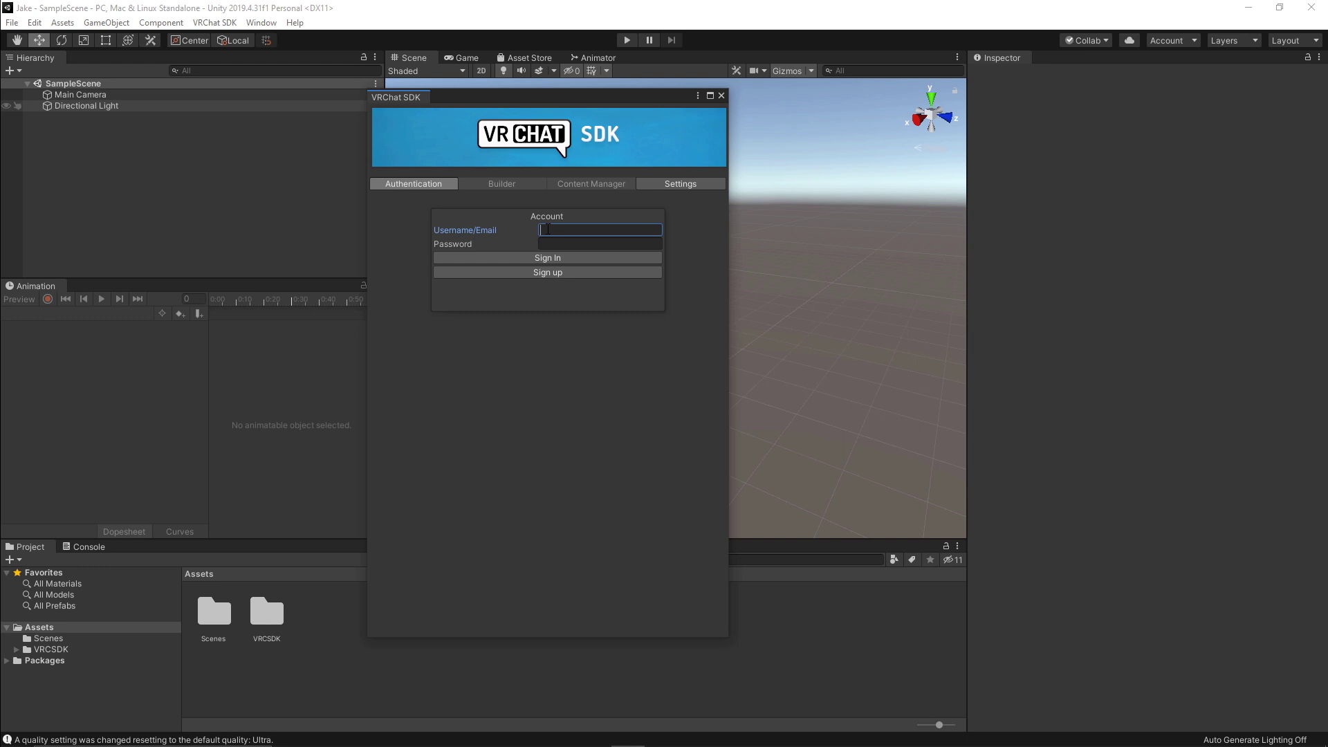
pyautogui.write('Bojacc')
pyautogui.click(550, 242)
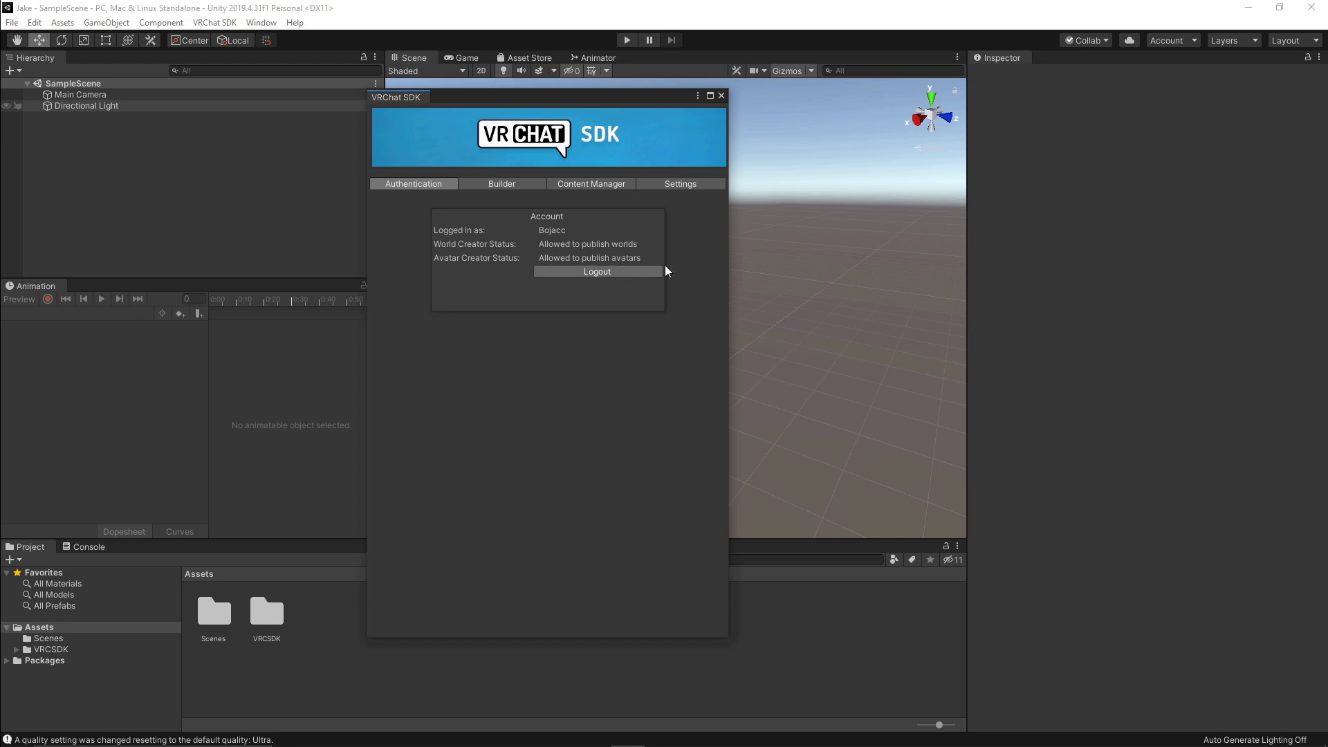
pyautogui.click(501, 183)
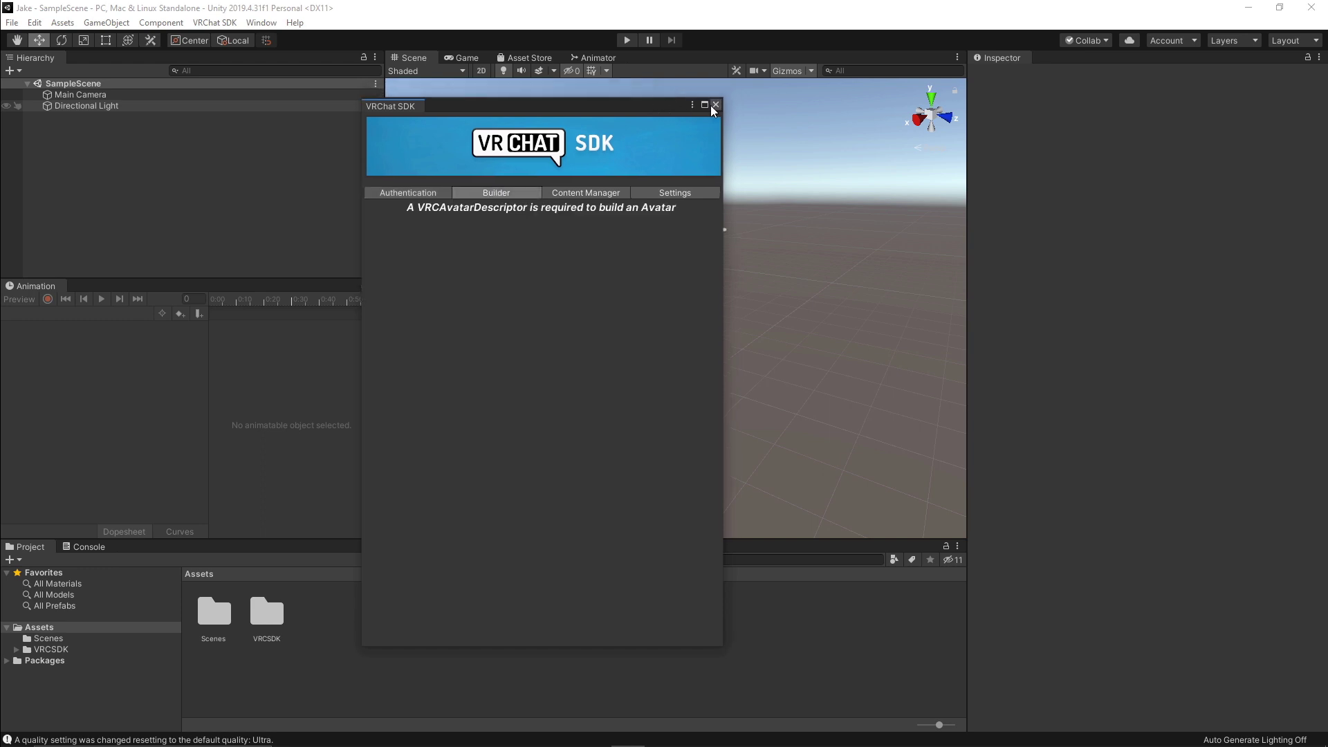
pyautogui.click(716, 104)
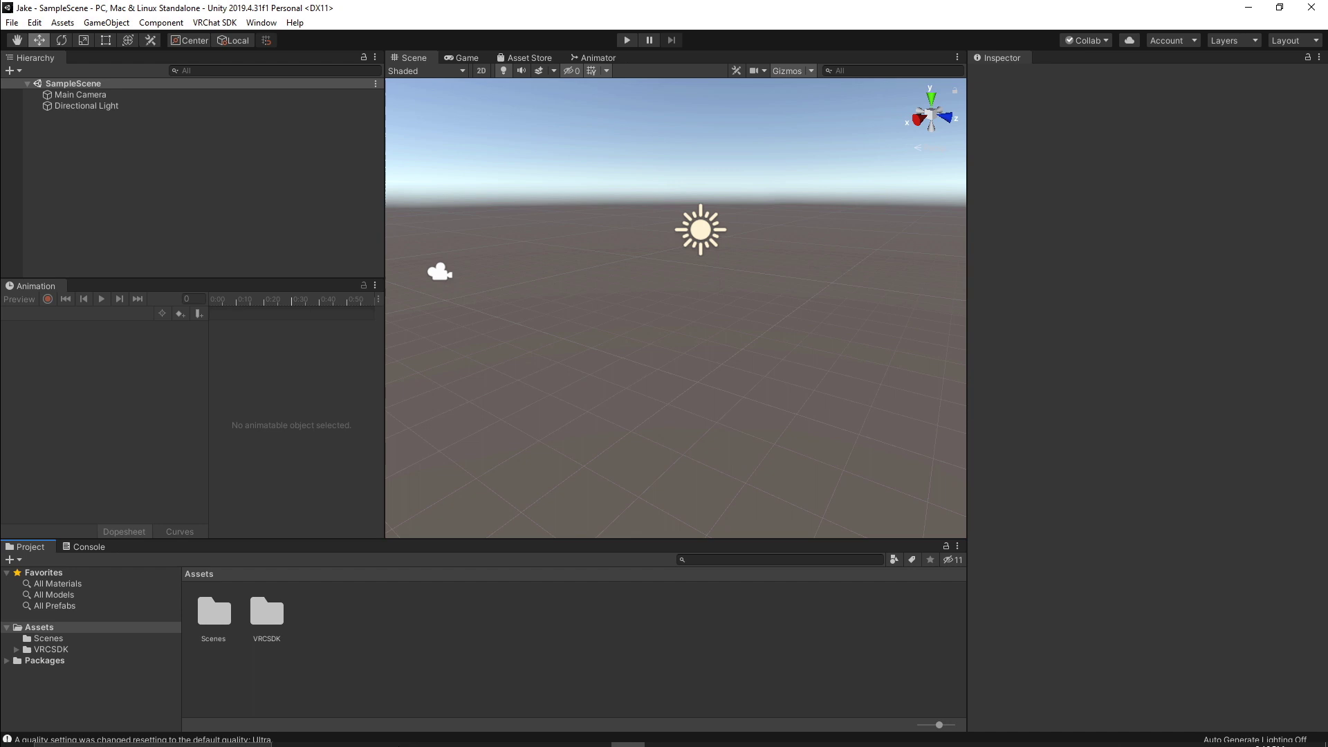
# Step: Open the Jake 3.0 avatar archive from the D:\PACKAGES folder
pyautogui.click(360, 735)
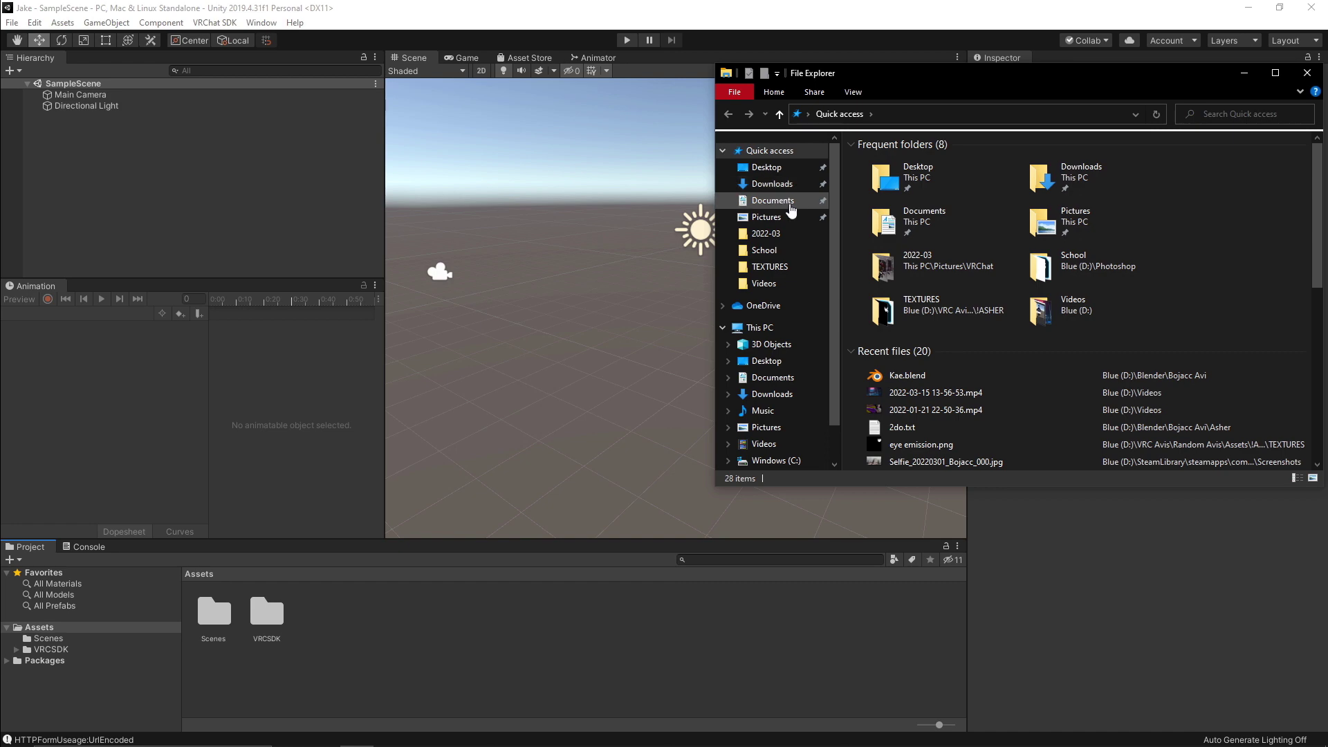
pyautogui.scroll(-1, 778, 322)
pyautogui.click(766, 432)
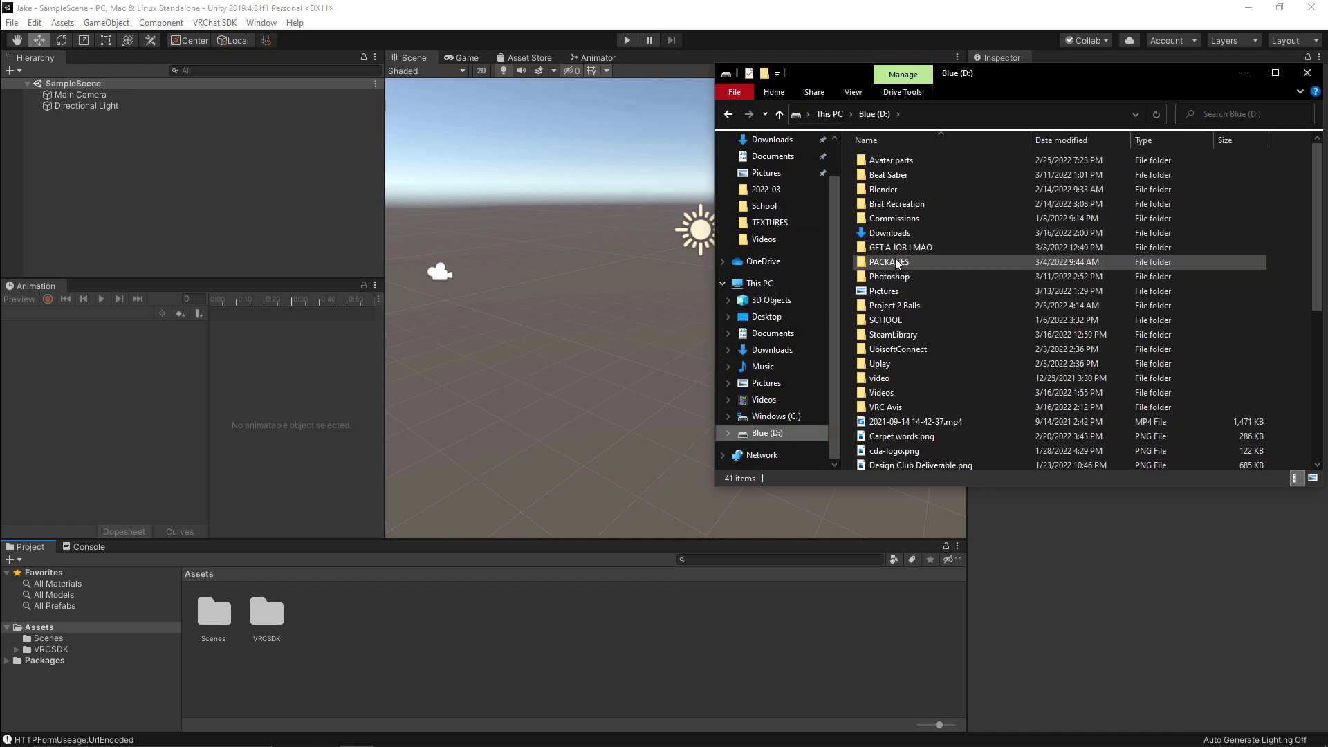
pyautogui.doubleClick(879, 263)
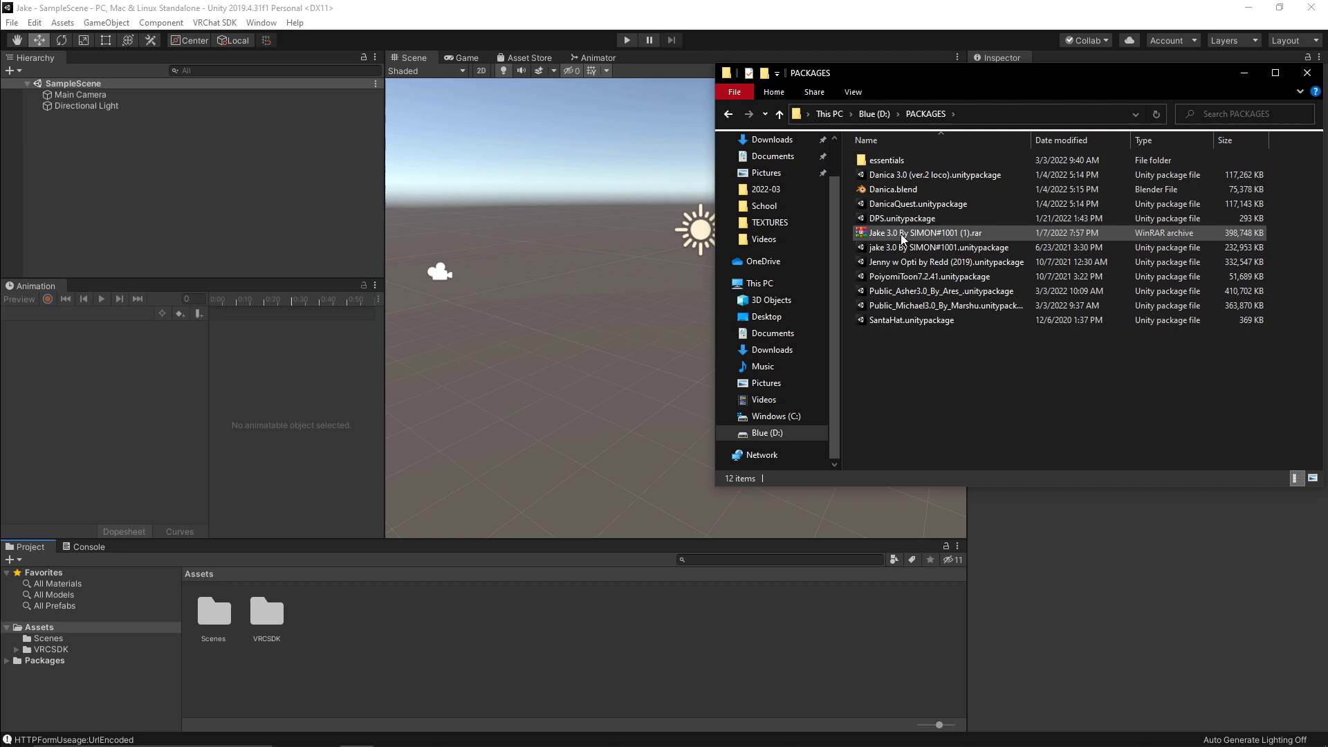
pyautogui.doubleClick(902, 238)
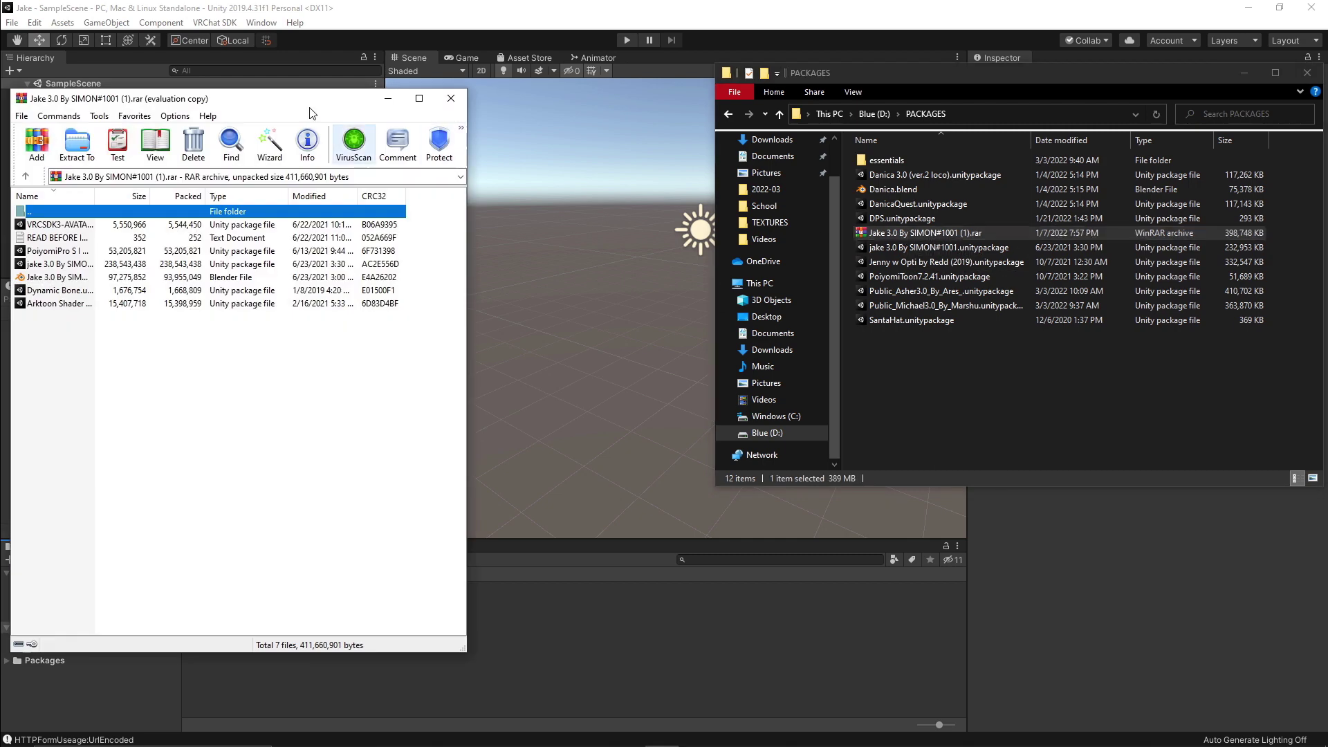
# Step: Dismiss the WinRAR reminder and open READ BEFORE IMPORT.txt in Notepad
pyautogui.moveTo(286, 107); pyautogui.dragTo(979, 106)
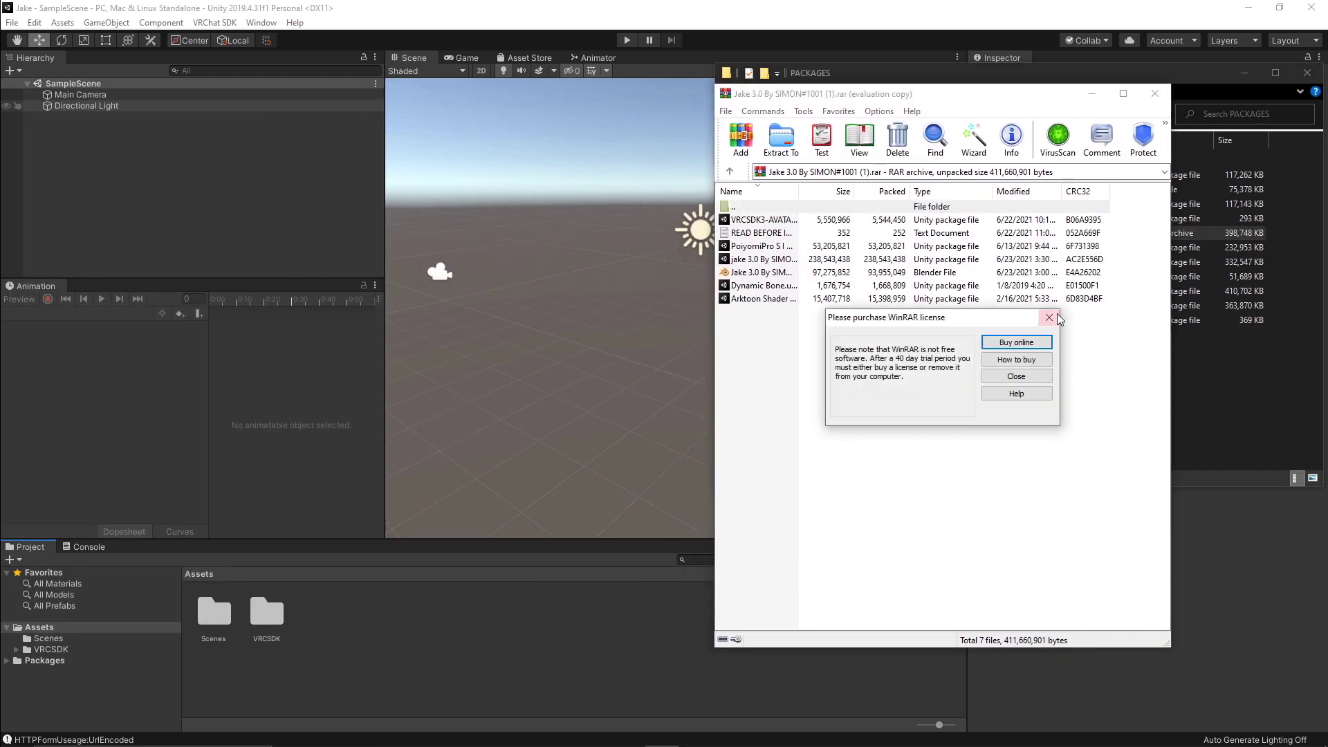
pyautogui.click(1058, 311)
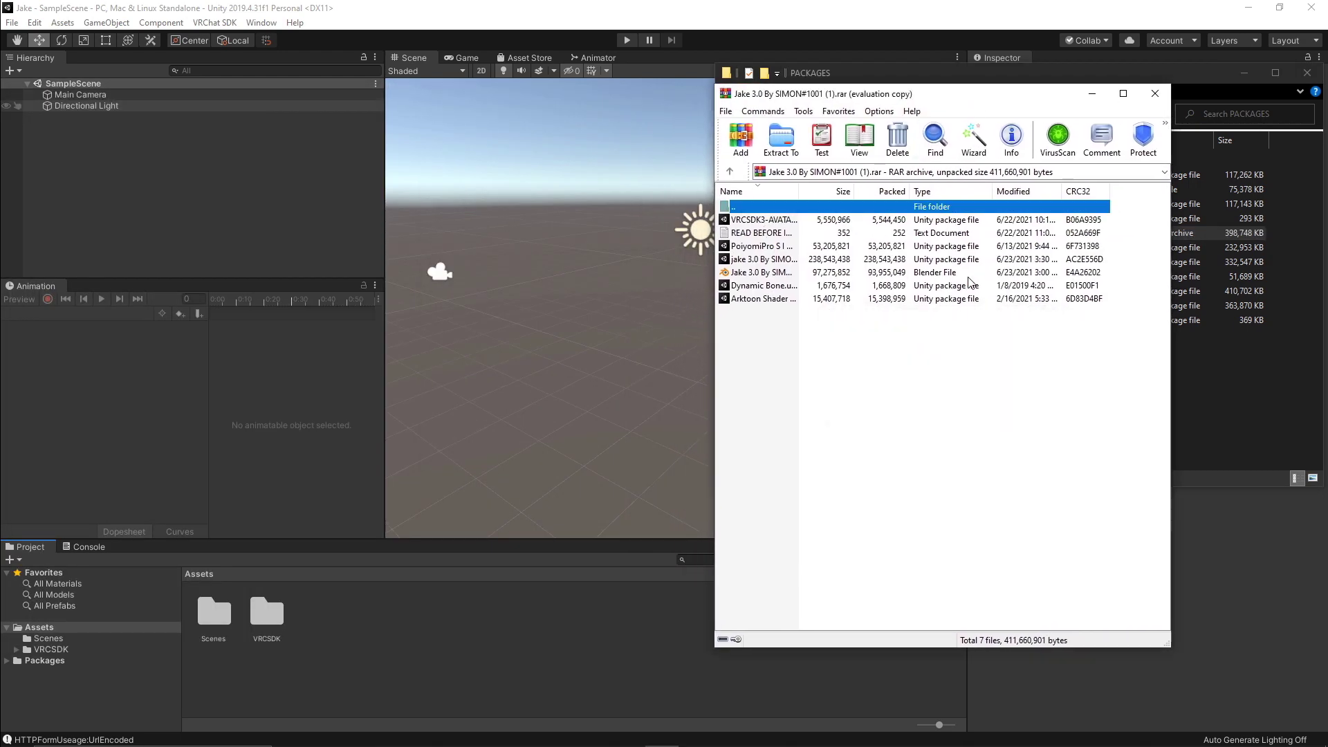
pyautogui.click(753, 235)
pyautogui.doubleClick(753, 235)
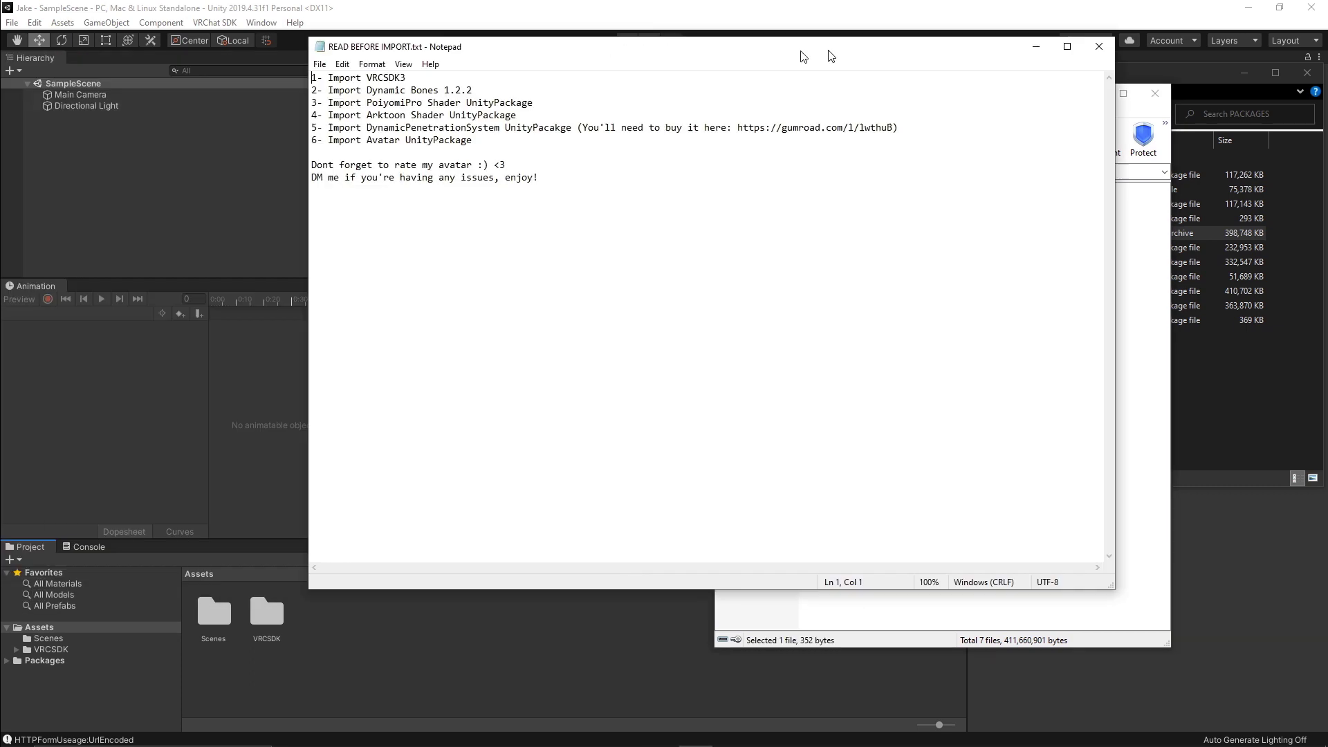
# Step: Move the Notepad window into view to read the six import steps
pyautogui.moveTo(1023, 82); pyautogui.dragTo(747, 116)
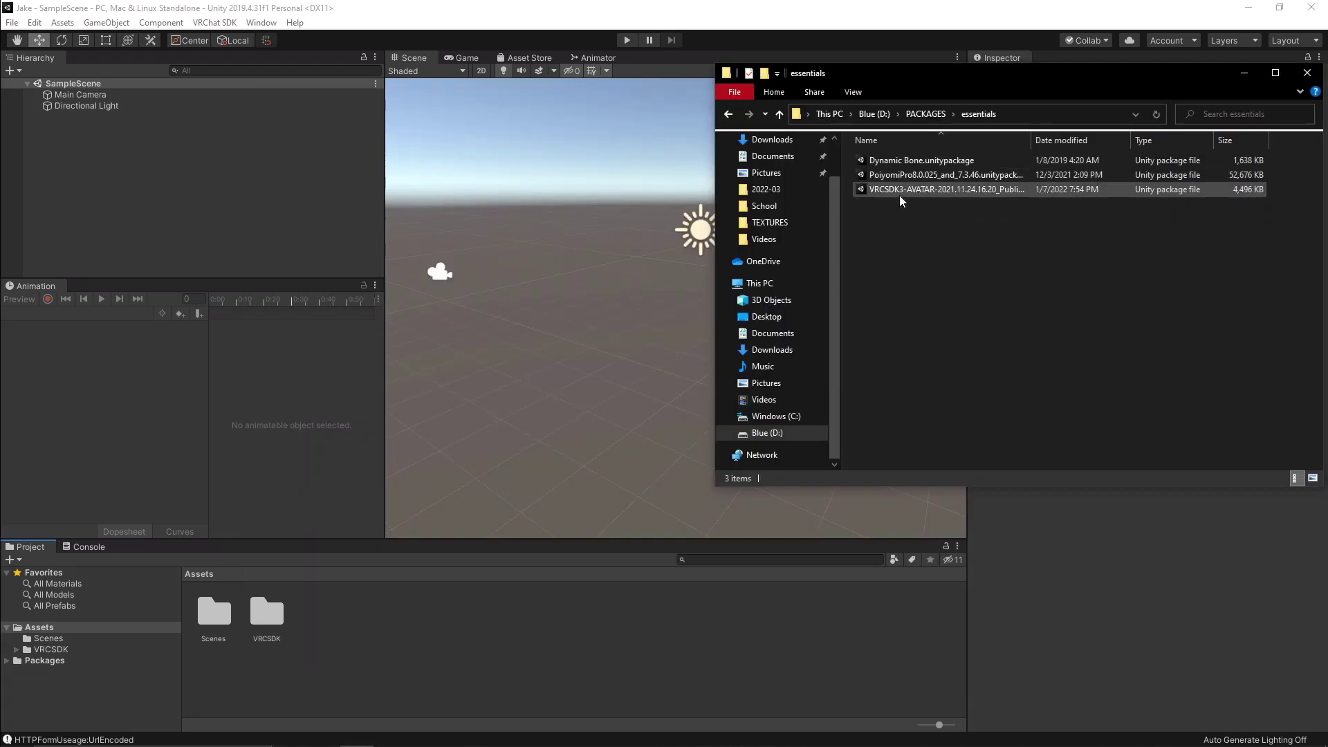
# Step: Import the Poiyomi Pro shader and Dynamic Bone unitypackages into Assets
pyautogui.moveTo(899, 174); pyautogui.dragTo(373, 635)
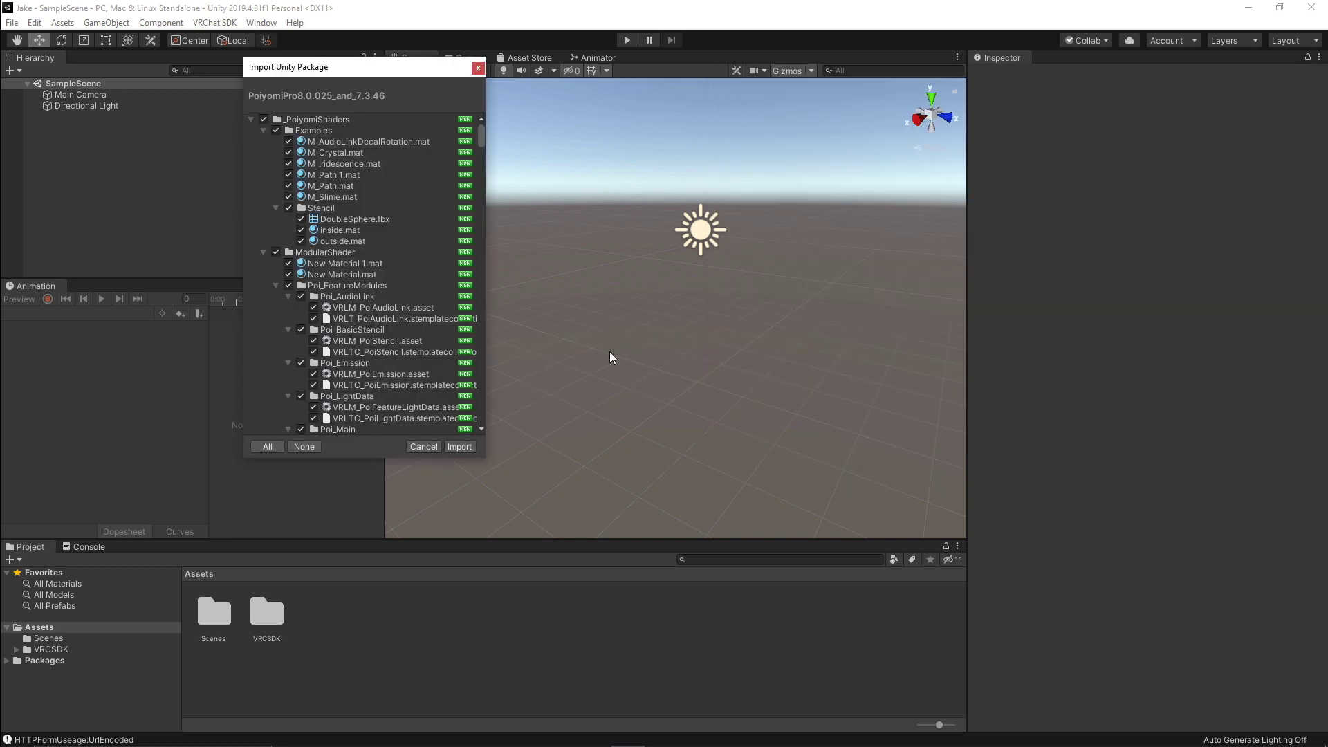
pyautogui.click(251, 120)
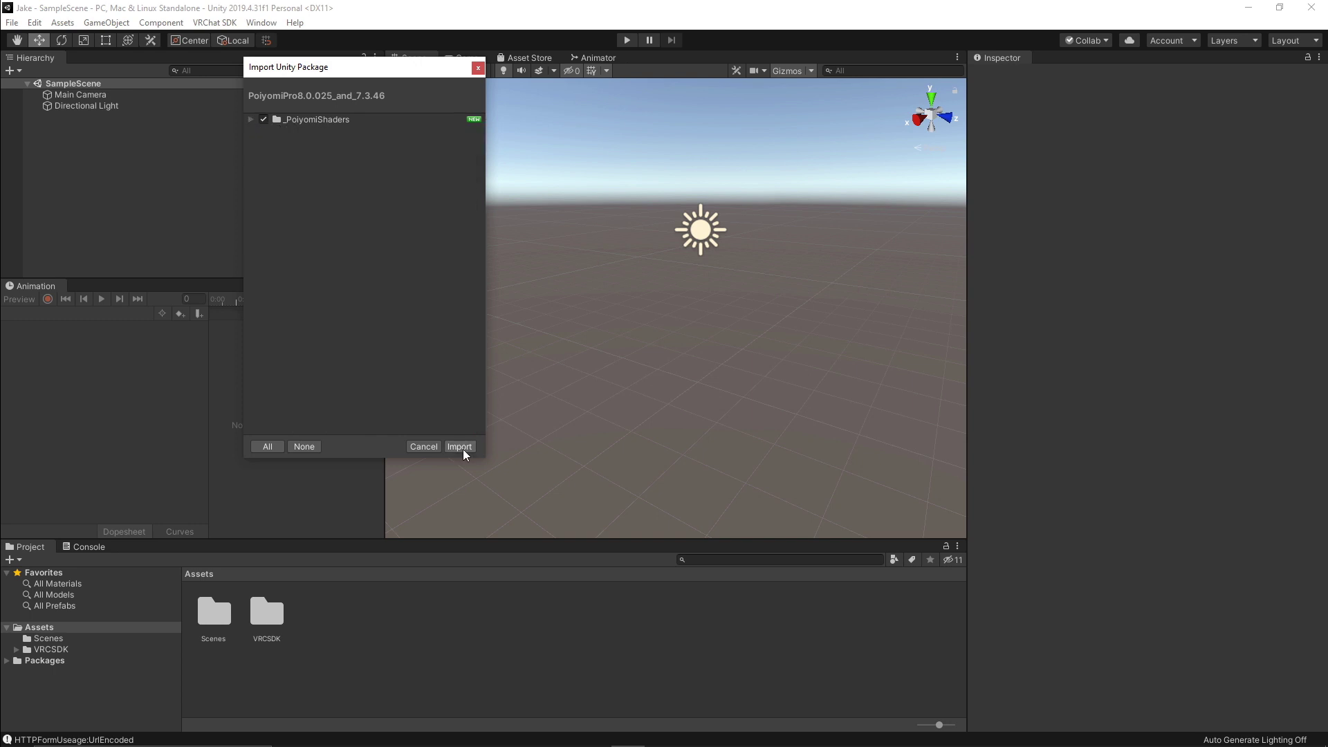
pyautogui.click(459, 446)
pyautogui.moveTo(871, 164); pyautogui.dragTo(458, 684)
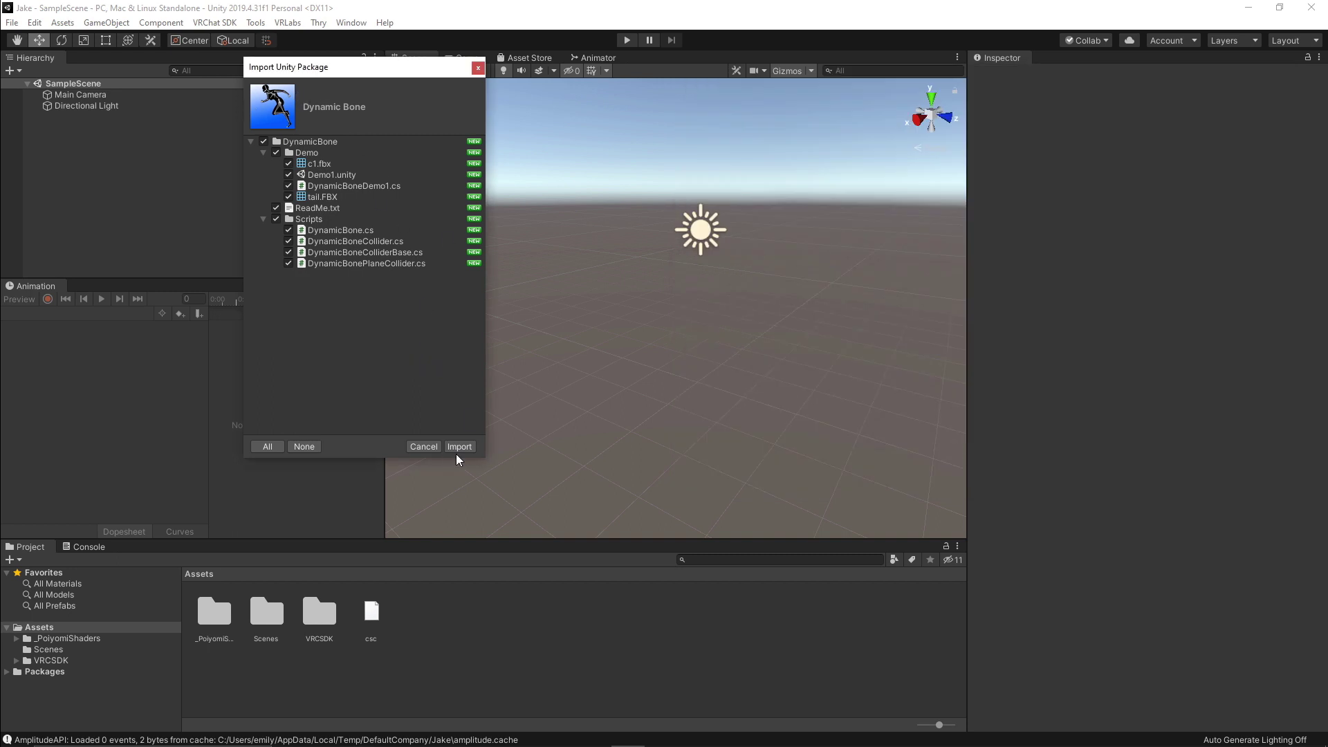
pyautogui.click(459, 446)
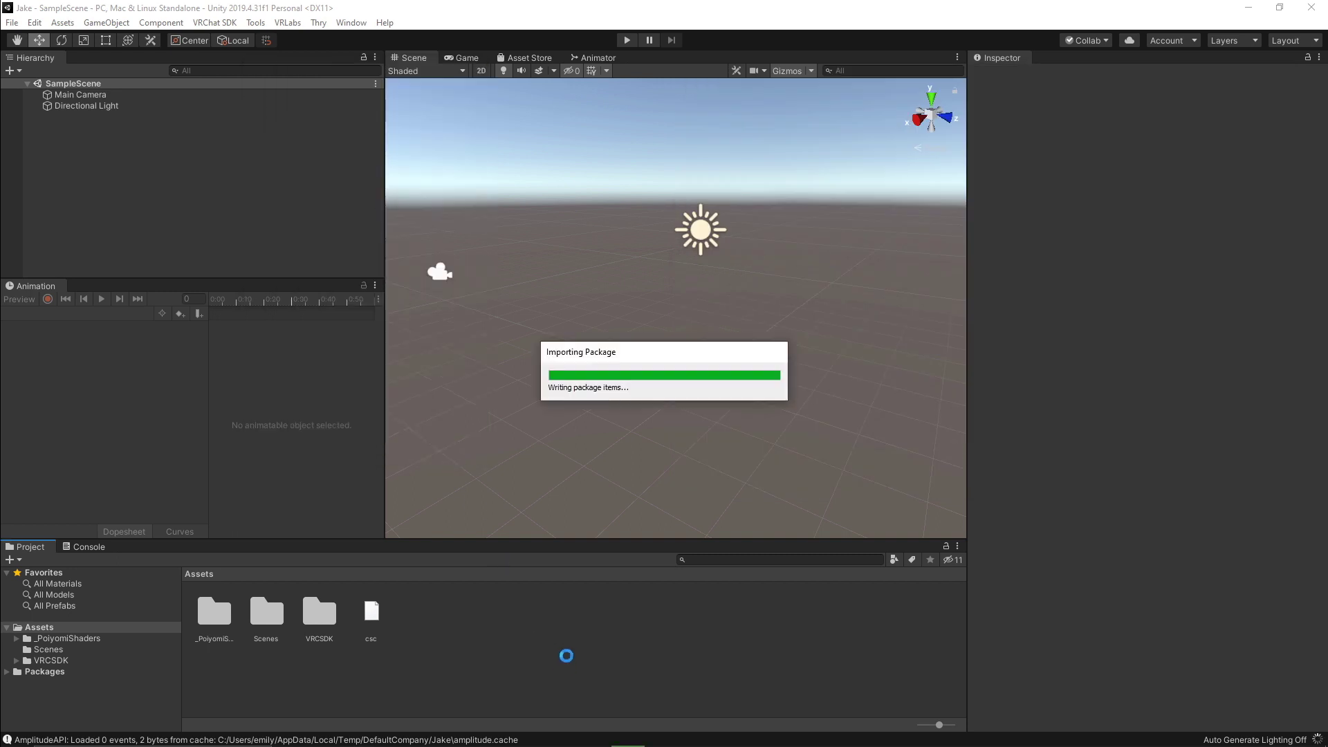
# Step: Import the Arktoon shader package, then drag the Jake 3.0 avatar package into Assets
pyautogui.moveTo(853, 180); pyautogui.dragTo(482, 636)
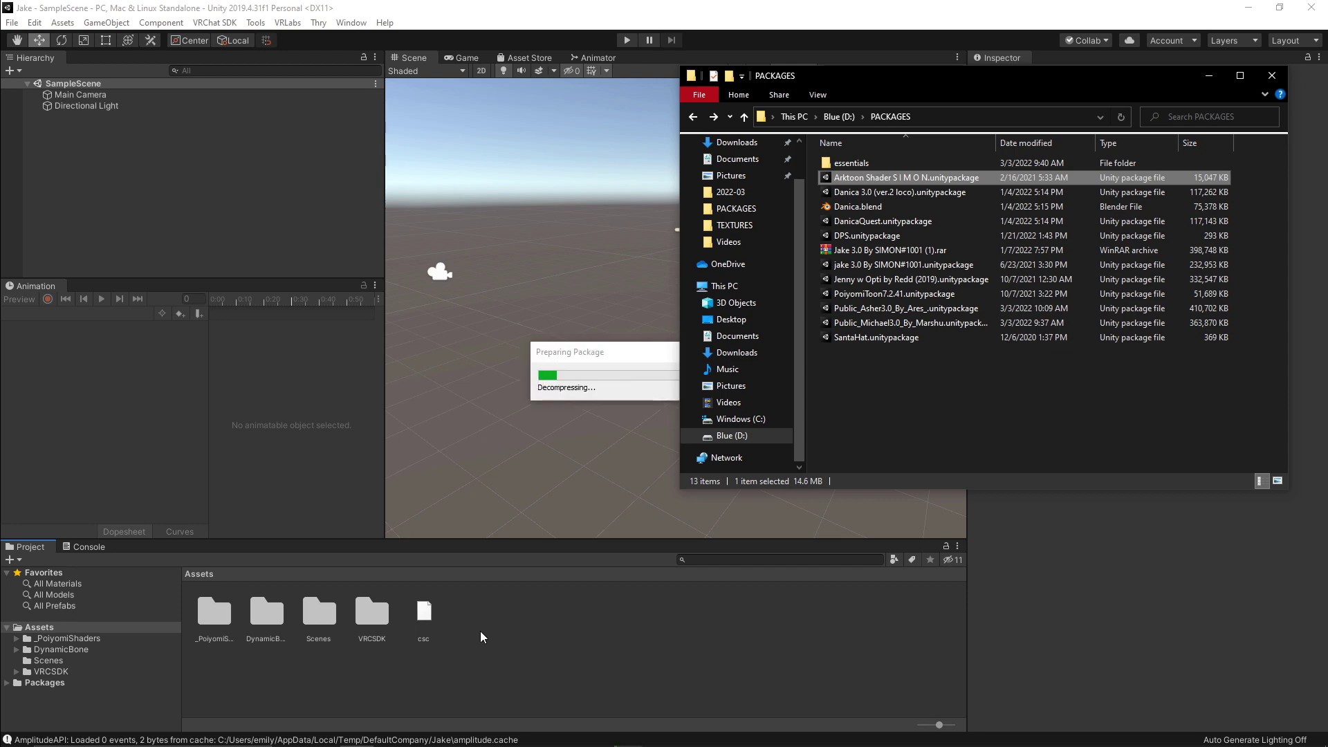
pyautogui.click(451, 452)
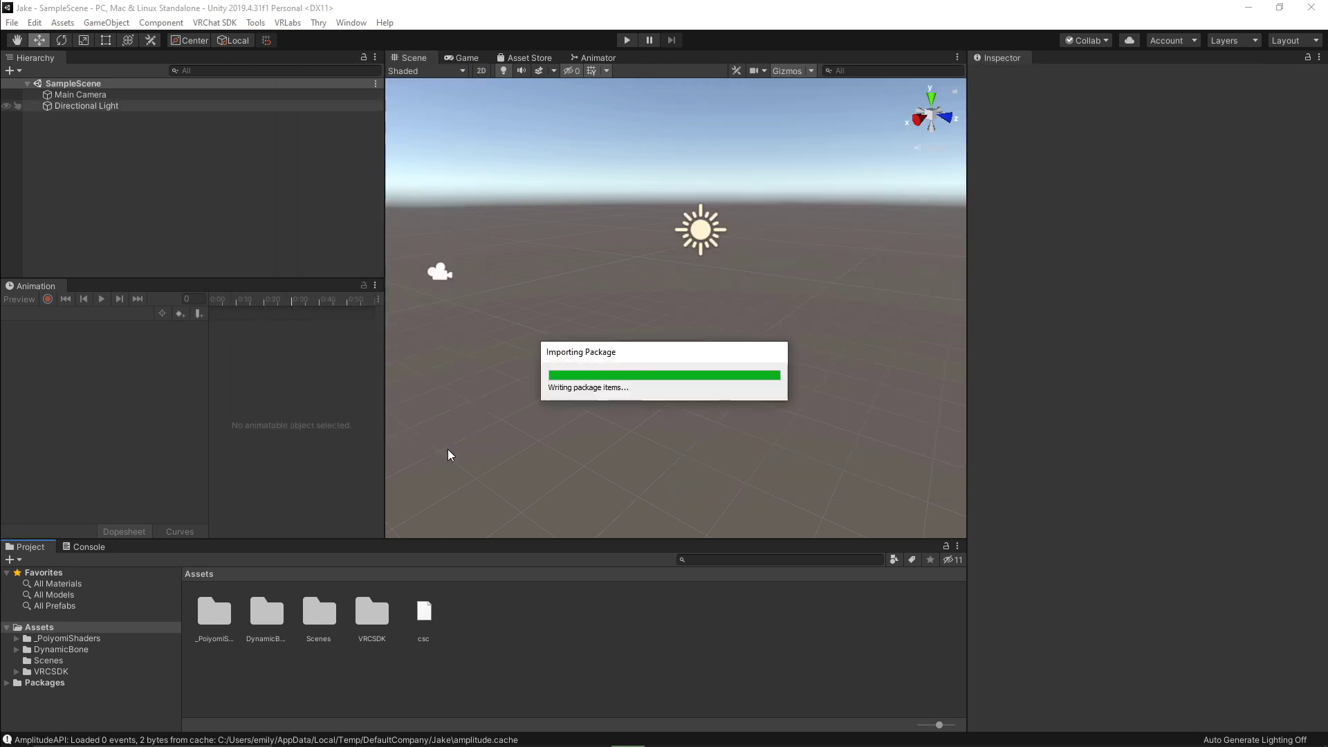
pyautogui.click(835, 266)
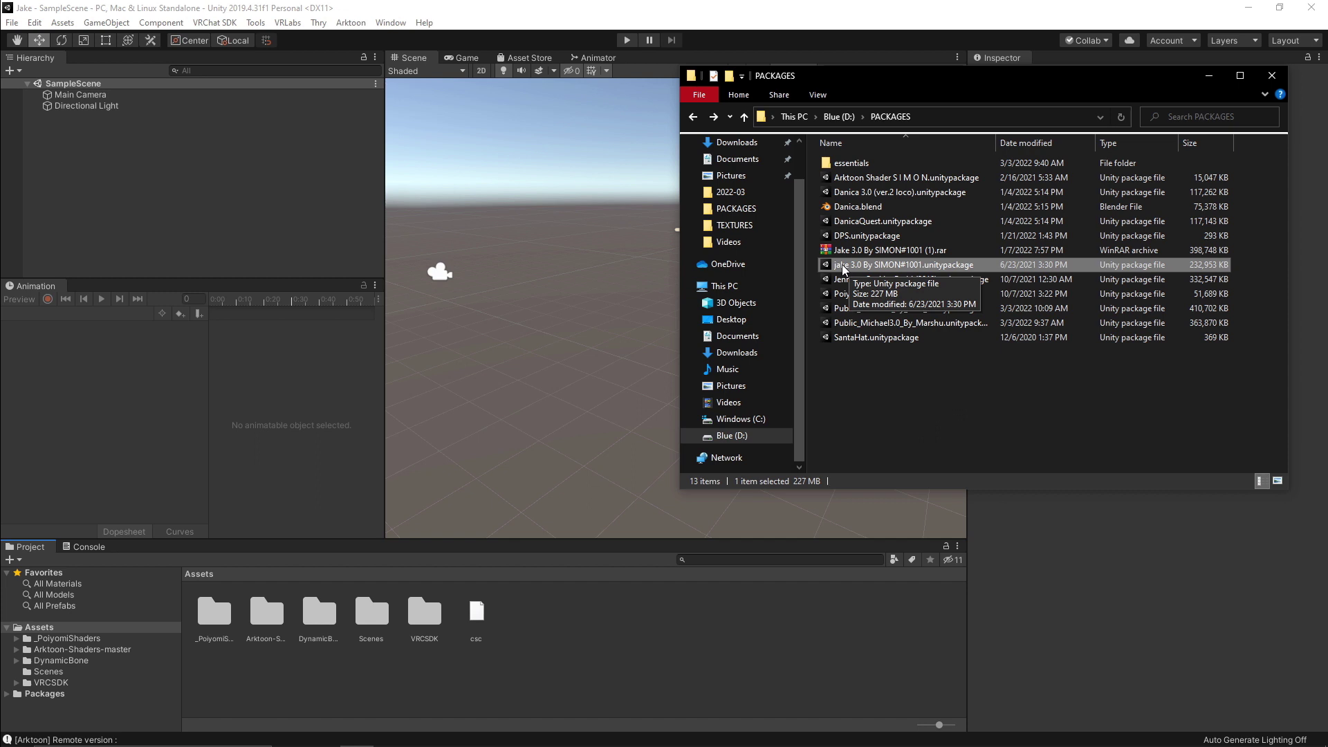
pyautogui.moveTo(842, 270); pyautogui.dragTo(608, 624)
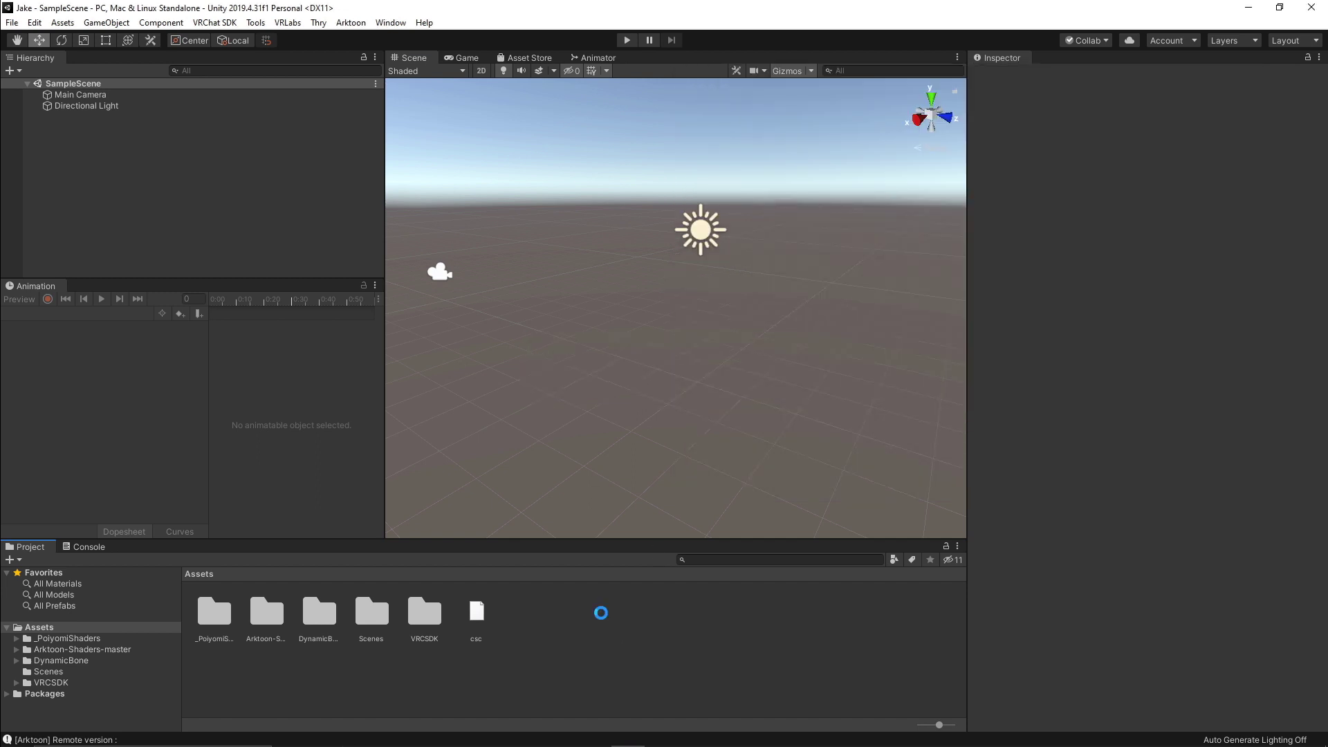
# Step: Exclude _PoiyomiShaders and VRCSDK from the Jake 3.0 package and import the remaining folders
pyautogui.click(233, 126)
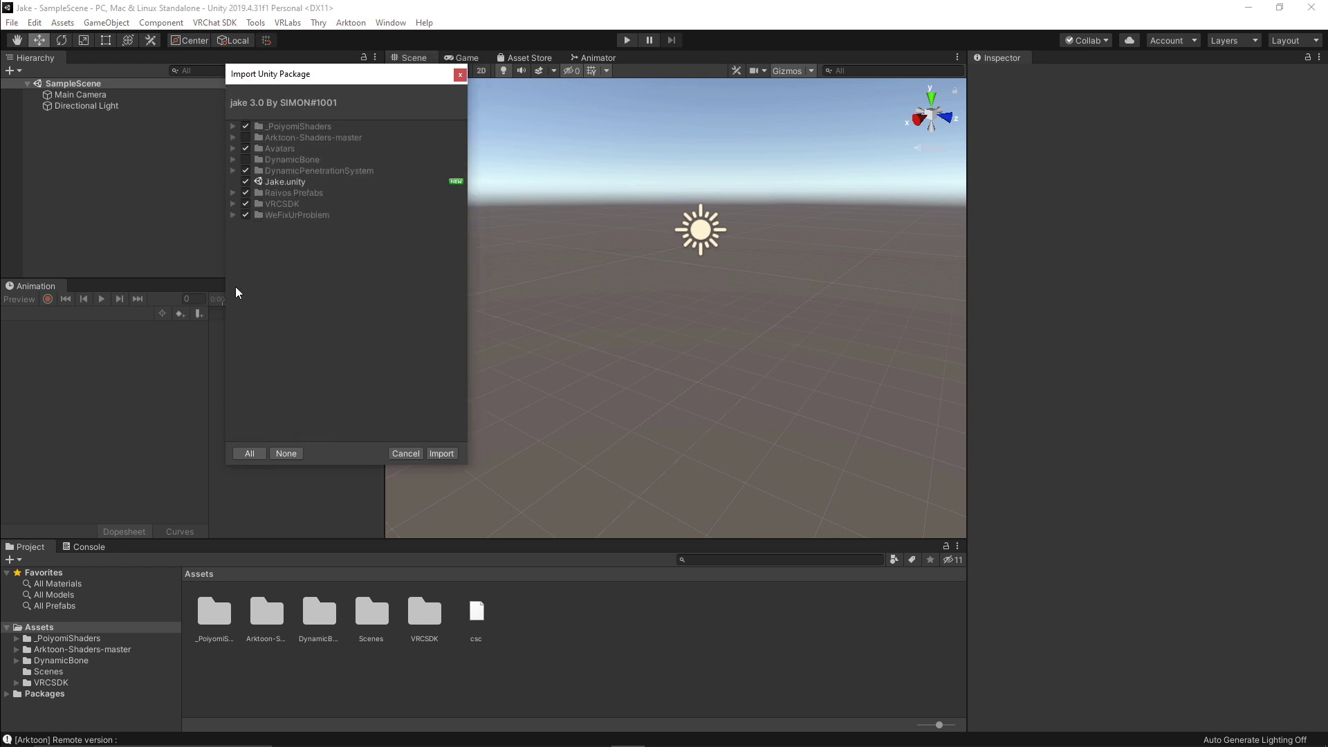
pyautogui.click(246, 127)
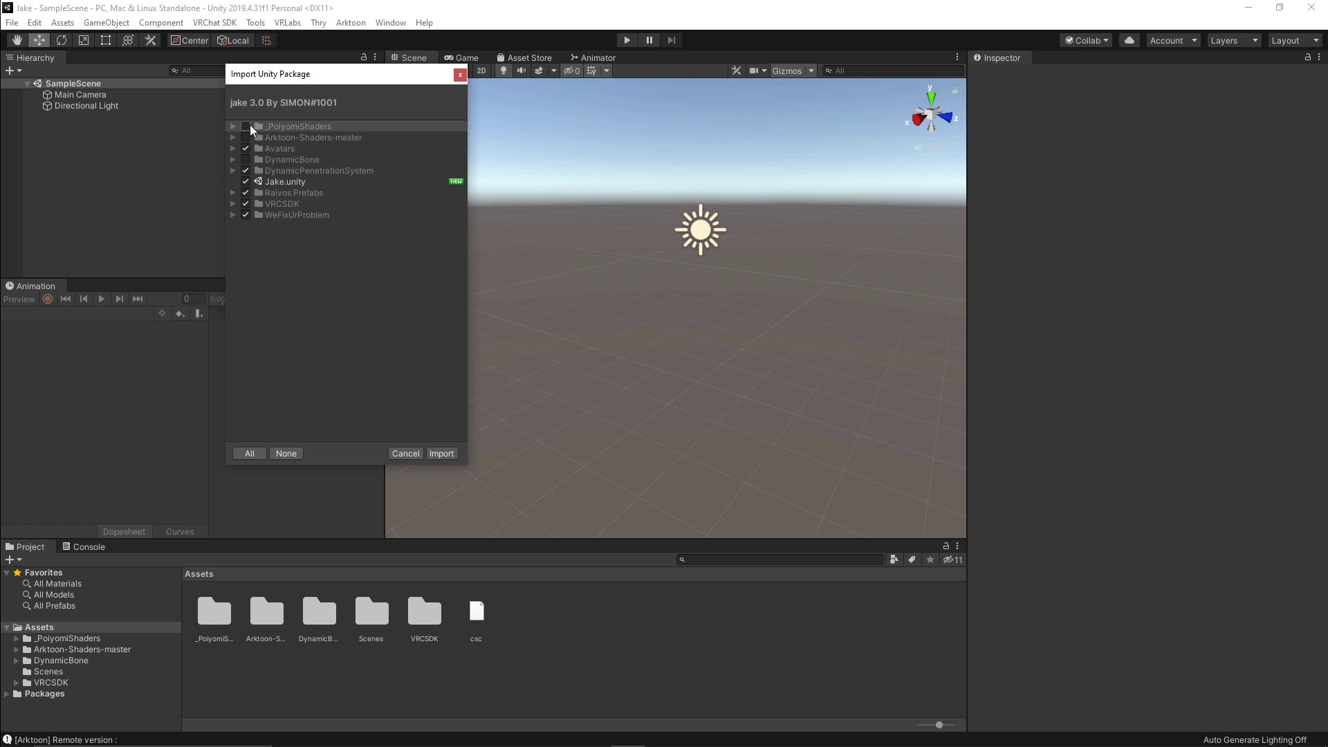
pyautogui.click(234, 149)
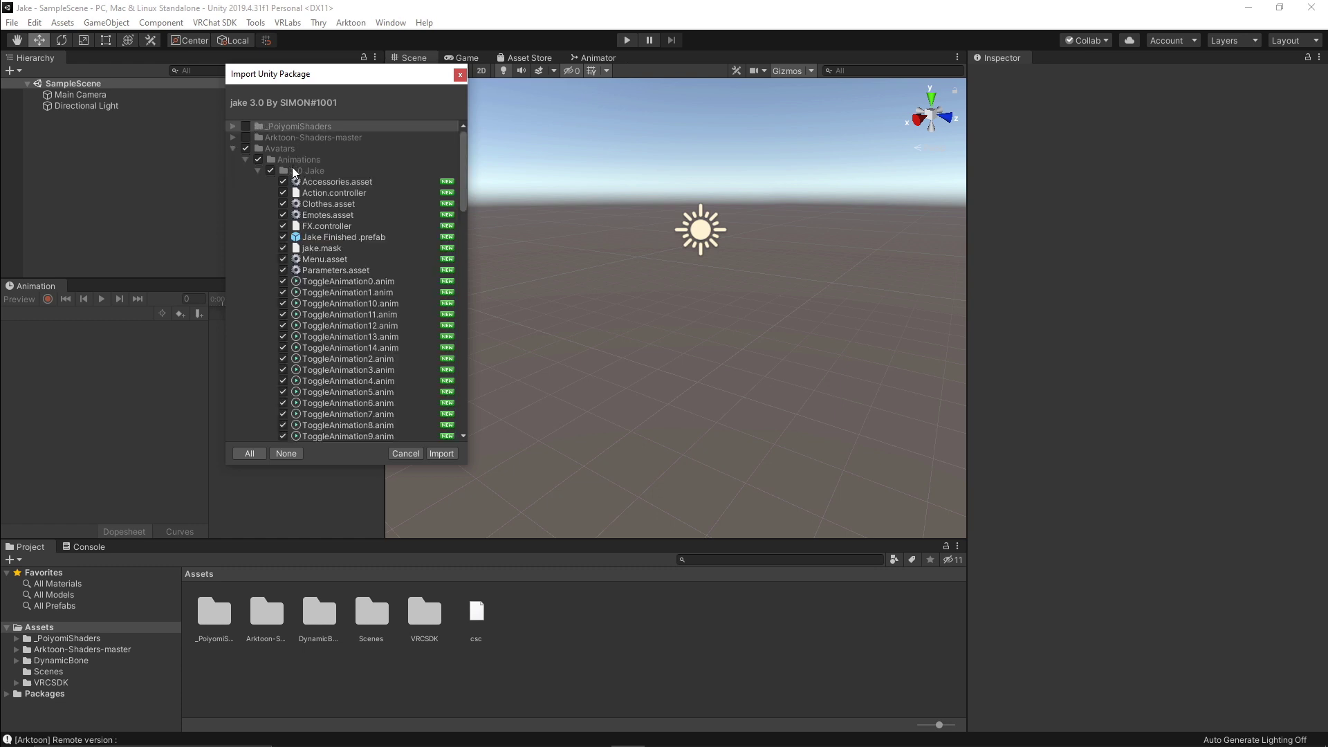
pyautogui.scroll(-10, 325, 222)
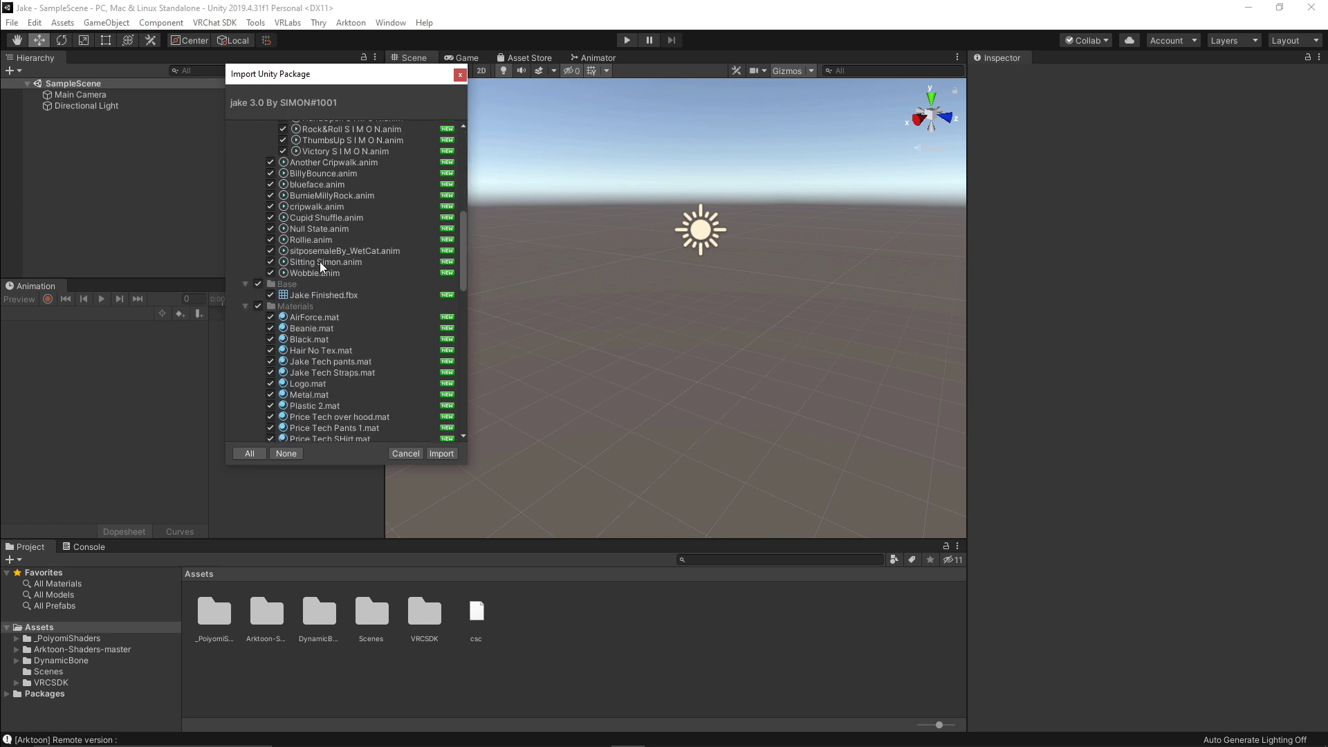
pyautogui.scroll(10, 322, 240)
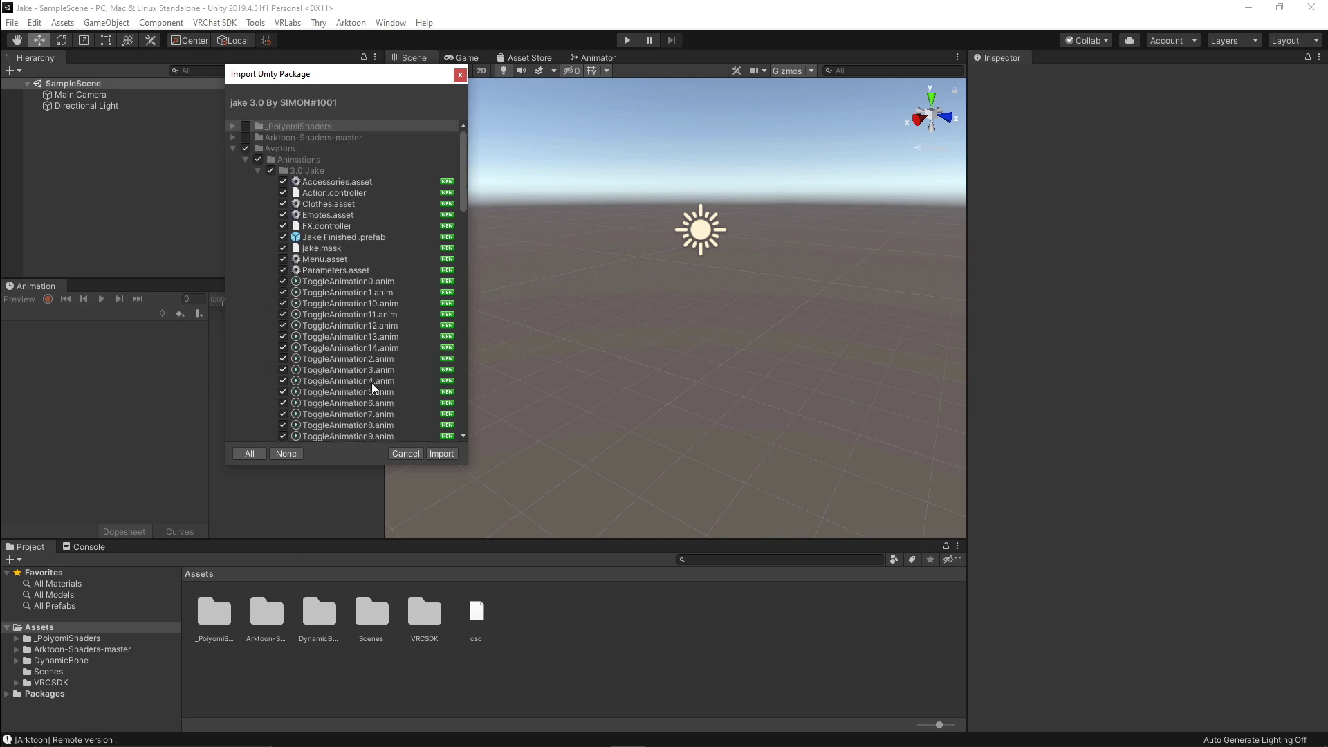
pyautogui.click(234, 149)
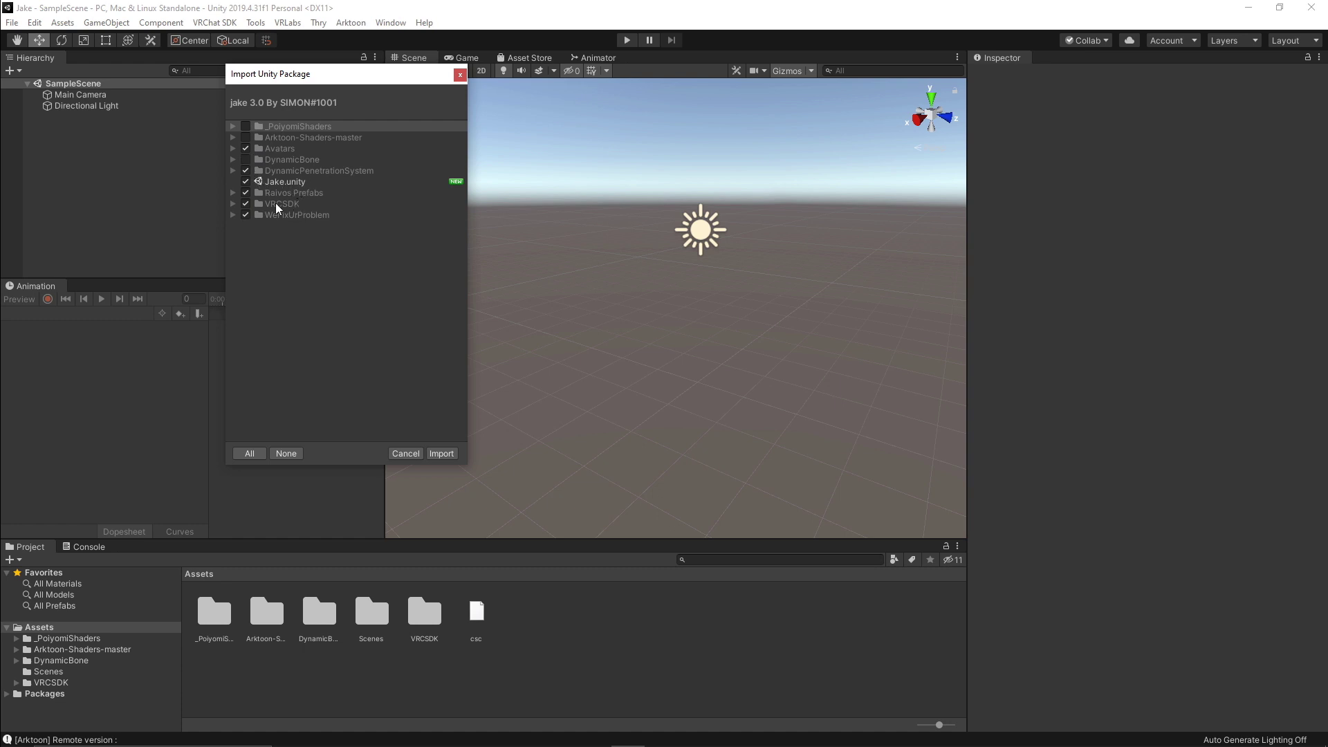
pyautogui.click(233, 193)
pyautogui.click(233, 194)
pyautogui.click(233, 204)
pyautogui.click(233, 204)
pyautogui.click(246, 204)
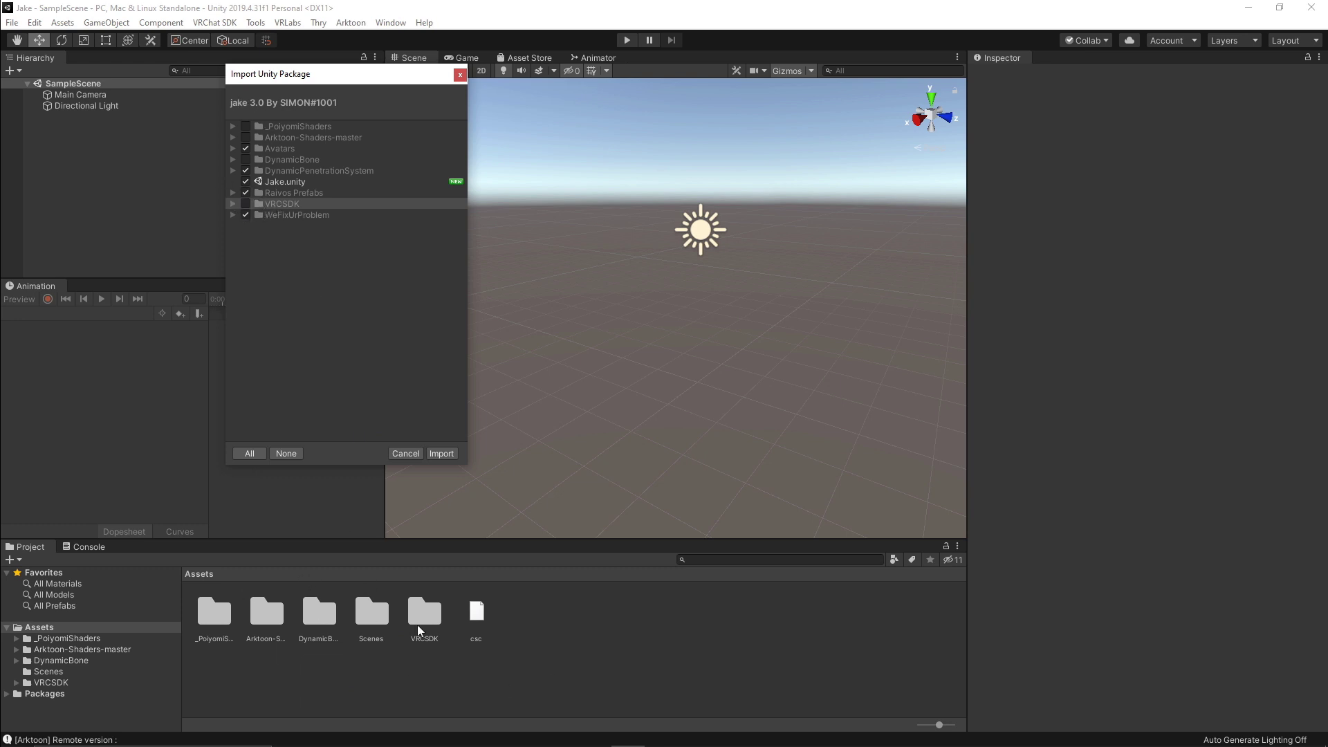
pyautogui.click(440, 455)
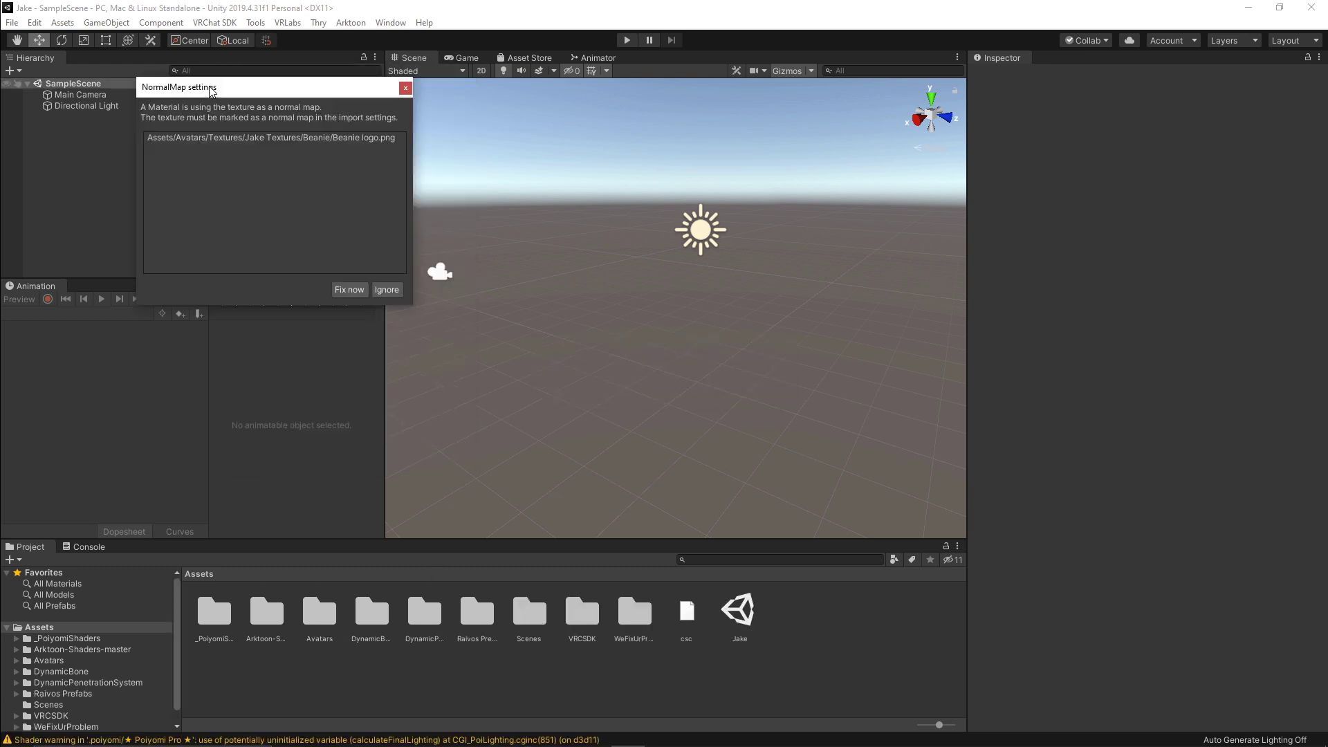
# Step: Fix the Beanie logo texture so it is imported as a normal map
pyautogui.click(349, 290)
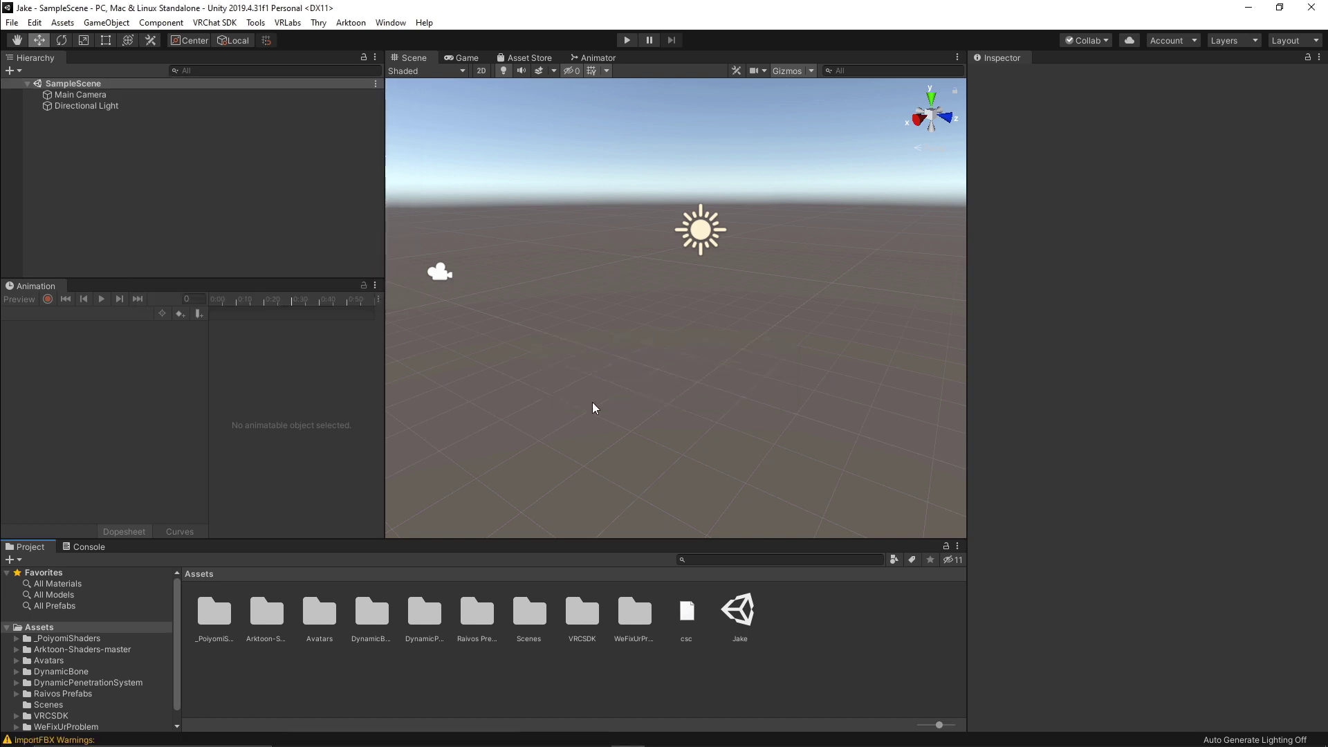
# Step: Open the Jake scene from the Project panel
pyautogui.click(739, 614)
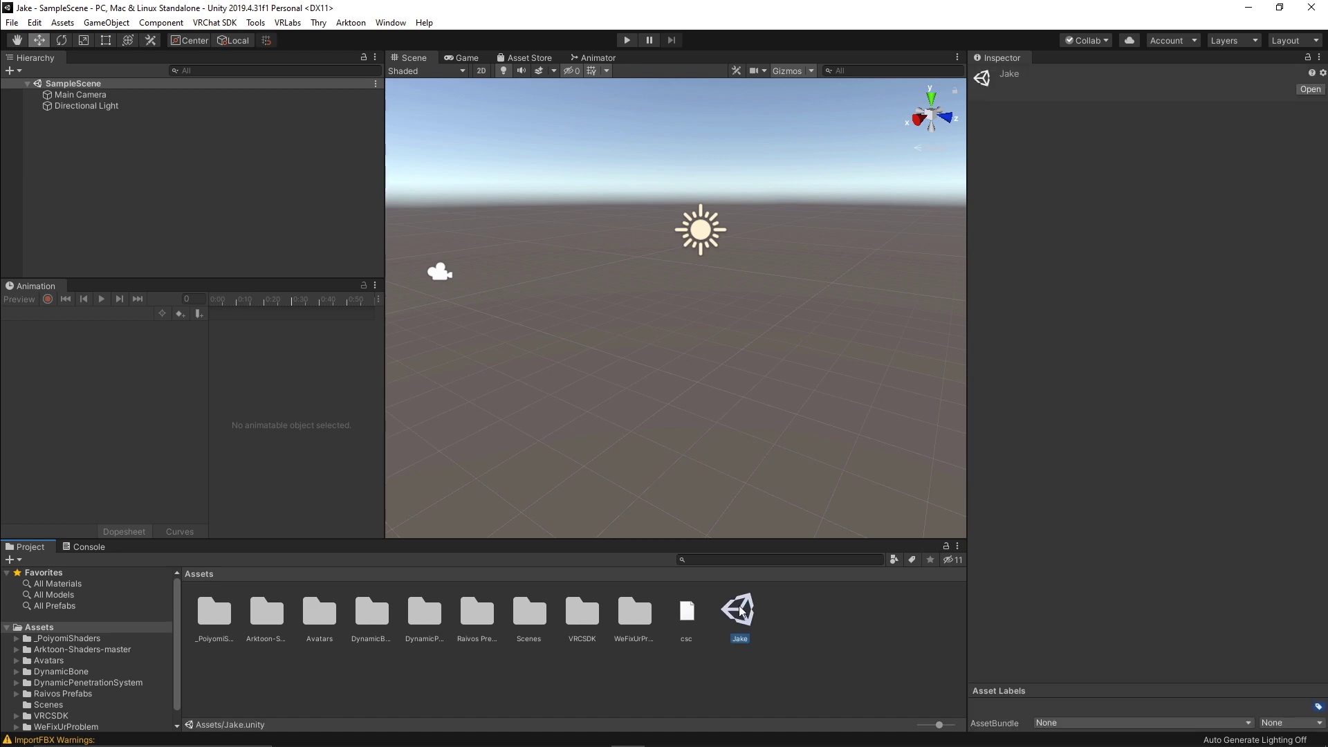
pyautogui.doubleClick(739, 611)
pyautogui.scroll(2, 753, 364)
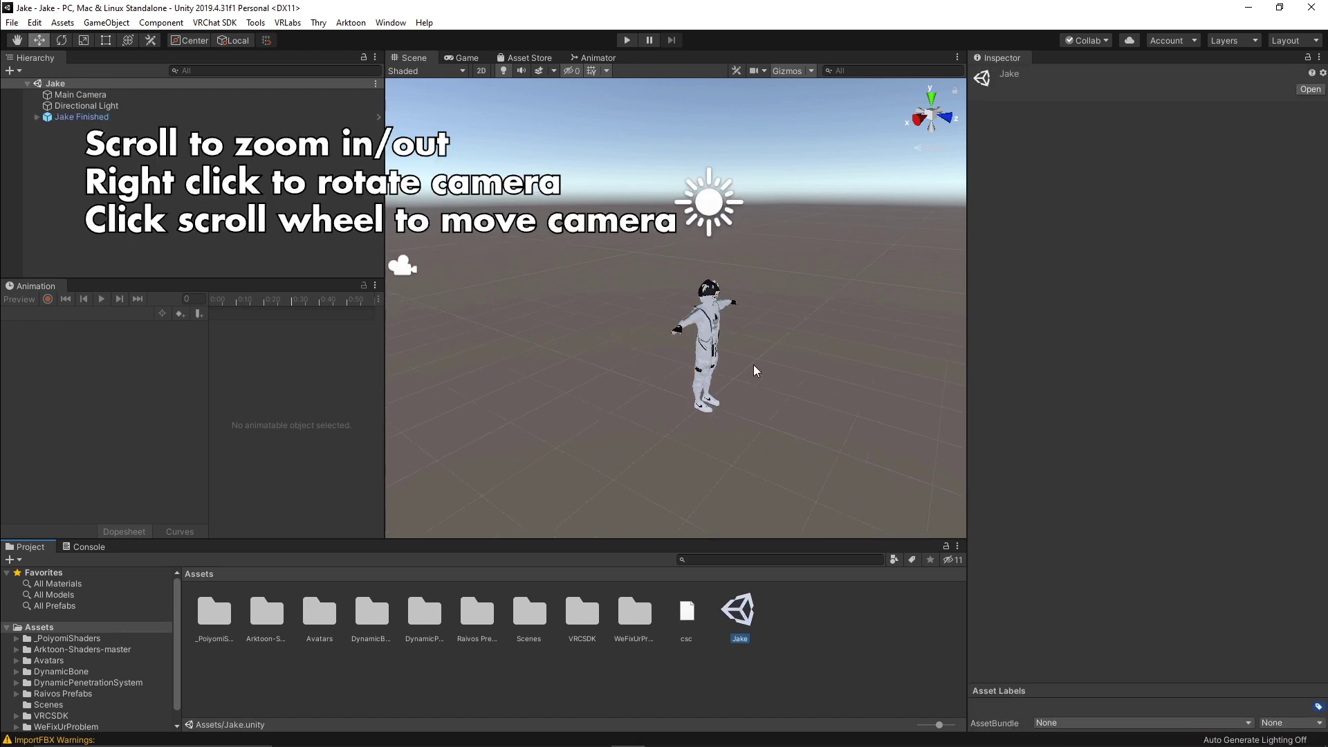
pyautogui.scroll(4, 753, 364)
pyautogui.moveTo(788, 378)
pyautogui.mouseDown(button='right')
pyautogui.moveTo(741, 386)
pyautogui.moveTo(789, 382)
pyautogui.mouseUp(button='right')
pyautogui.scroll(-3, 681, 351)
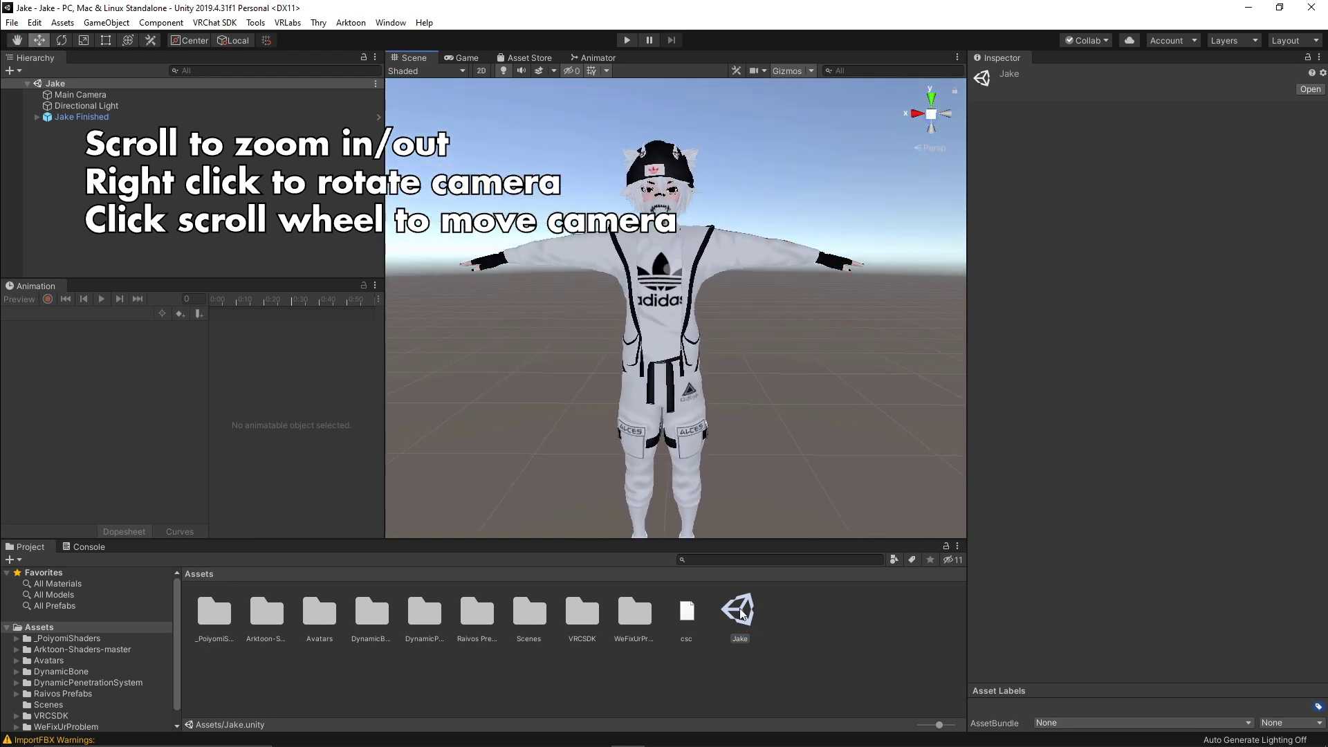
# Step: Browse the Avatars folder, then frame and select the Jake Finished avatar
pyautogui.doubleClick(326, 613)
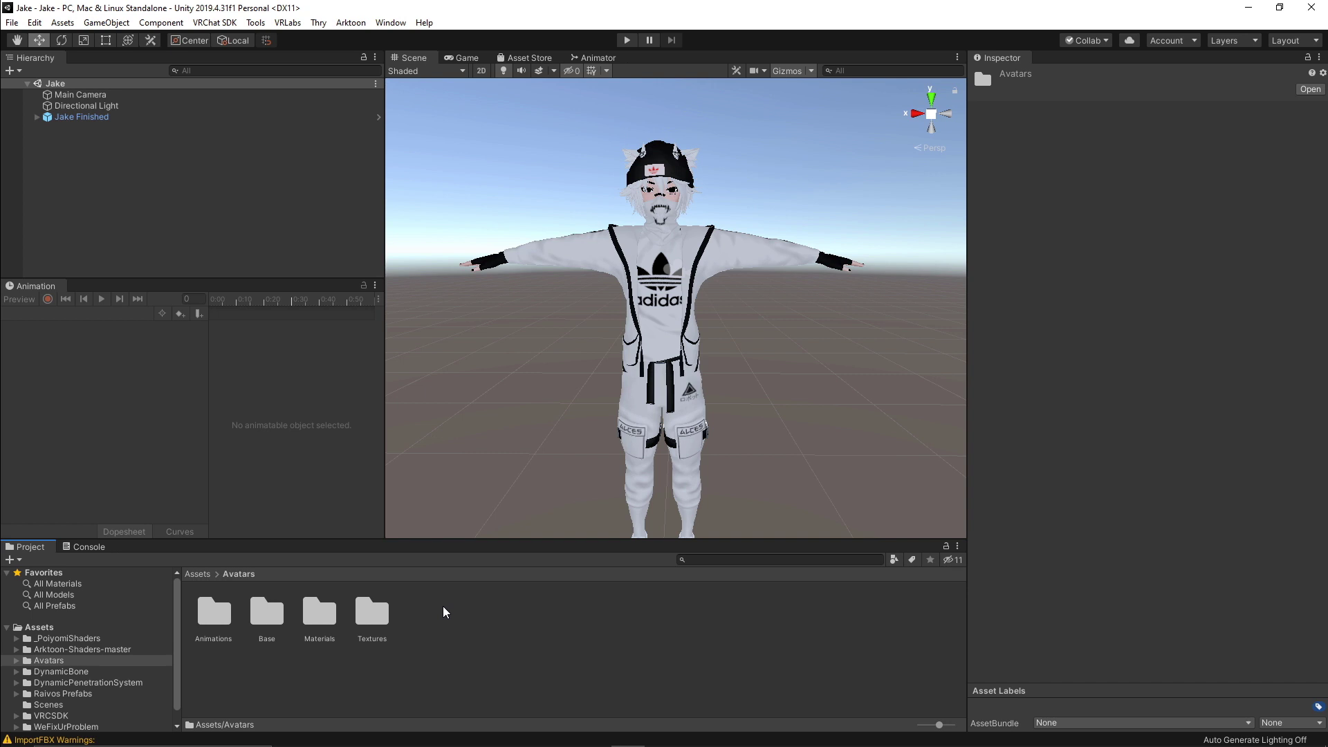
pyautogui.click(198, 575)
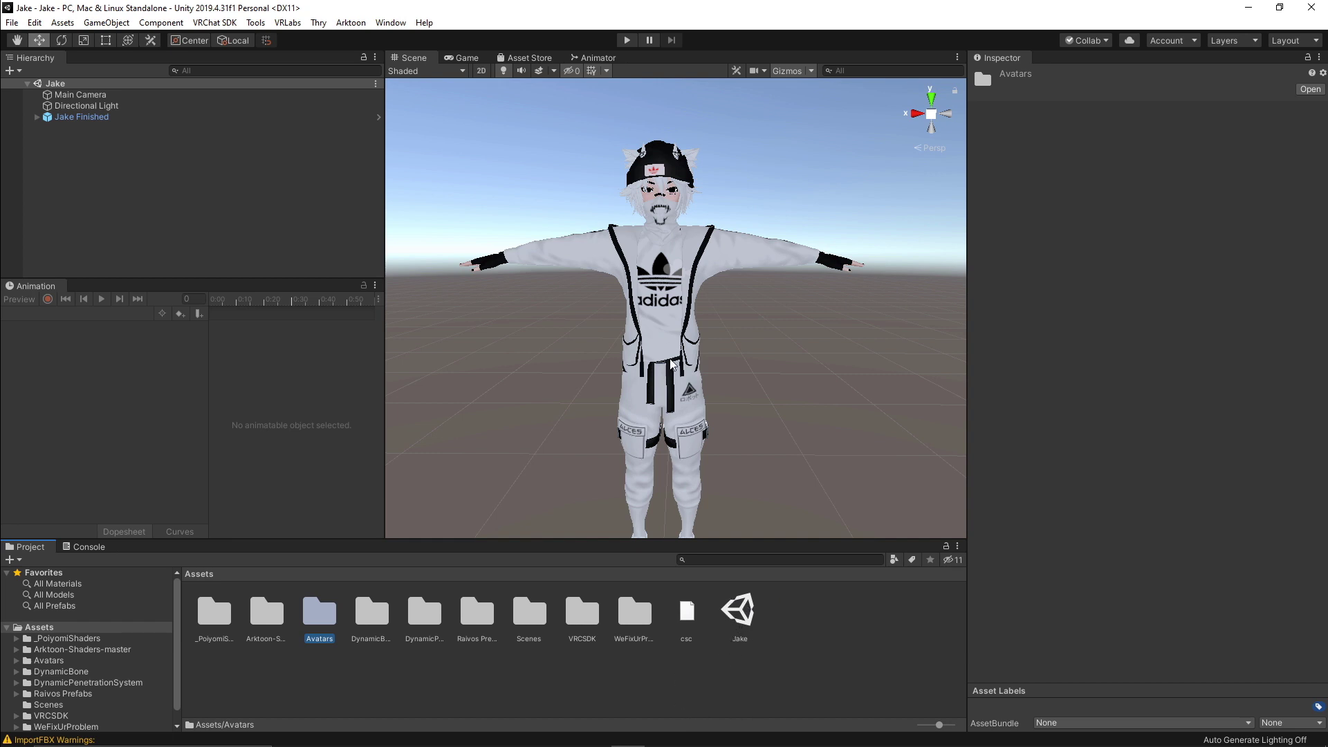
pyautogui.scroll(3, 703, 368)
pyautogui.moveTo(702, 368); pyautogui.dragTo(694, 374, button='right')
pyautogui.click(694, 374)
# Step: Untick 'Force Locomotion animations for 6 point tracking' in Jake Finished's avatar descriptor
pyautogui.scroll(-3, 762, 387)
pyautogui.scroll(-10, 1044, 446)
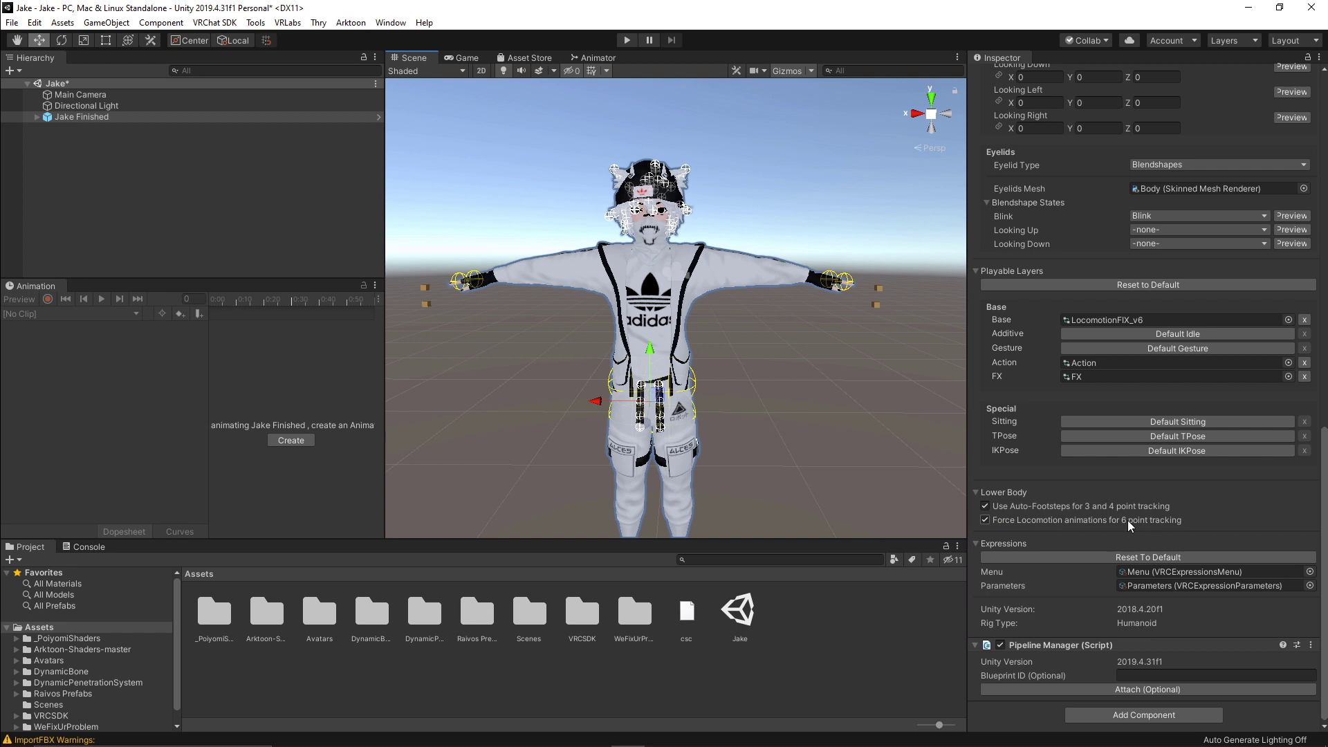
pyautogui.moveTo(835, 432); pyautogui.dragTo(827, 343, button='middle')
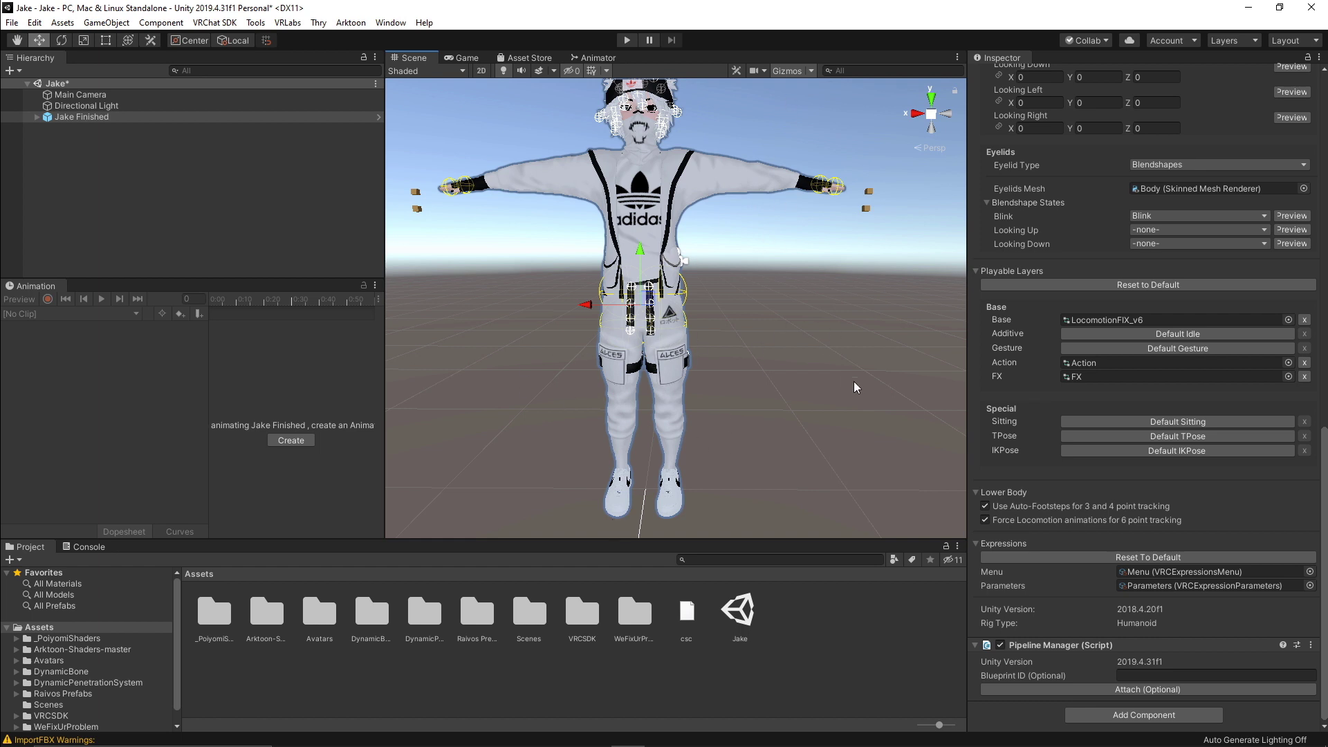
pyautogui.click(990, 520)
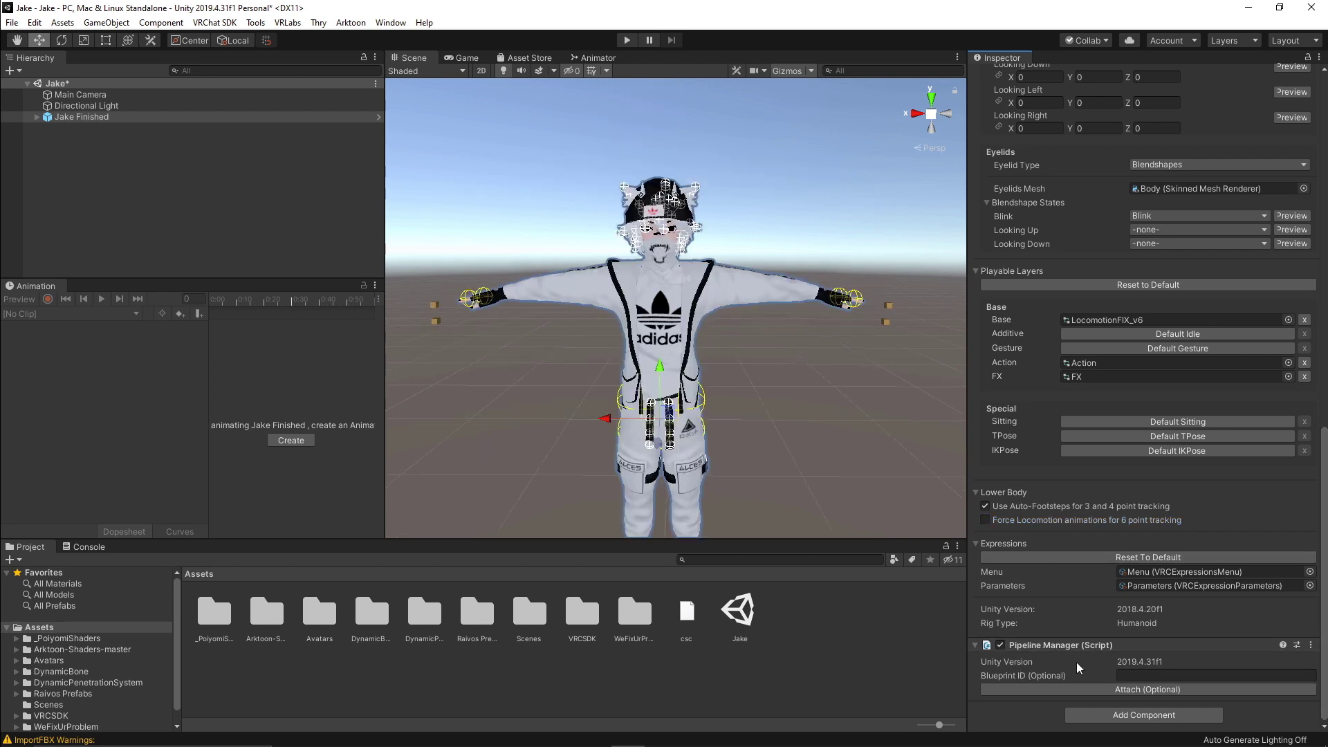
pyautogui.moveTo(1324, 669); pyautogui.dragTo(1316, 234)
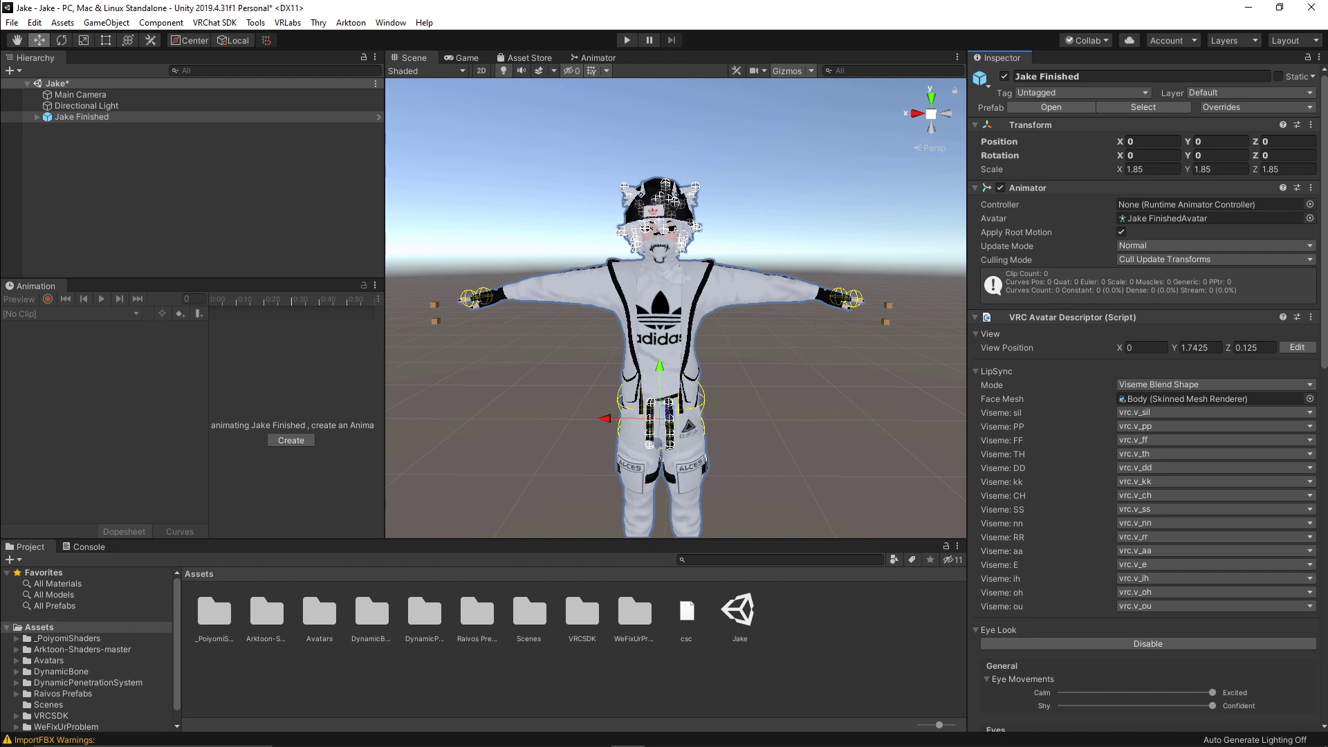
pyautogui.scroll(-15, 1041, 661)
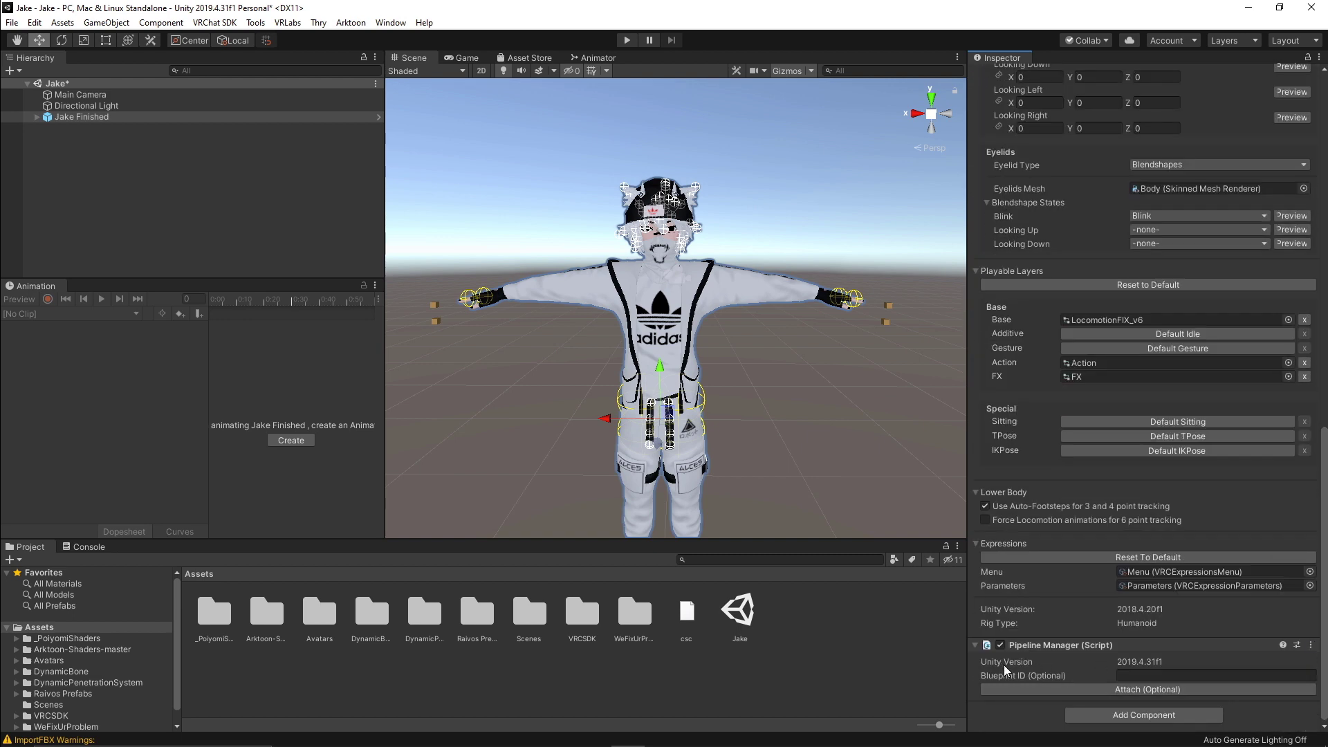
pyautogui.click(1141, 691)
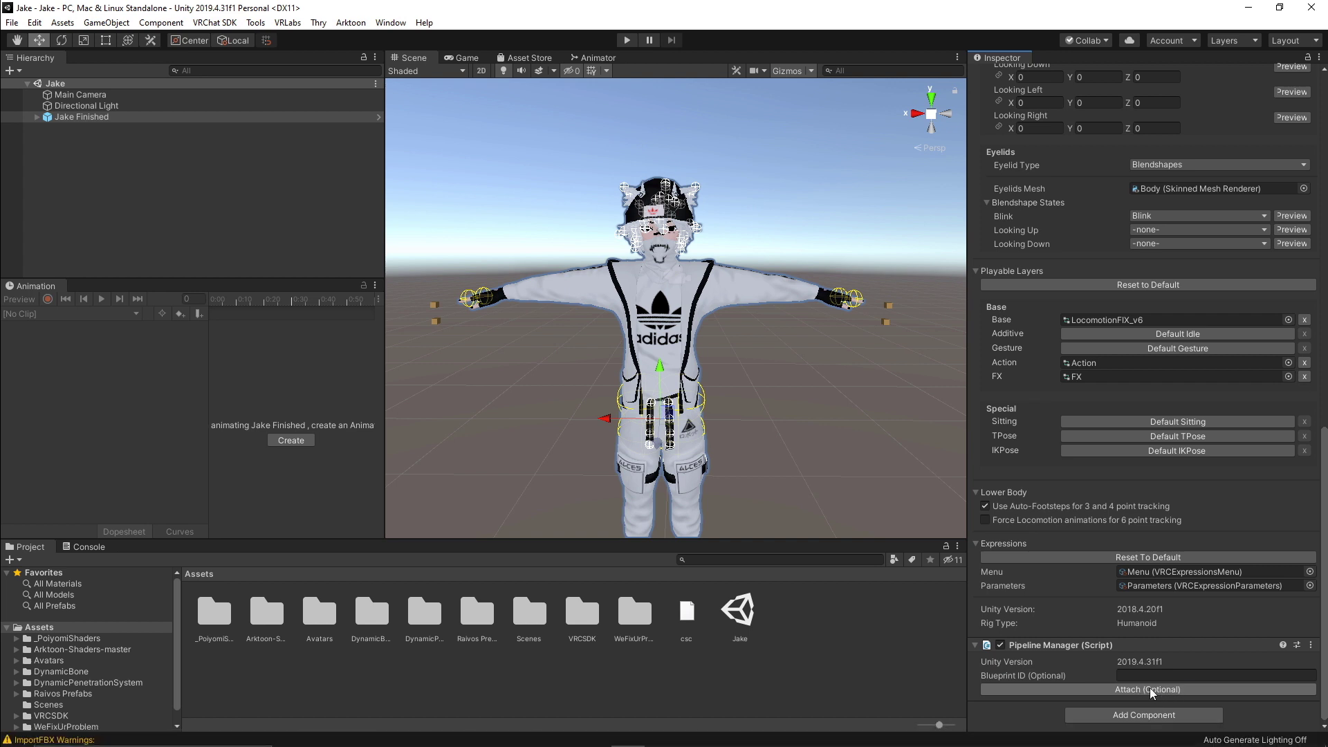
# Step: Open the VRChat SDK Control Panel and its Shader Keywords Utility for the avatar
pyautogui.click(216, 22)
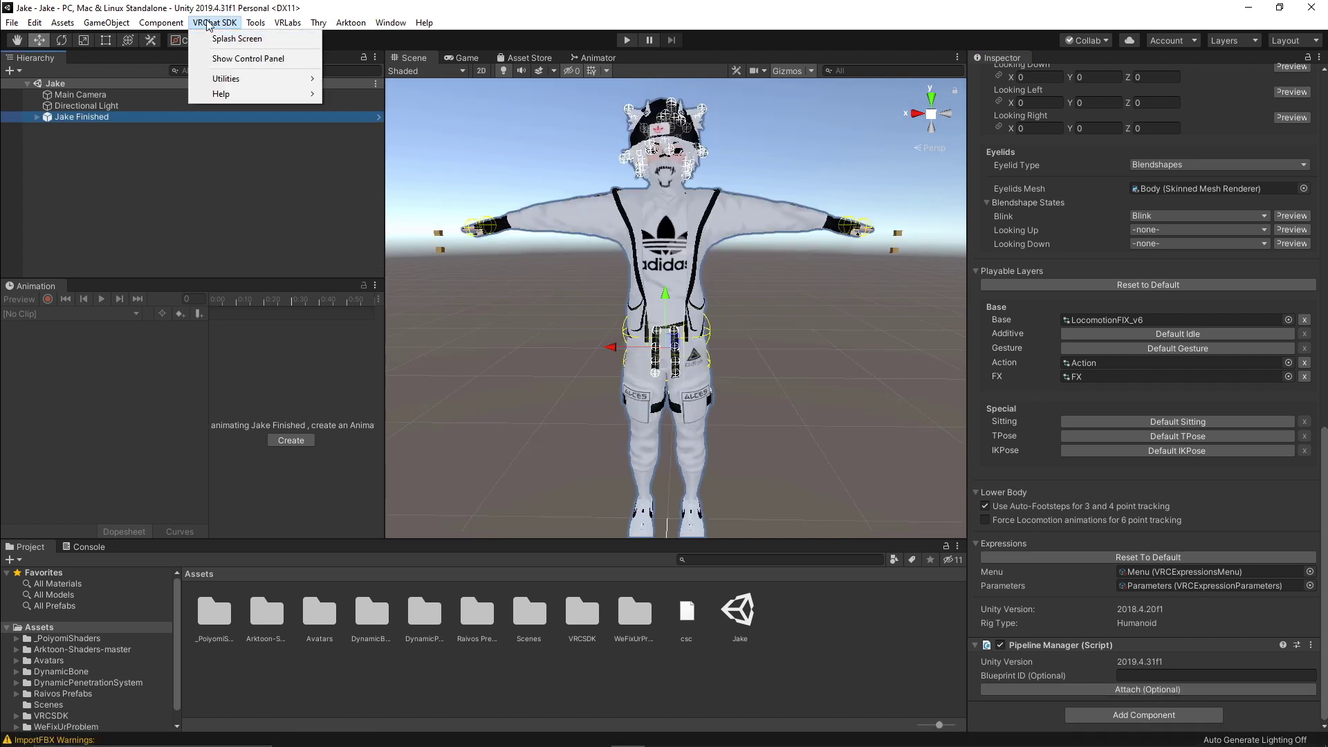
pyautogui.click(215, 22)
pyautogui.click(218, 25)
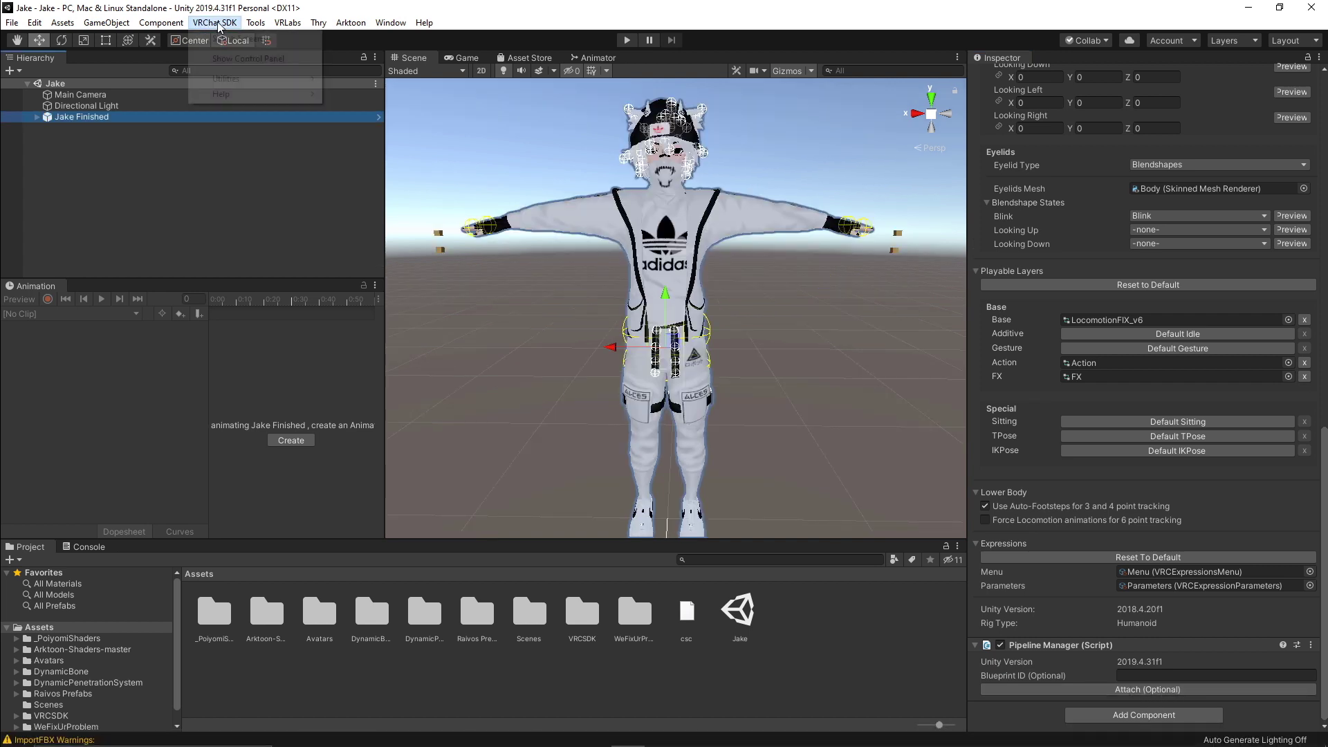
pyautogui.click(241, 59)
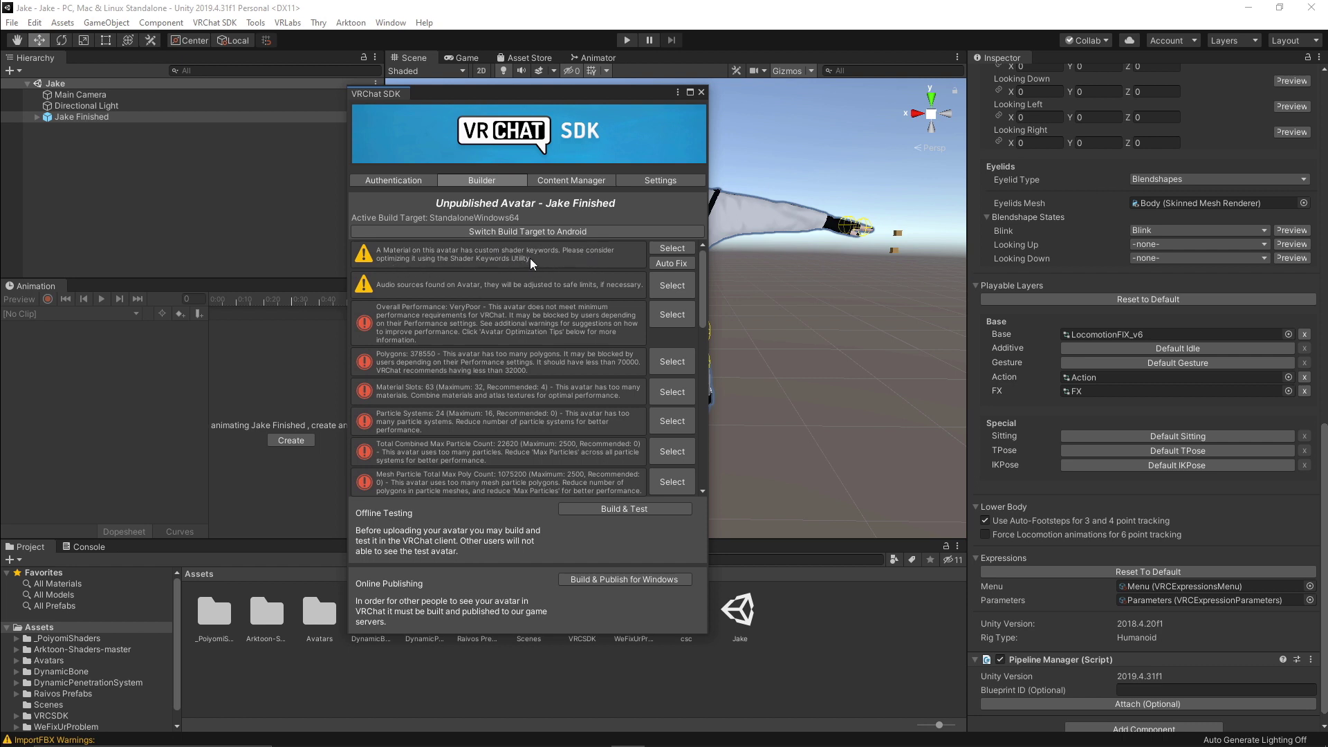
pyautogui.click(668, 264)
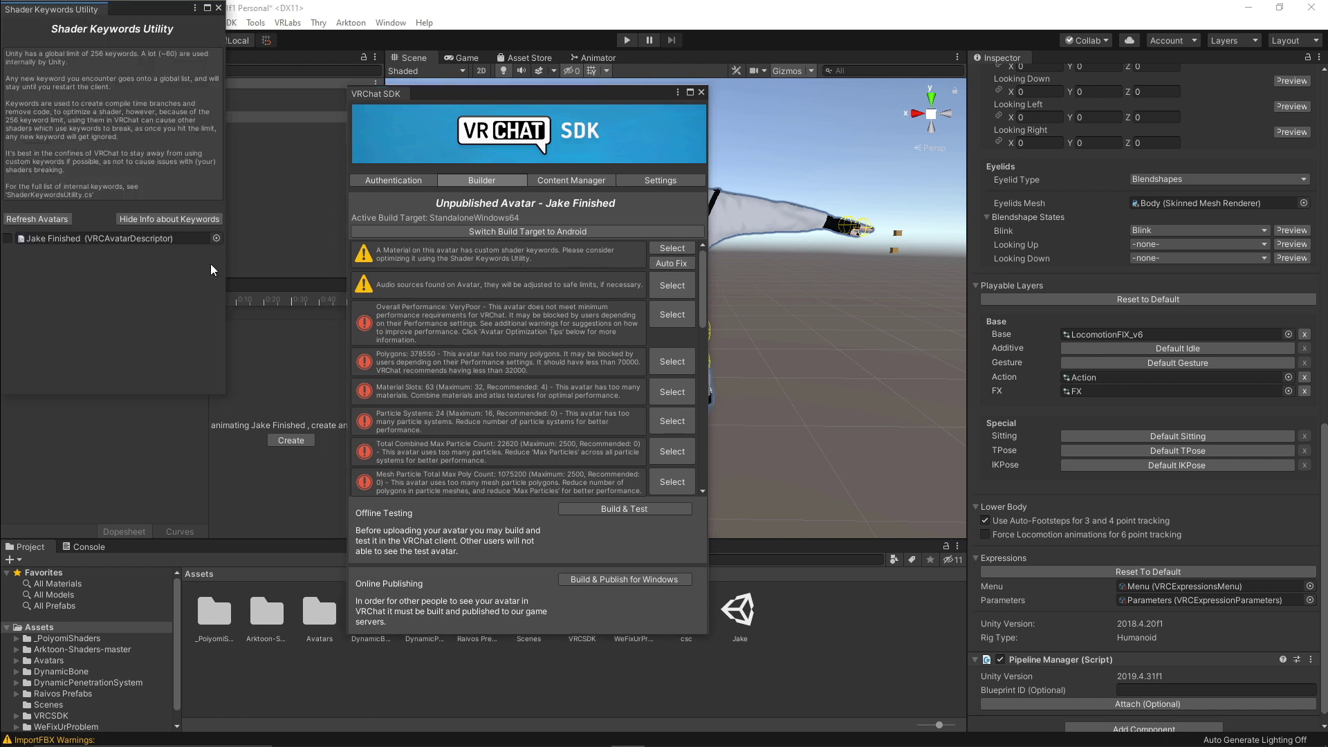
# Step: Delete all keywords from the startsphere 3 and AnimShockwave materials
pyautogui.click(9, 238)
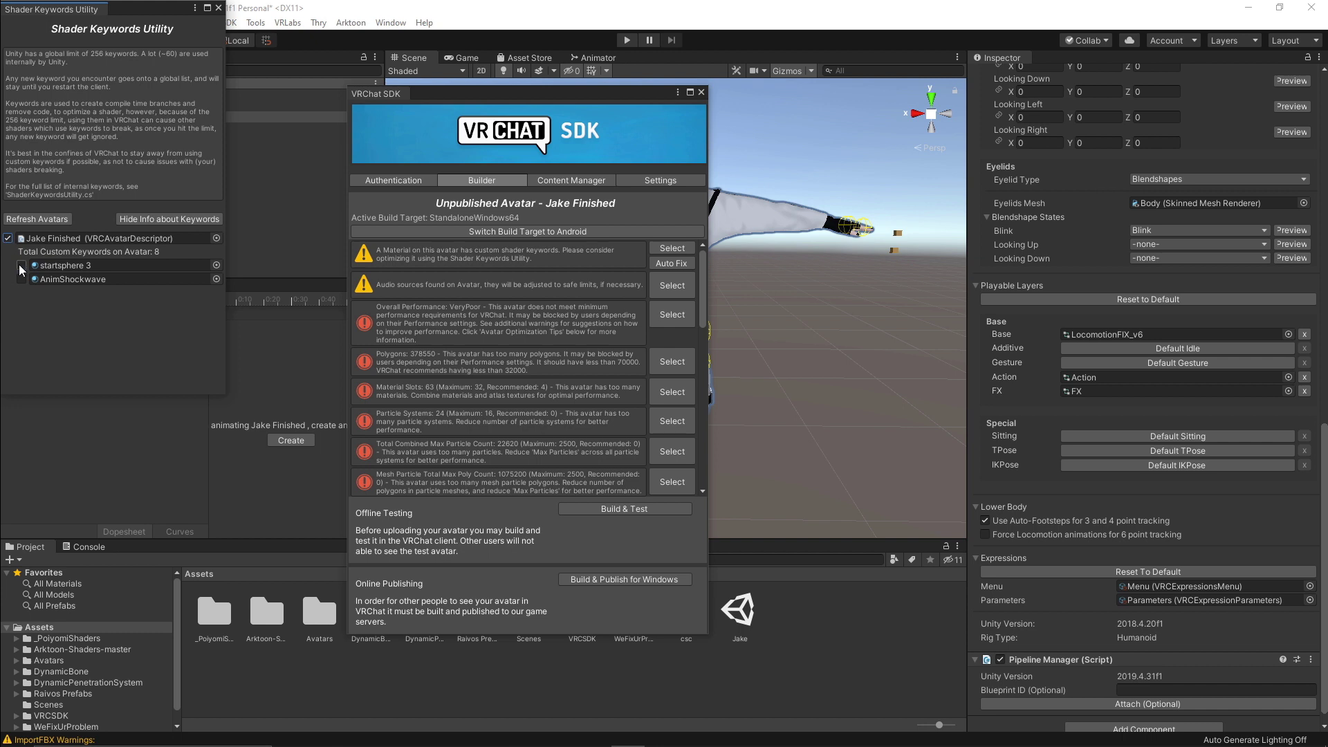
pyautogui.click(21, 265)
pyautogui.click(104, 280)
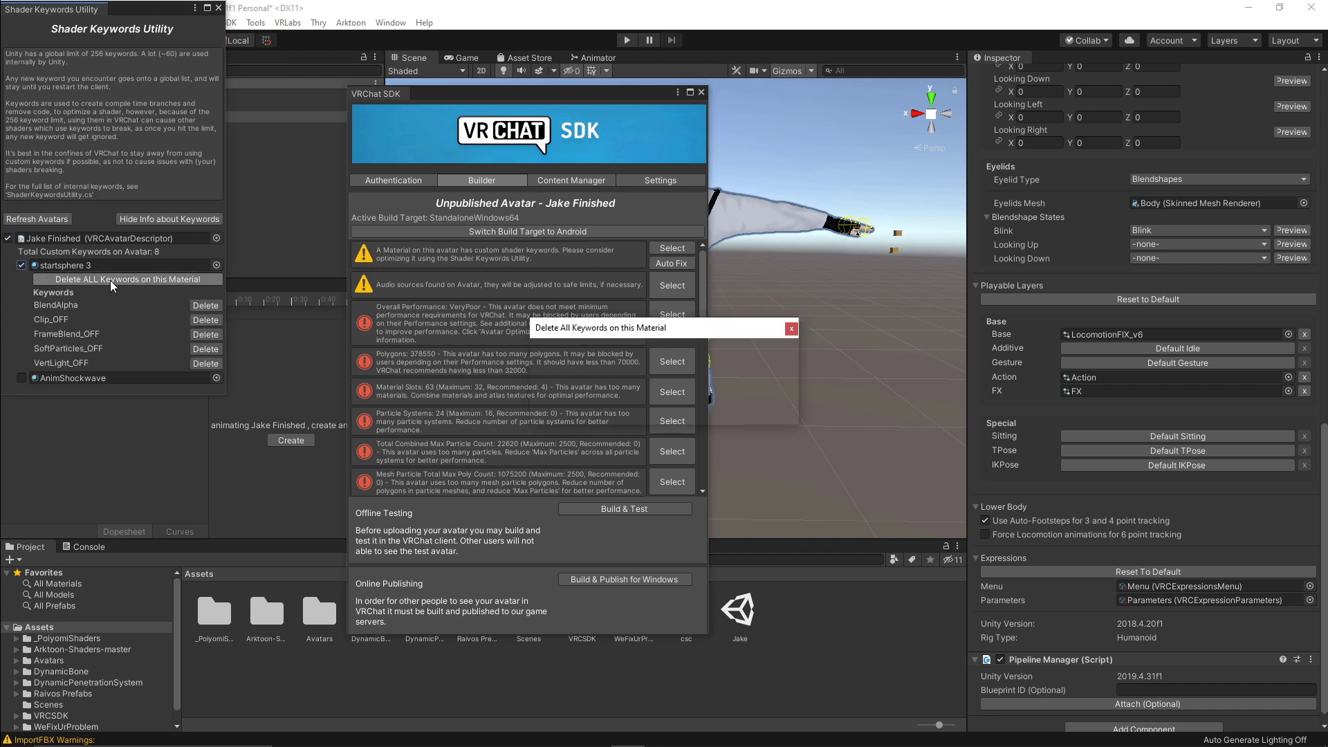
pyautogui.click(704, 409)
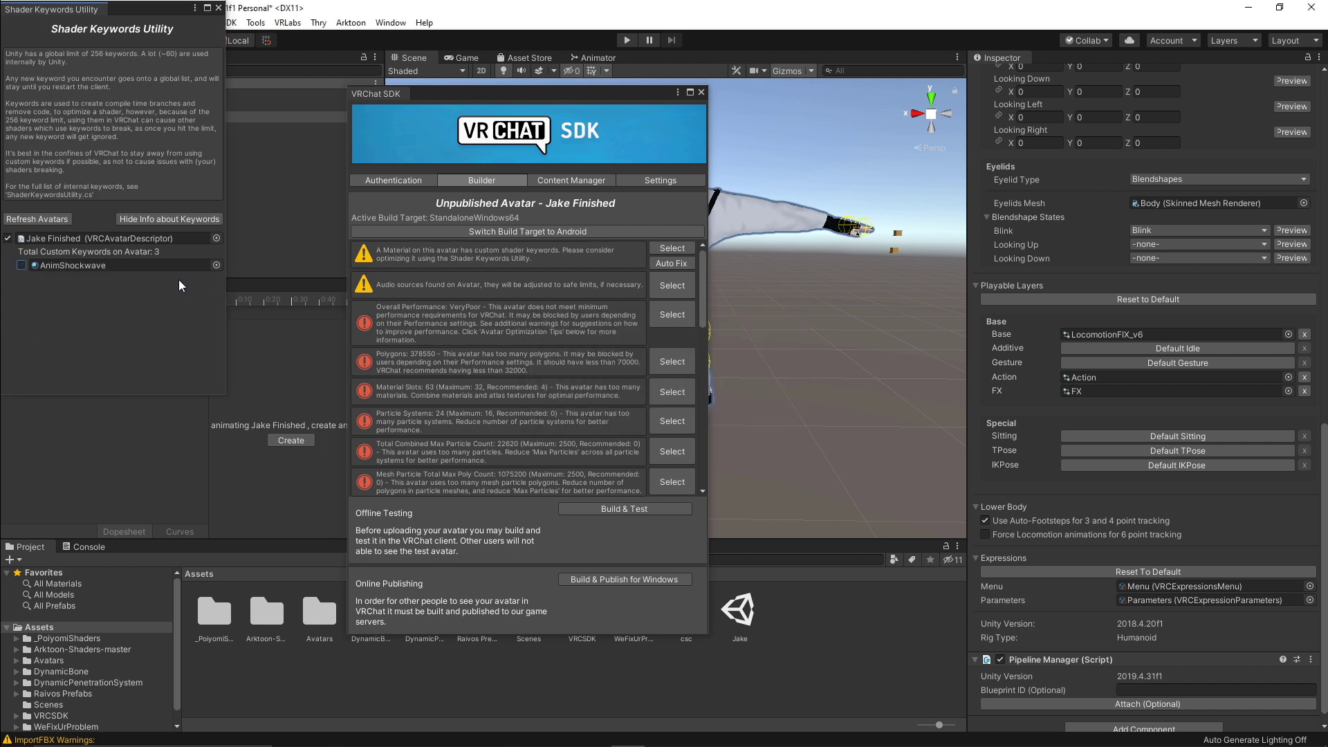
pyautogui.click(19, 265)
pyautogui.click(109, 280)
pyautogui.click(703, 408)
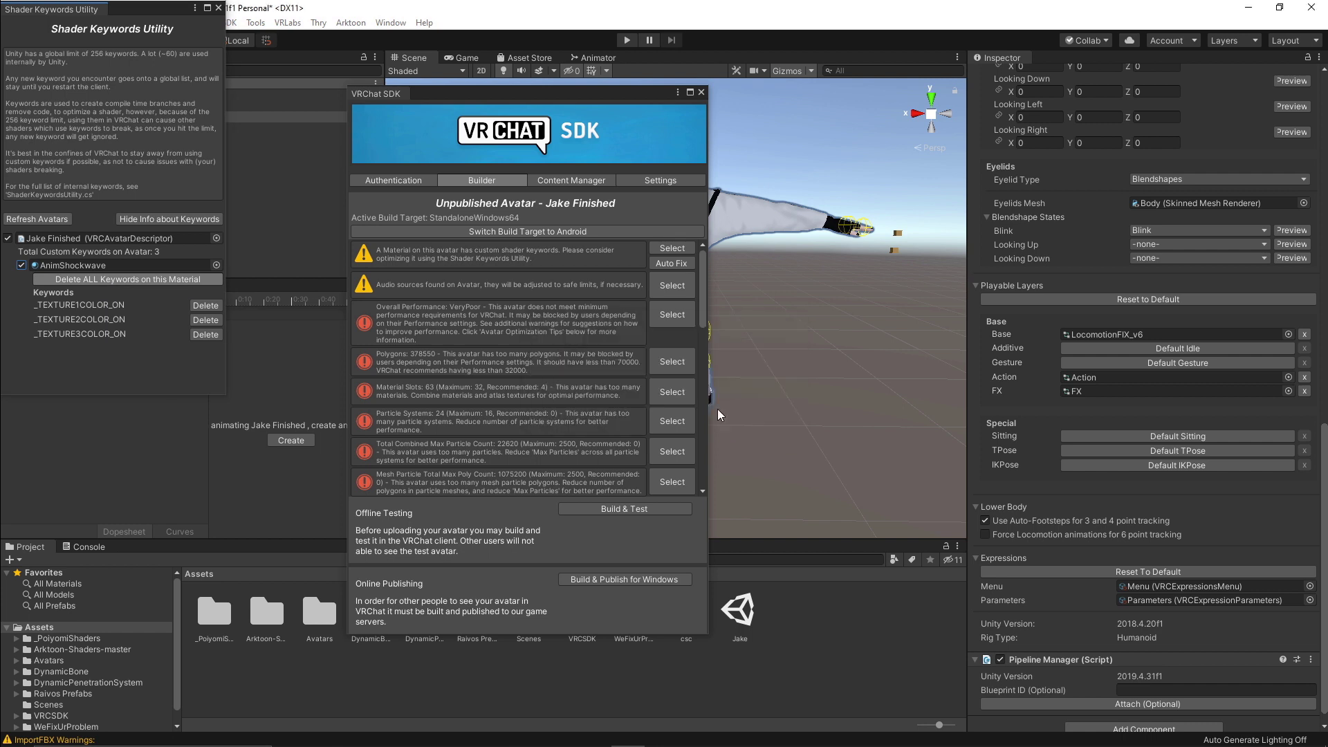
# Step: Build & Publish Jake Finished for Windows, accepting the material locking prompt
pyautogui.click(219, 8)
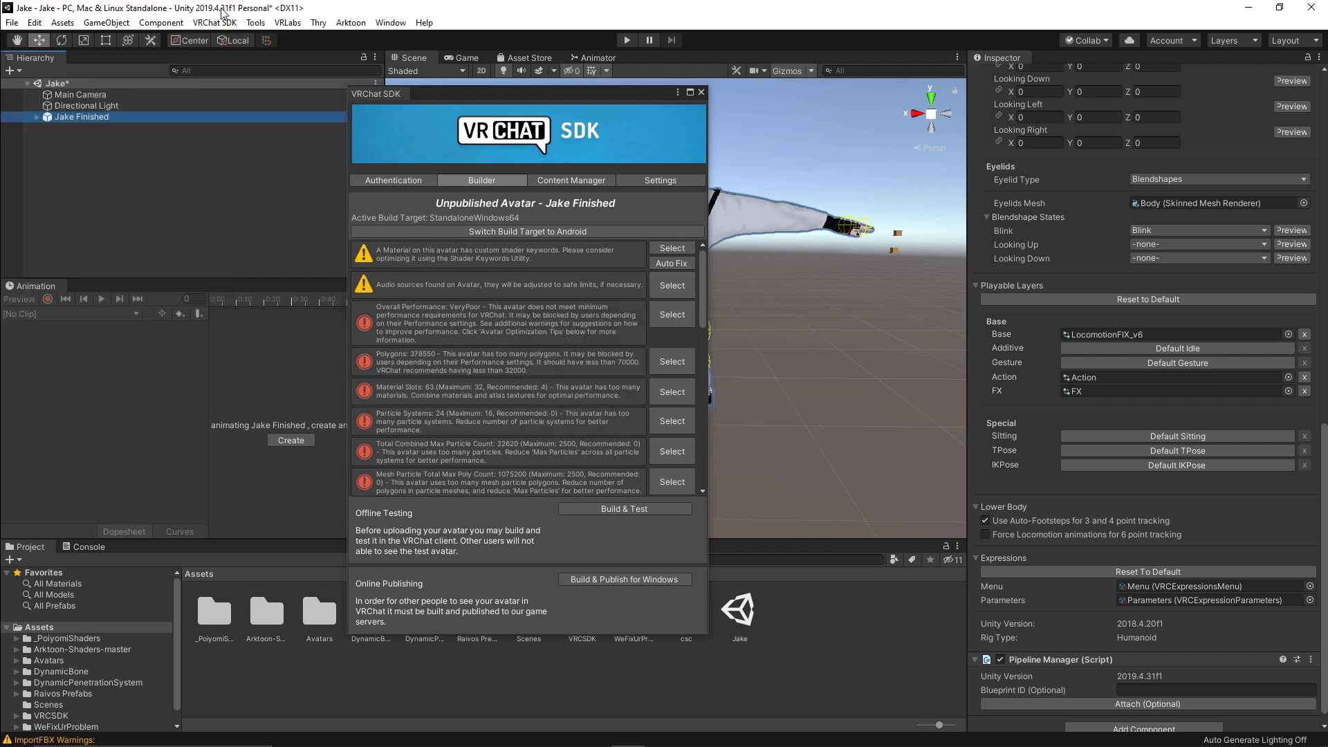
pyautogui.click(670, 263)
pyautogui.click(669, 261)
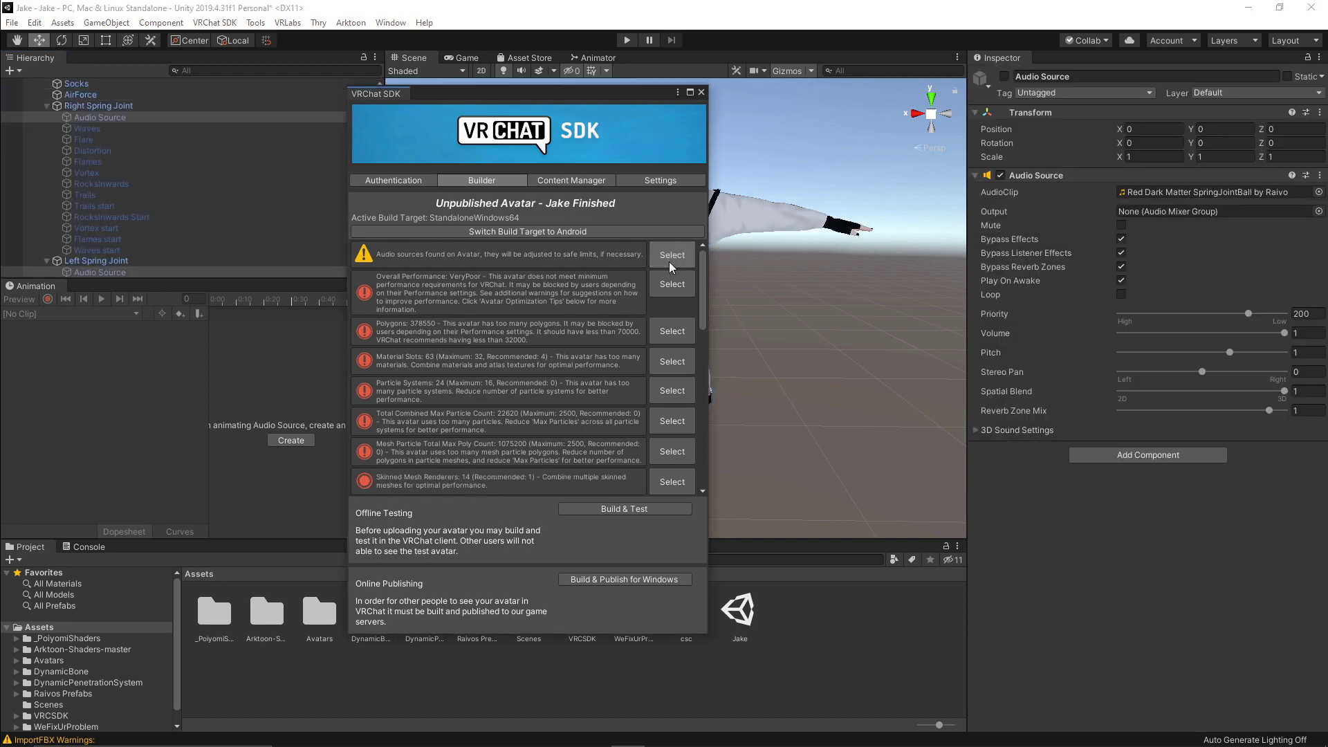
pyautogui.scroll(-5, 699, 314)
pyautogui.scroll(-1, 475, 292)
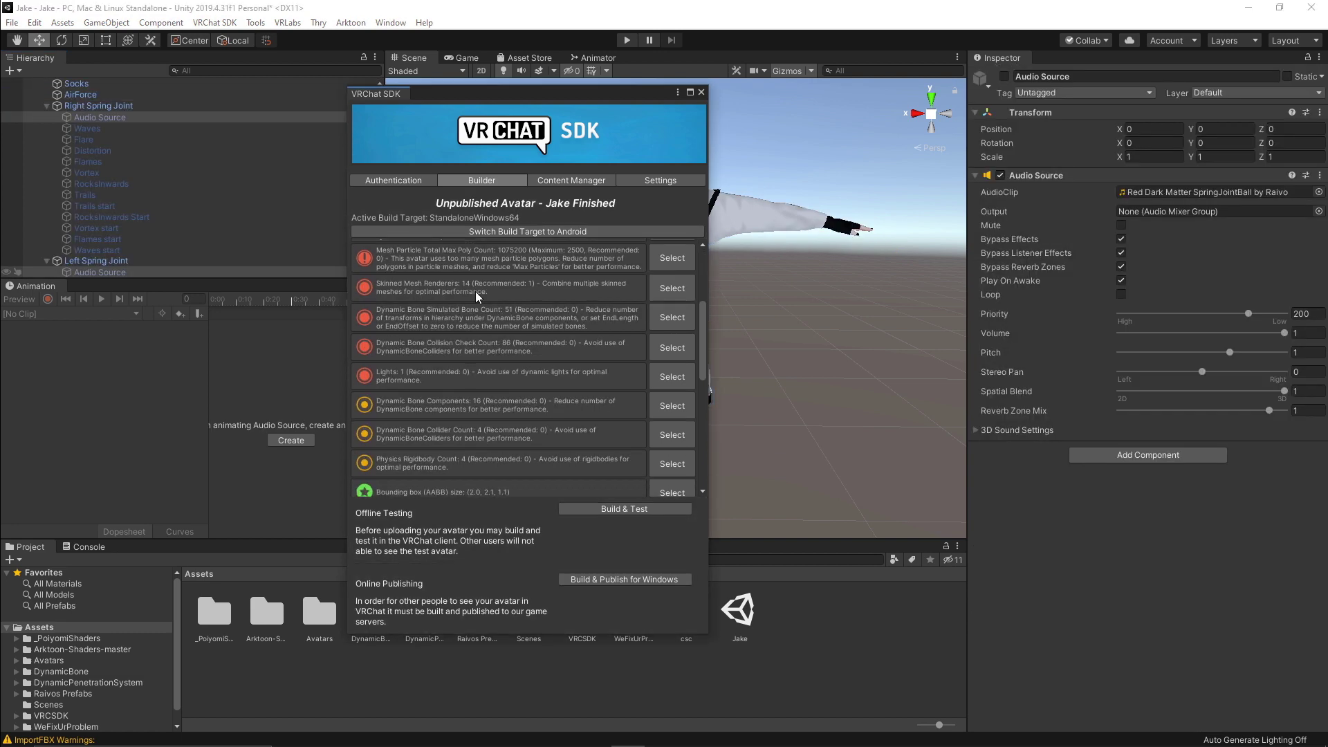
pyautogui.moveTo(704, 322); pyautogui.dragTo(707, 267)
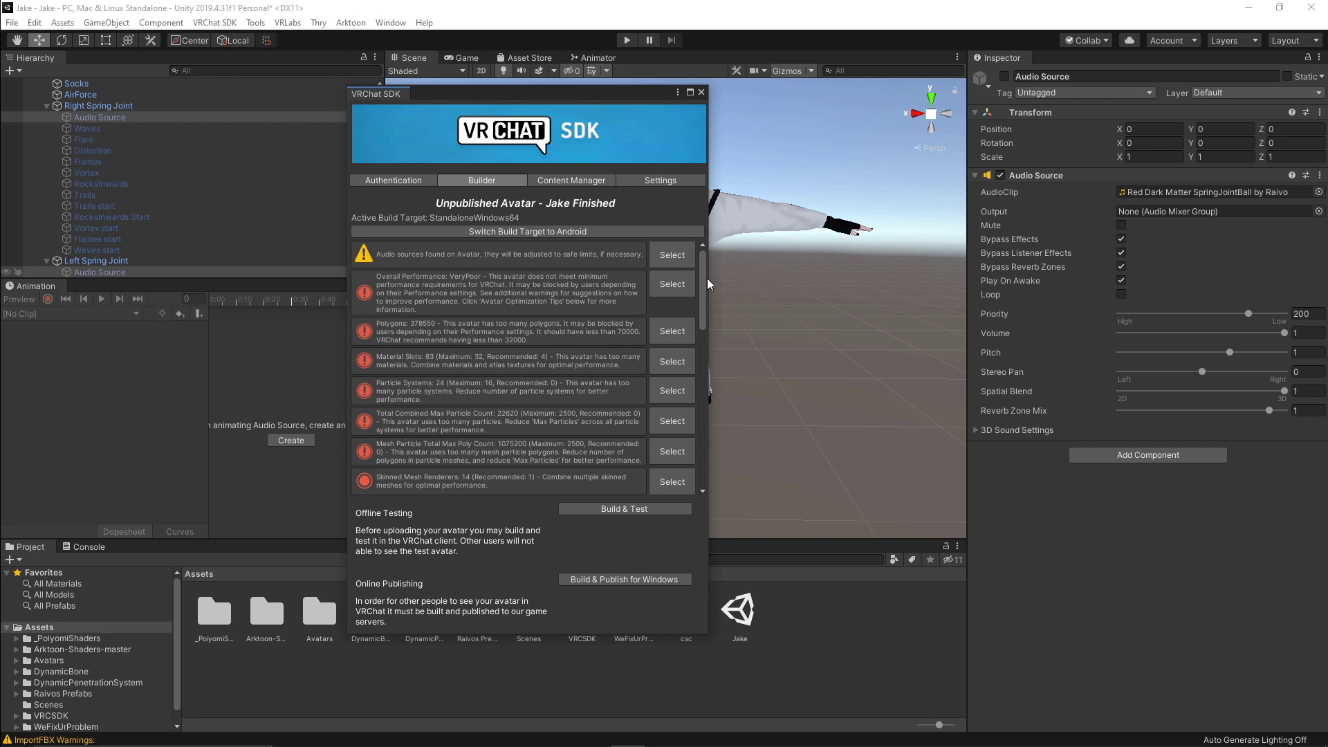
pyautogui.moveTo(707, 278); pyautogui.dragTo(704, 301)
pyautogui.scroll(5, 380, 394)
pyautogui.click(633, 581)
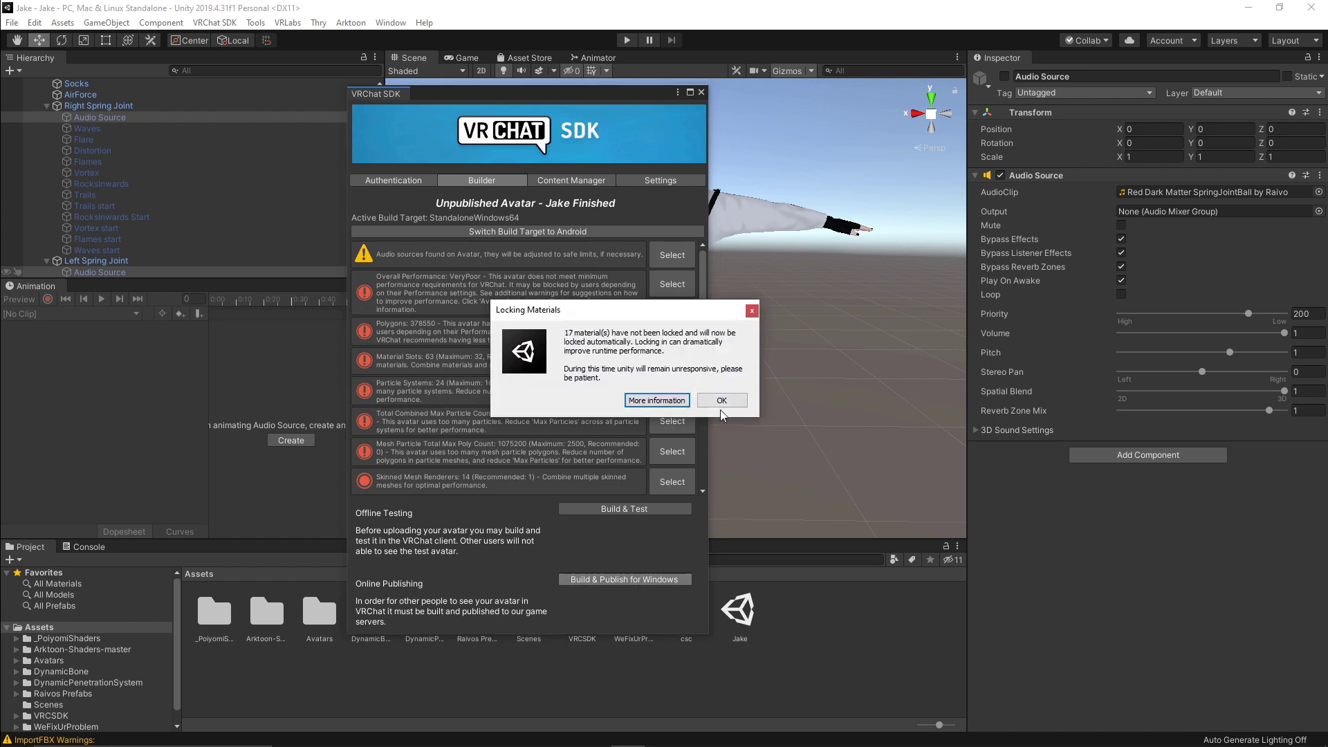
pyautogui.click(721, 400)
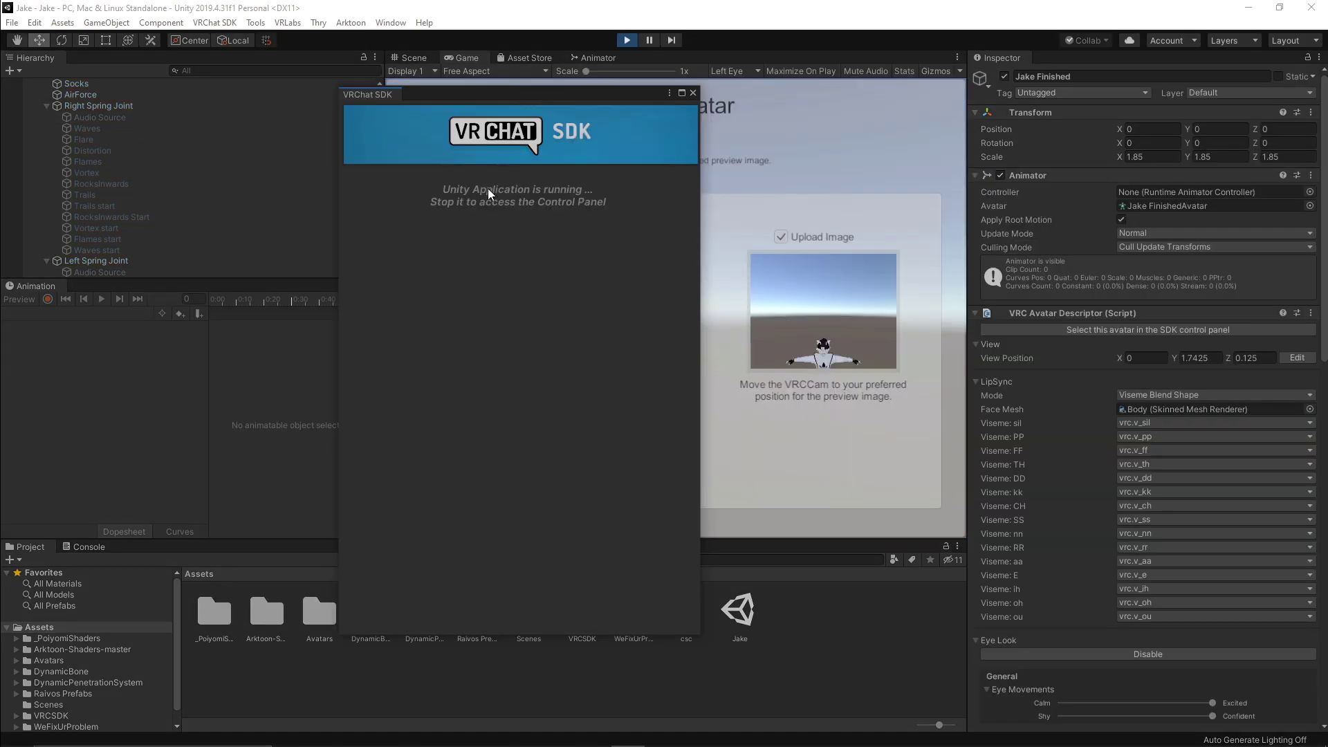
# Step: Close the floating SDK panel and enter 'Jake' as the avatar name
pyautogui.moveTo(397, 96); pyautogui.dragTo(347, 73)
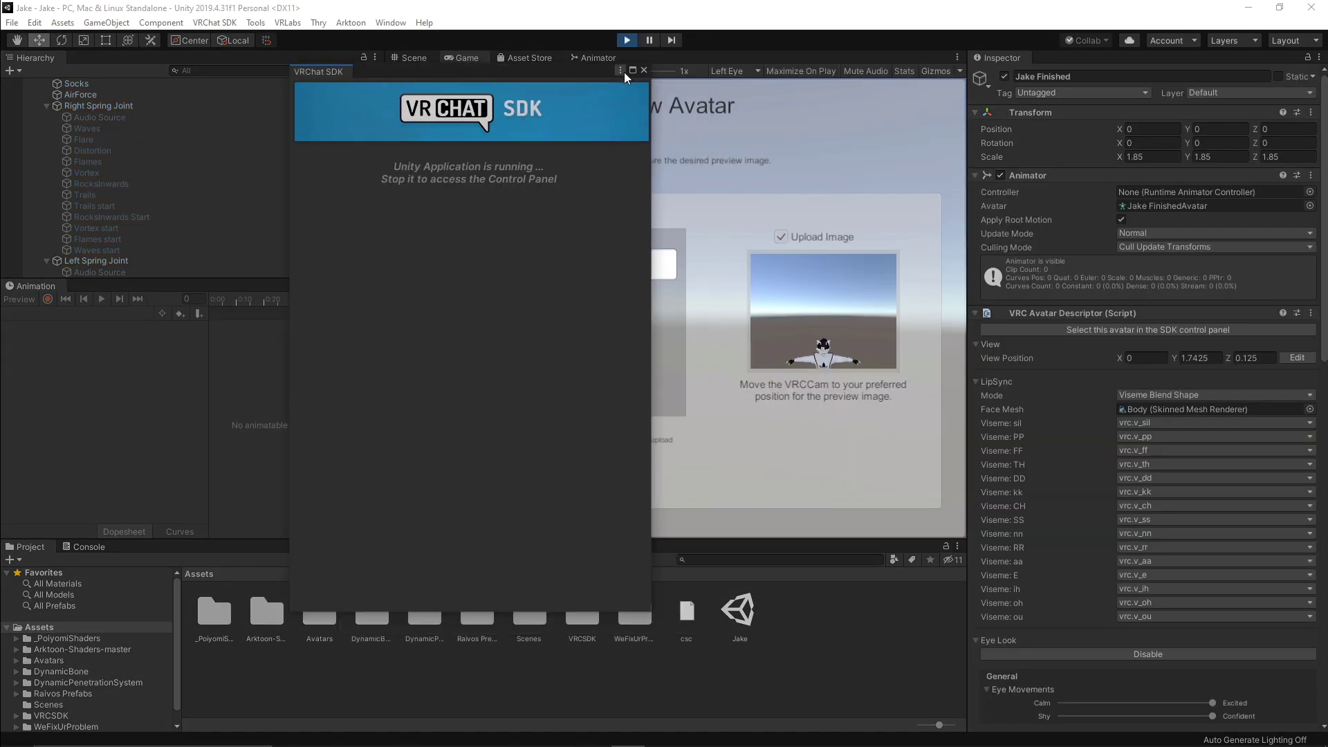
pyautogui.click(645, 70)
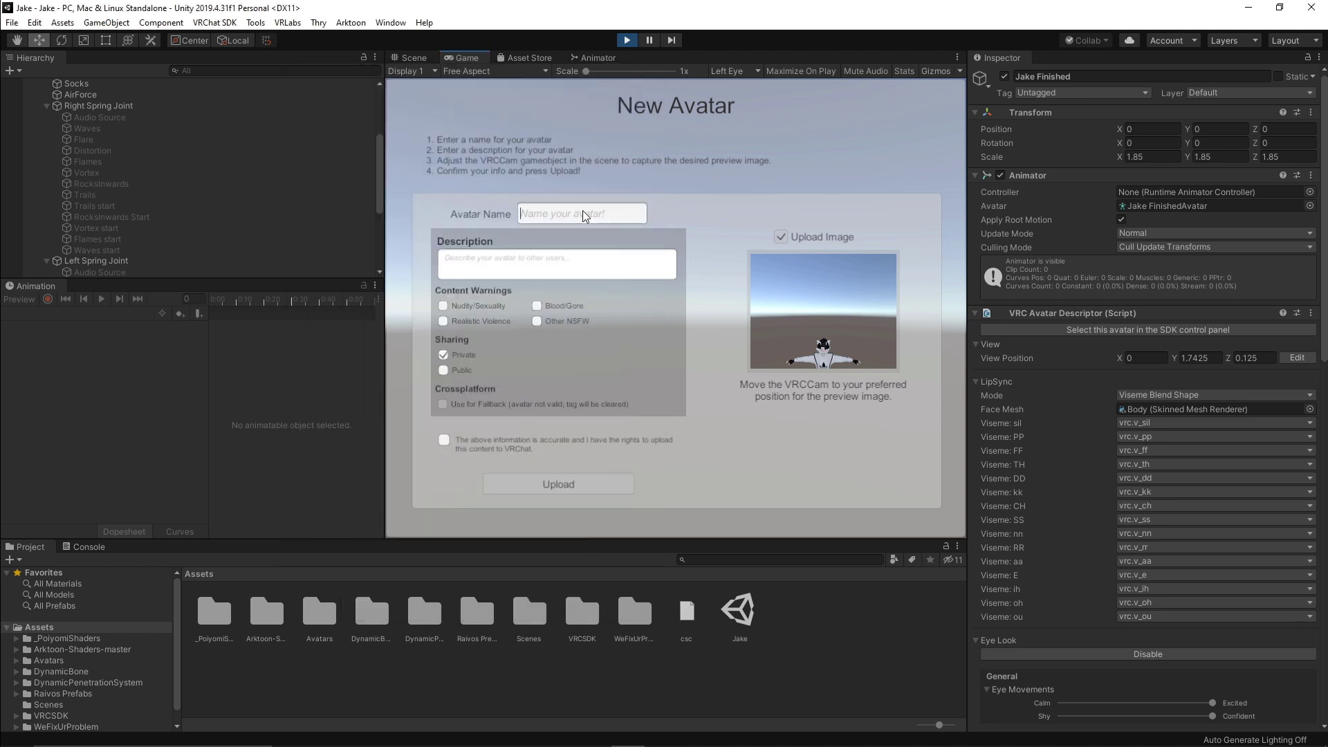
pyautogui.write('Jake')
# Step: In the Scene view, collapse the Jake Finished object's children in the Hierarchy
pyautogui.click(412, 57)
pyautogui.scroll(-3, 689, 230)
pyautogui.scroll(1, 690, 230)
pyautogui.moveTo(690, 230); pyautogui.dragTo(690, 224, button='middle')
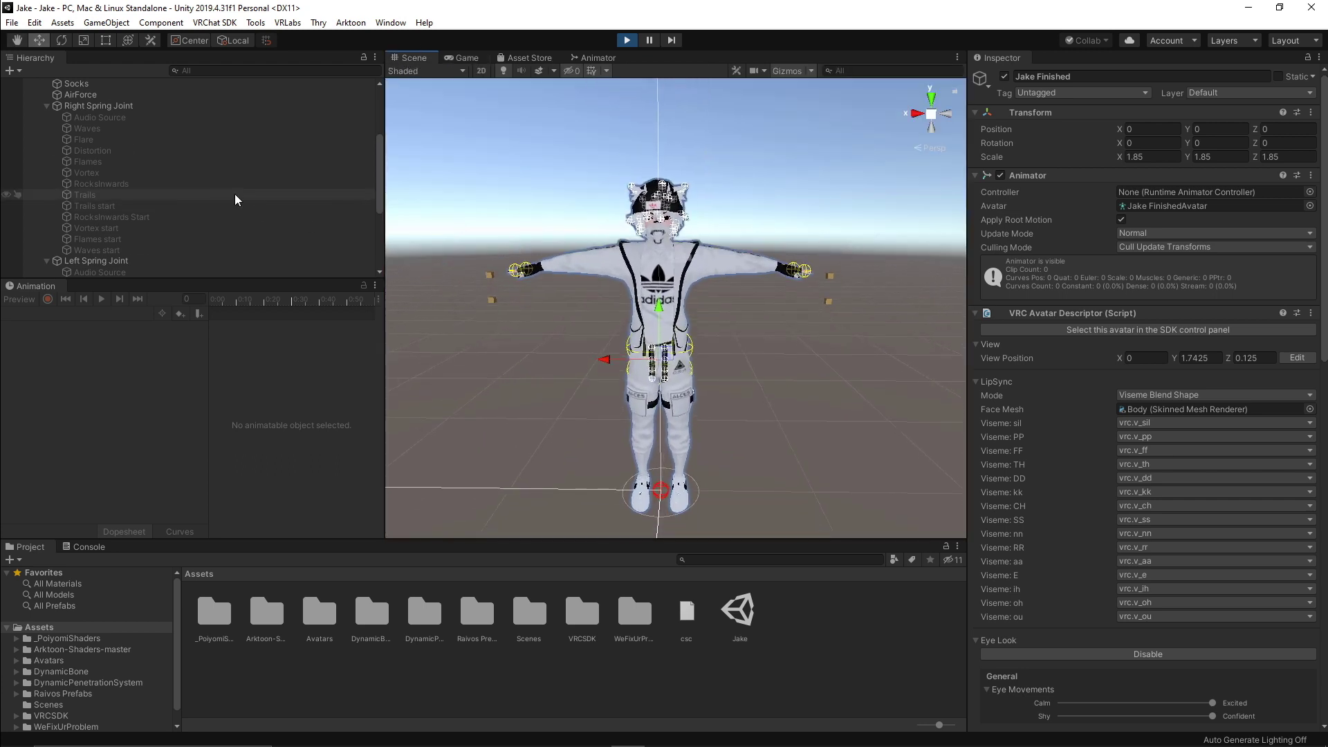
pyautogui.scroll(5, 235, 194)
pyautogui.click(37, 116)
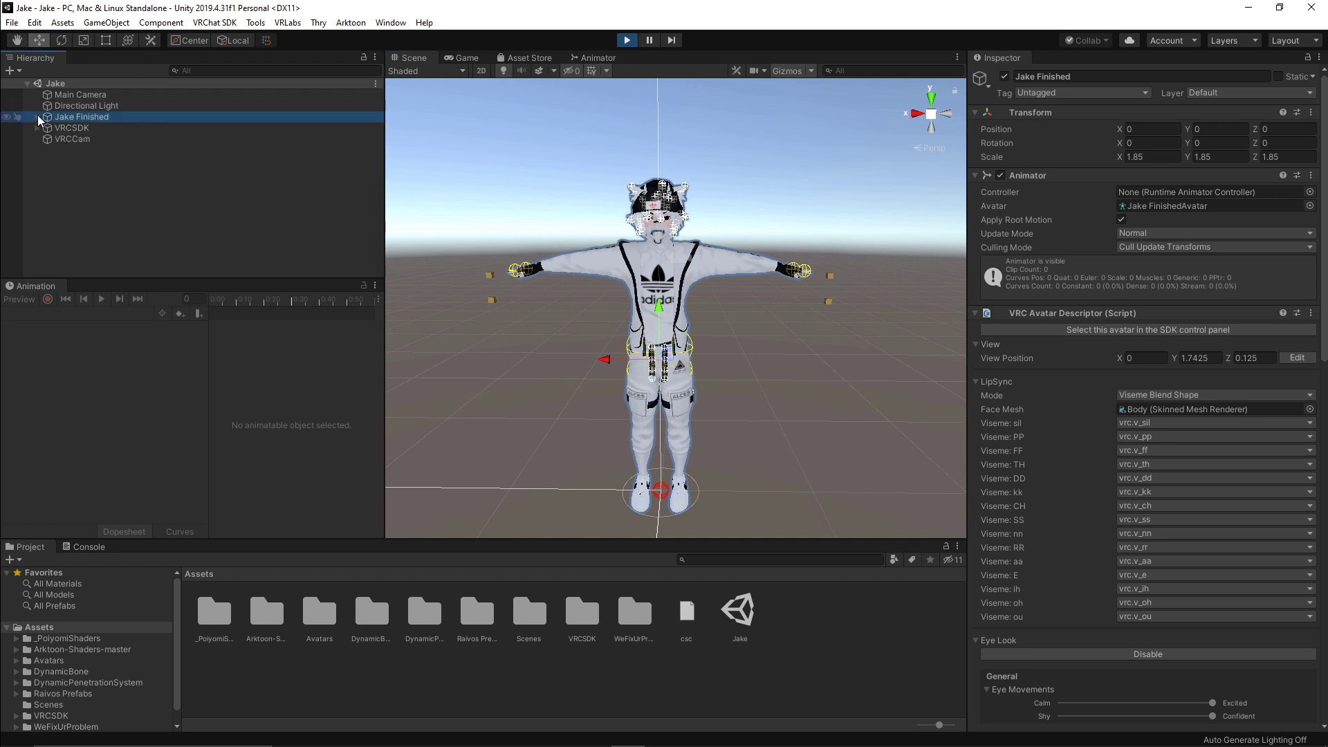
# Step: Frame VRCCam and move it to Y 1.711, Z 0.409, close to the avatar's face
pyautogui.click(79, 140)
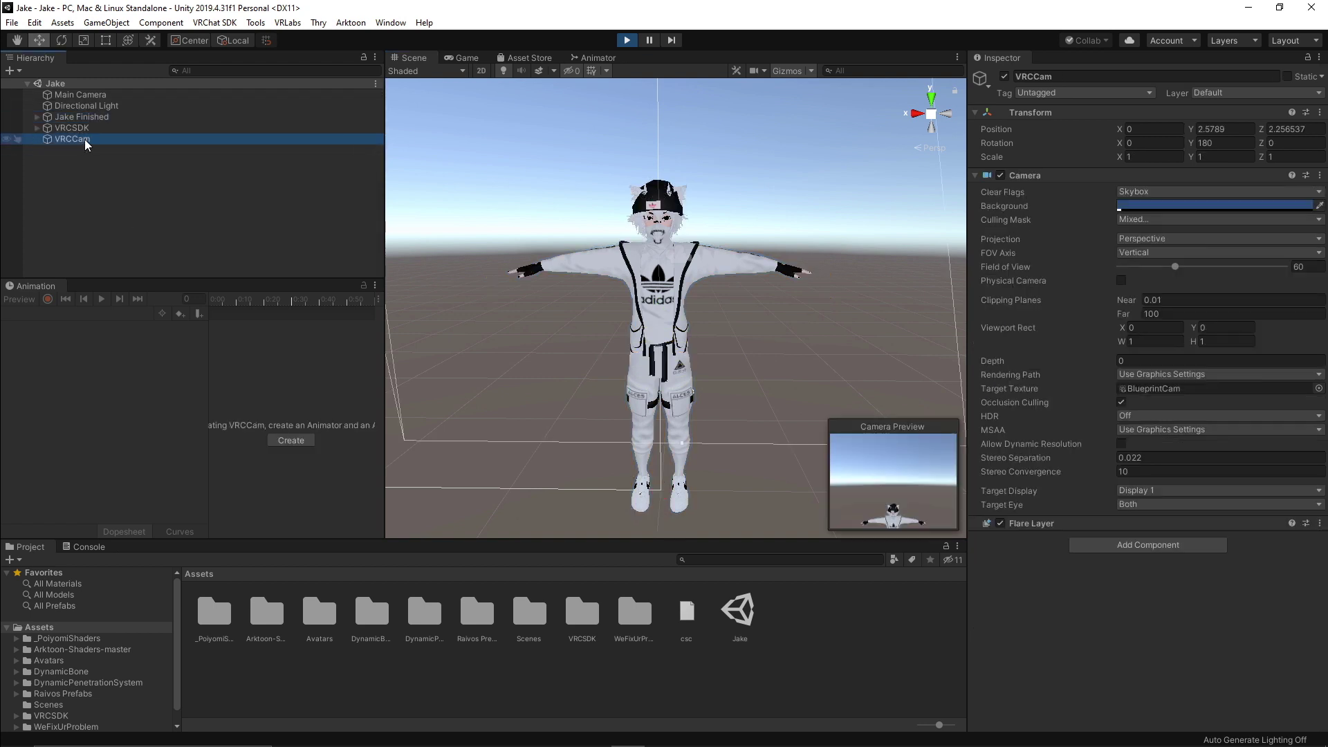
pyautogui.press('f')
pyautogui.moveTo(747, 346); pyautogui.dragTo(588, 269, button='middle')
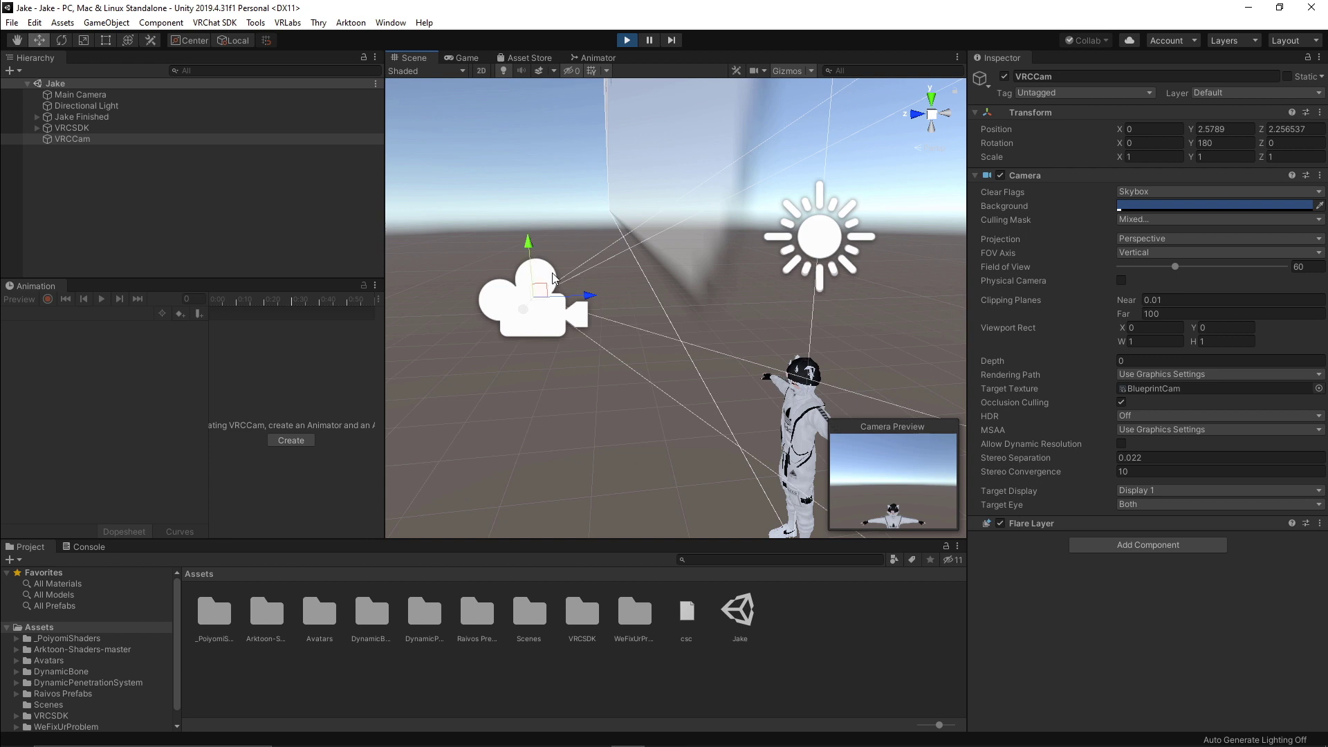
pyautogui.moveTo(526, 243); pyautogui.dragTo(547, 349)
pyautogui.moveTo(607, 409)
pyautogui.mouseDown()
pyautogui.moveTo(856, 403)
pyautogui.moveTo(828, 407)
pyautogui.mouseUp()
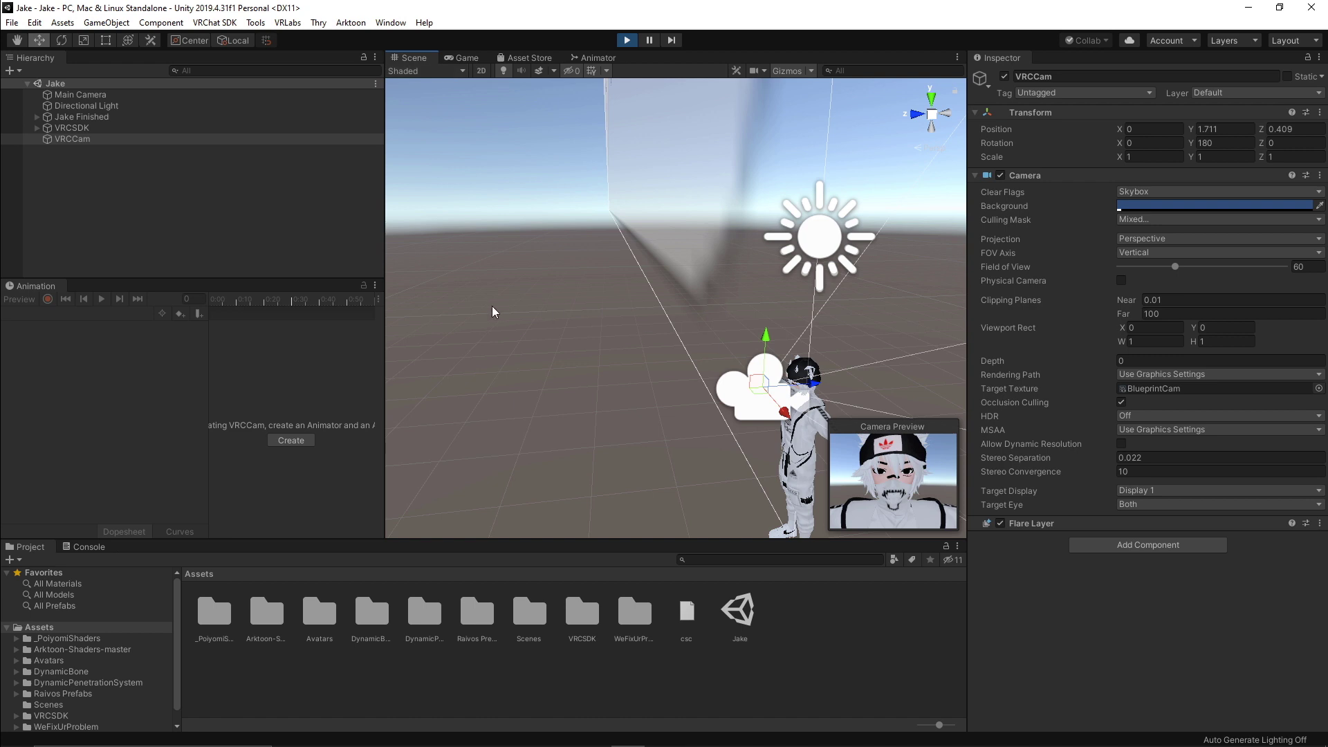
pyautogui.moveTo(603, 341); pyautogui.dragTo(813, 289, button='middle')
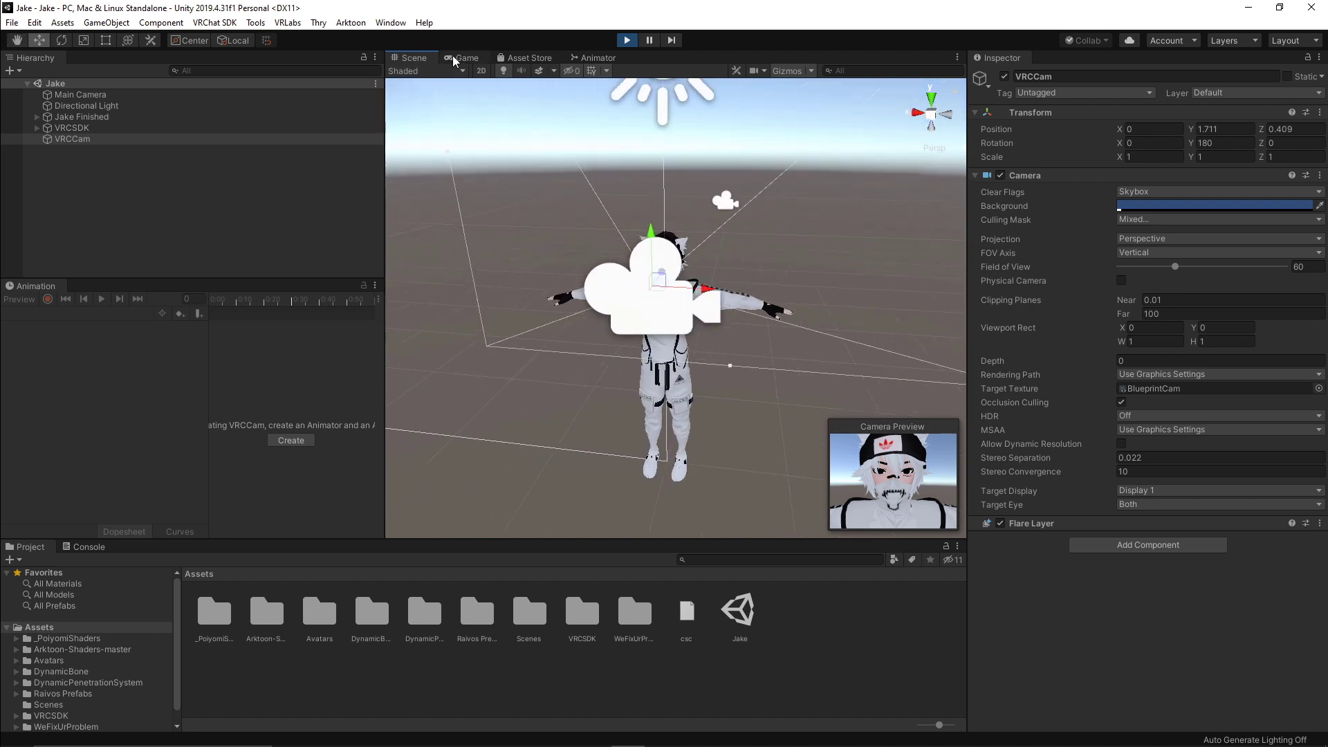
# Step: Confirm the upload rights, upload Jake to VRChat, and dismiss the Update Complete message
pyautogui.click(462, 57)
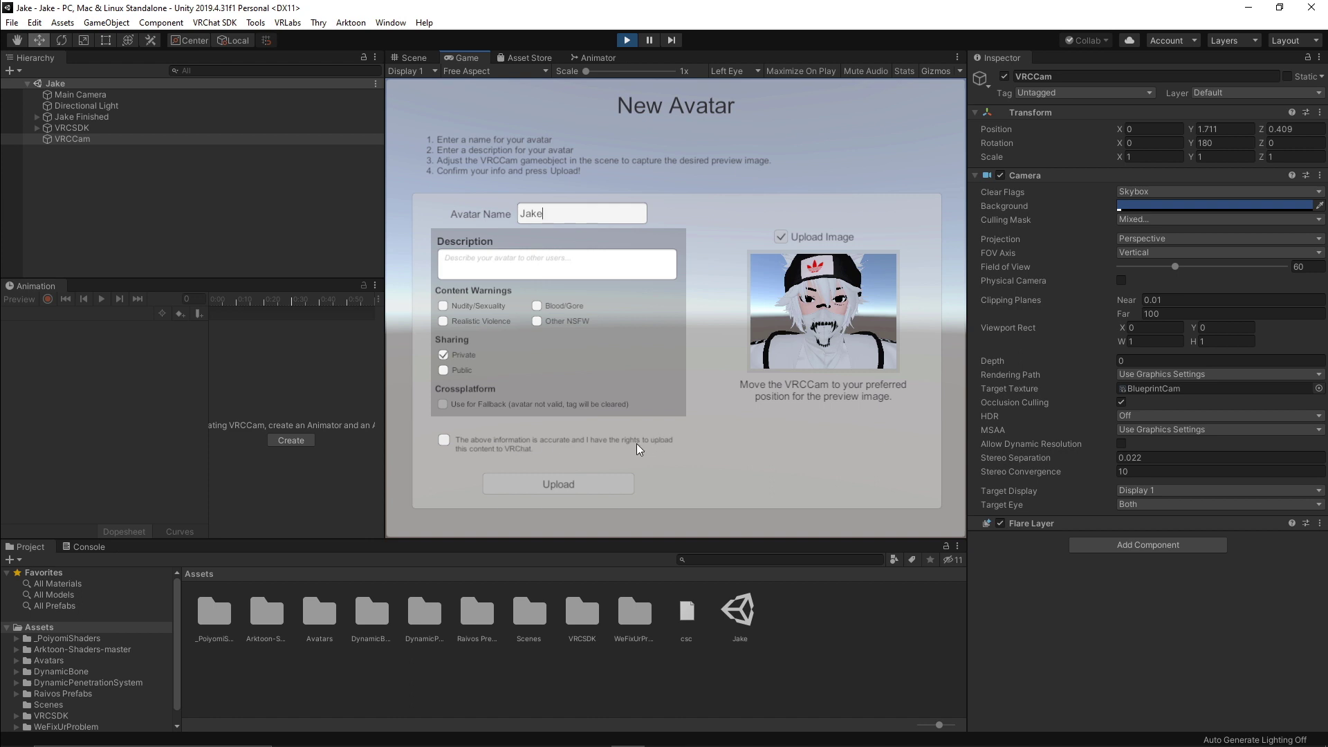
pyautogui.click(443, 440)
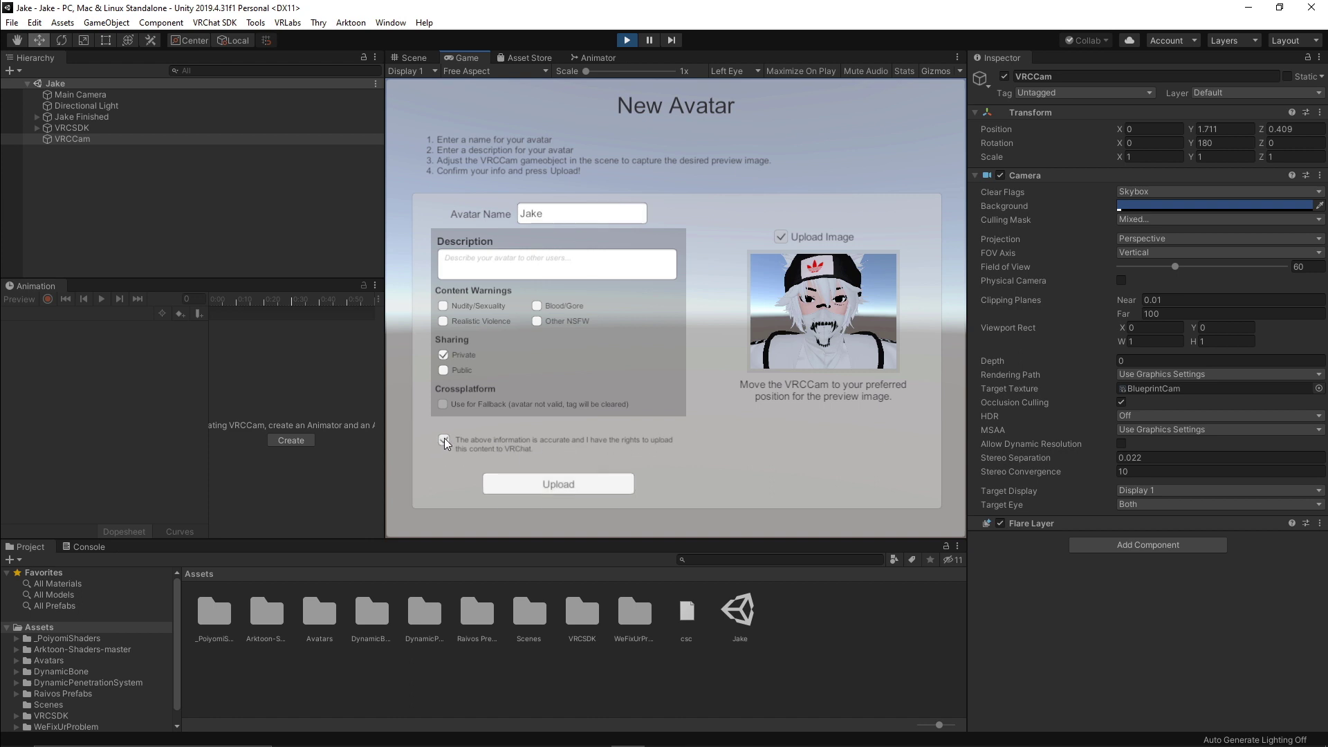
pyautogui.click(529, 484)
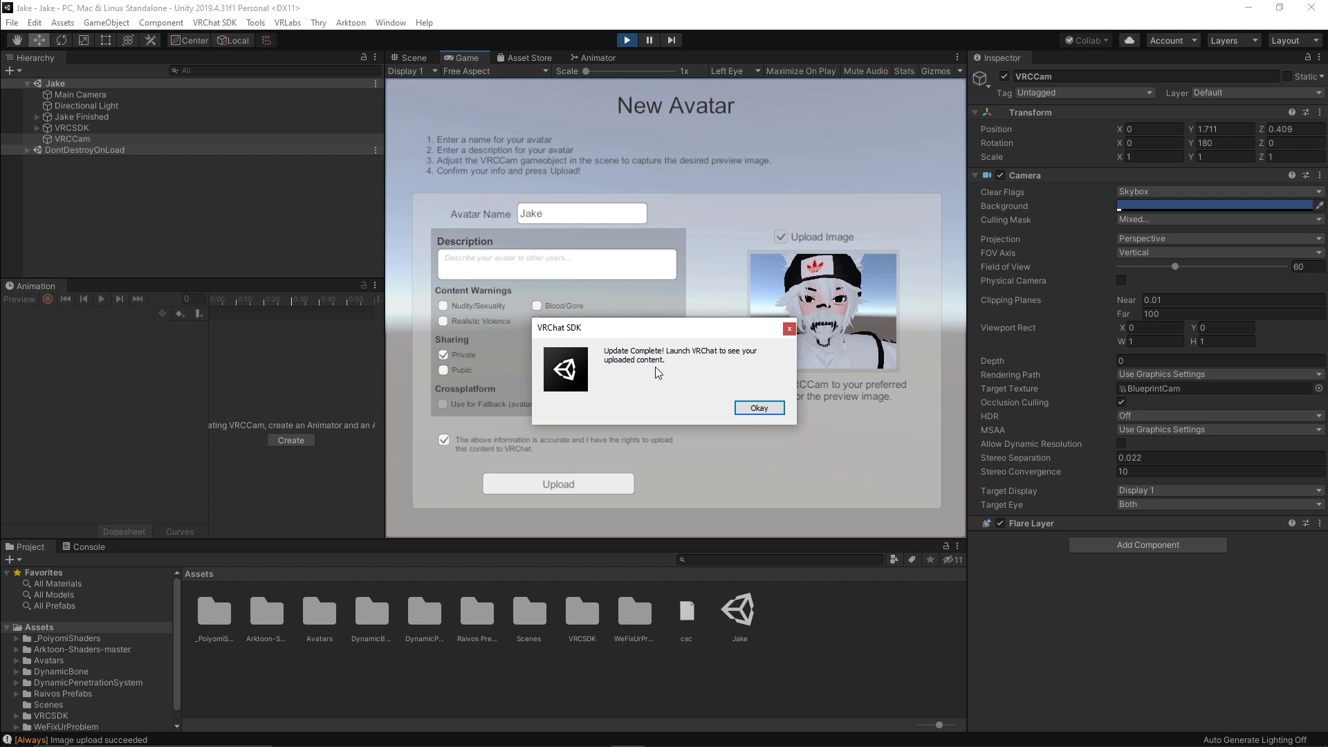
pyautogui.click(769, 411)
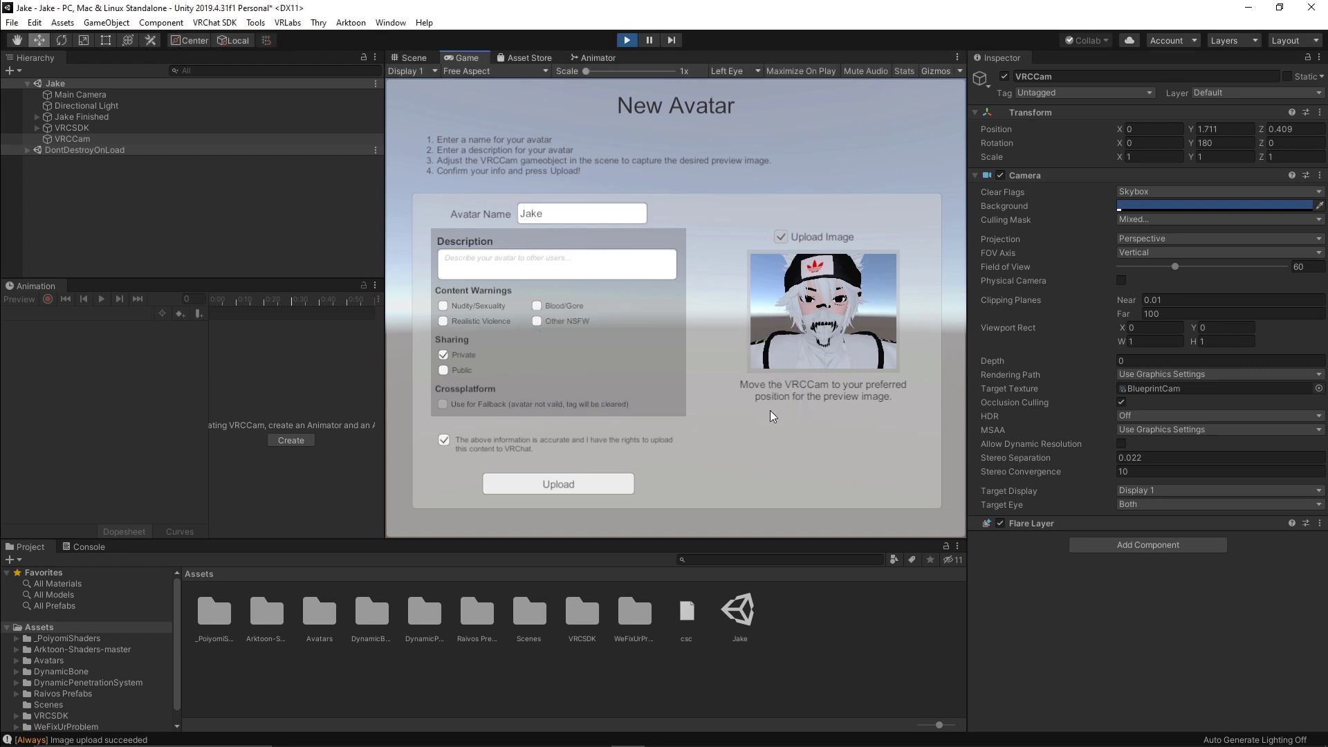
pyautogui.moveTo(693, 299)
pyautogui.keyDown('alt'); pyautogui.mouseDown()
pyautogui.moveTo(659, 307)
pyautogui.moveTo(694, 302)
pyautogui.mouseUp(); pyautogui.keyUp('alt')
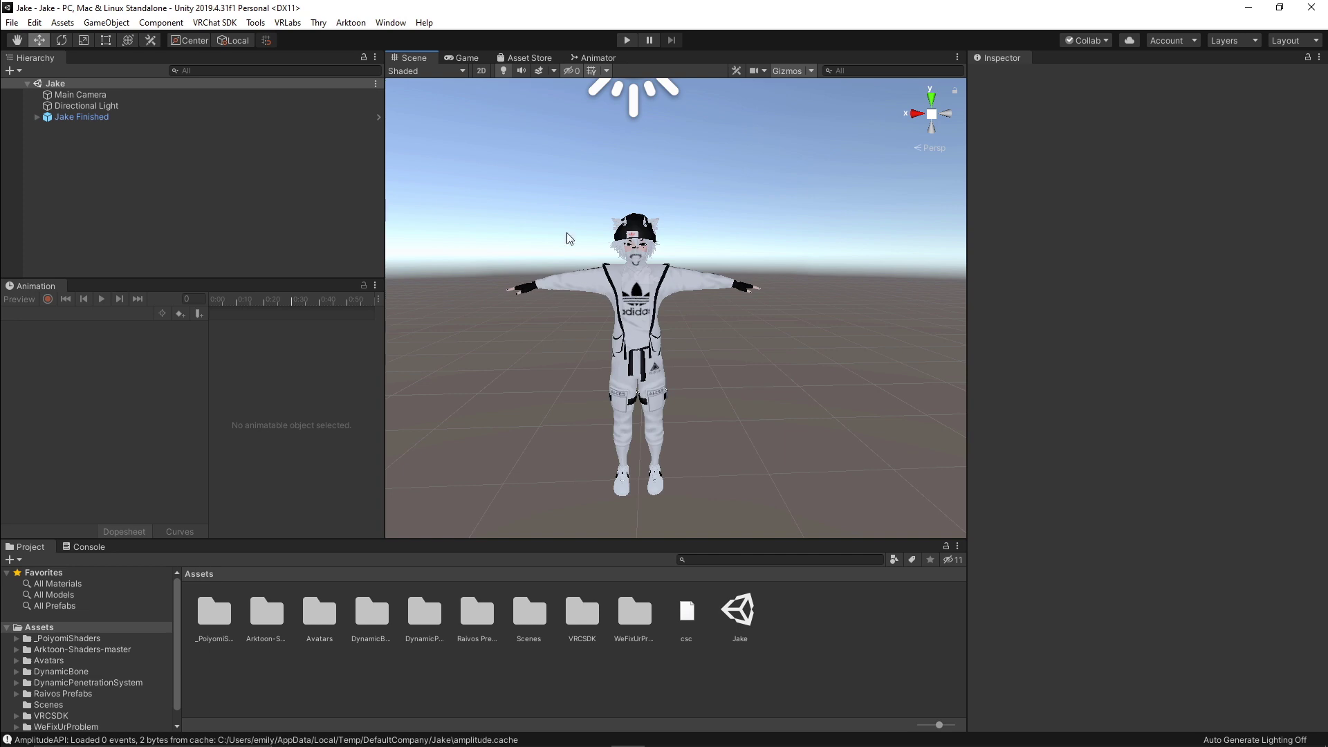
# Step: Save the Unity scene, then launch VRChat from Steam in Desktop (Non-VR) mode
pyautogui.click(14, 26)
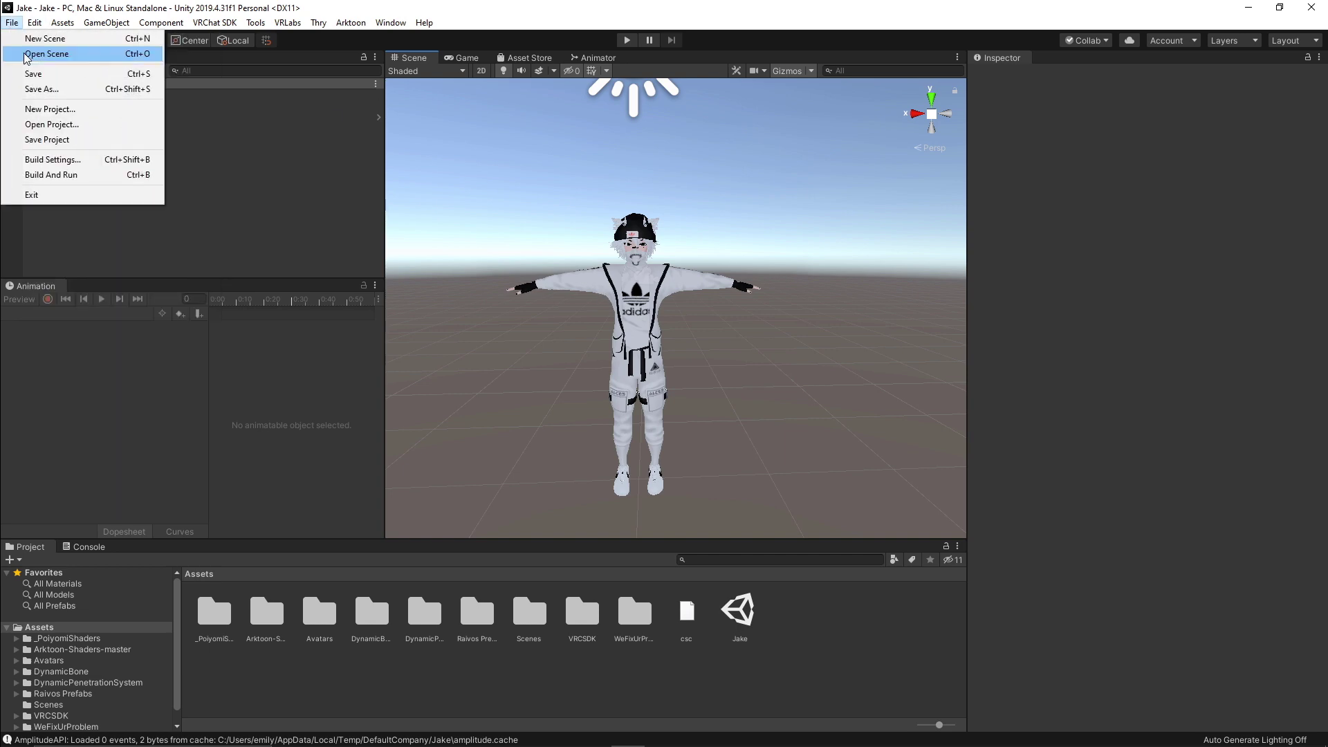
pyautogui.click(35, 74)
pyautogui.click(492, 743)
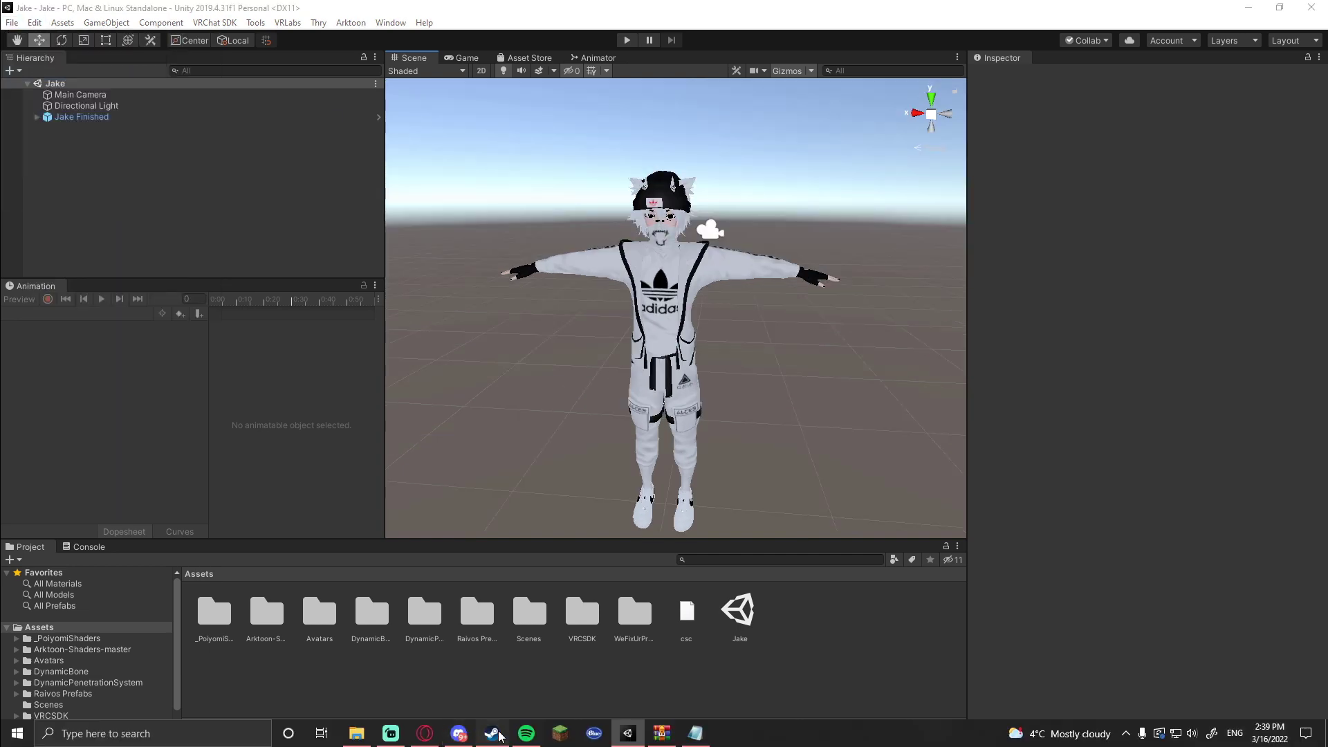
pyautogui.click(486, 249)
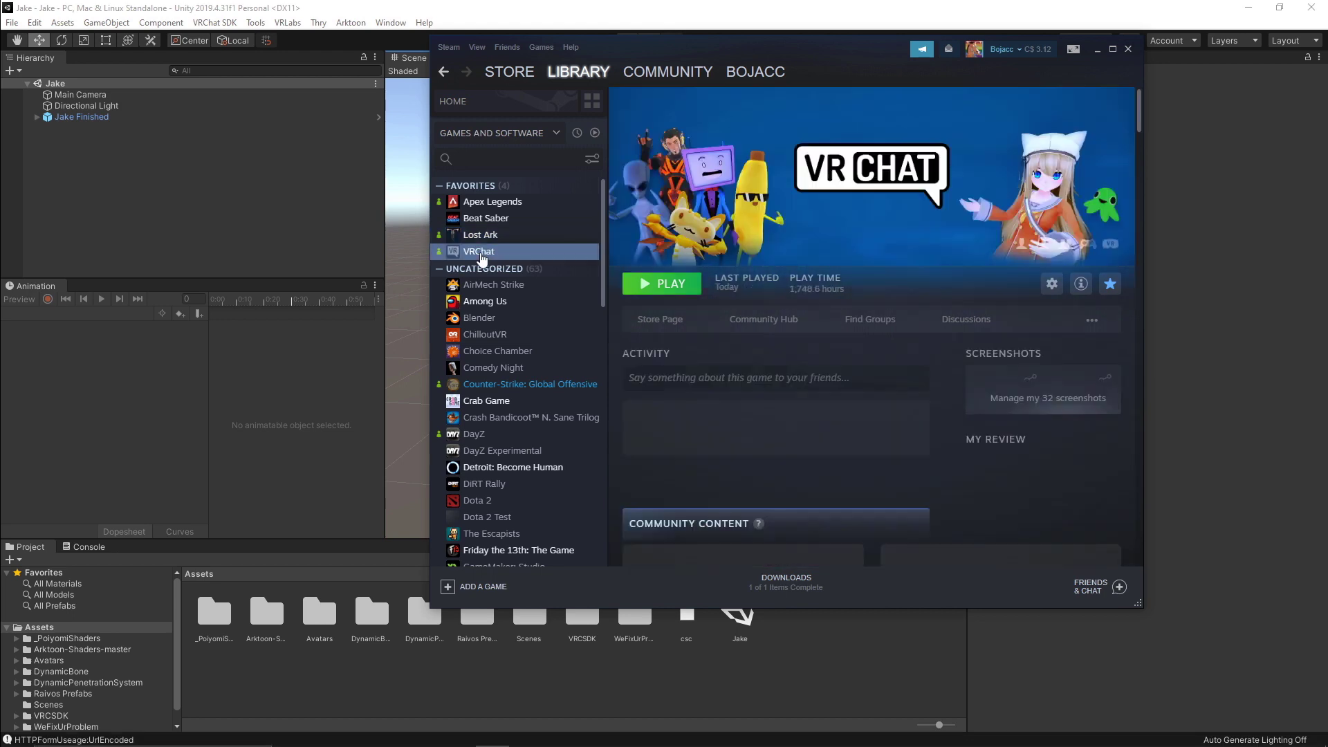
pyautogui.click(652, 290)
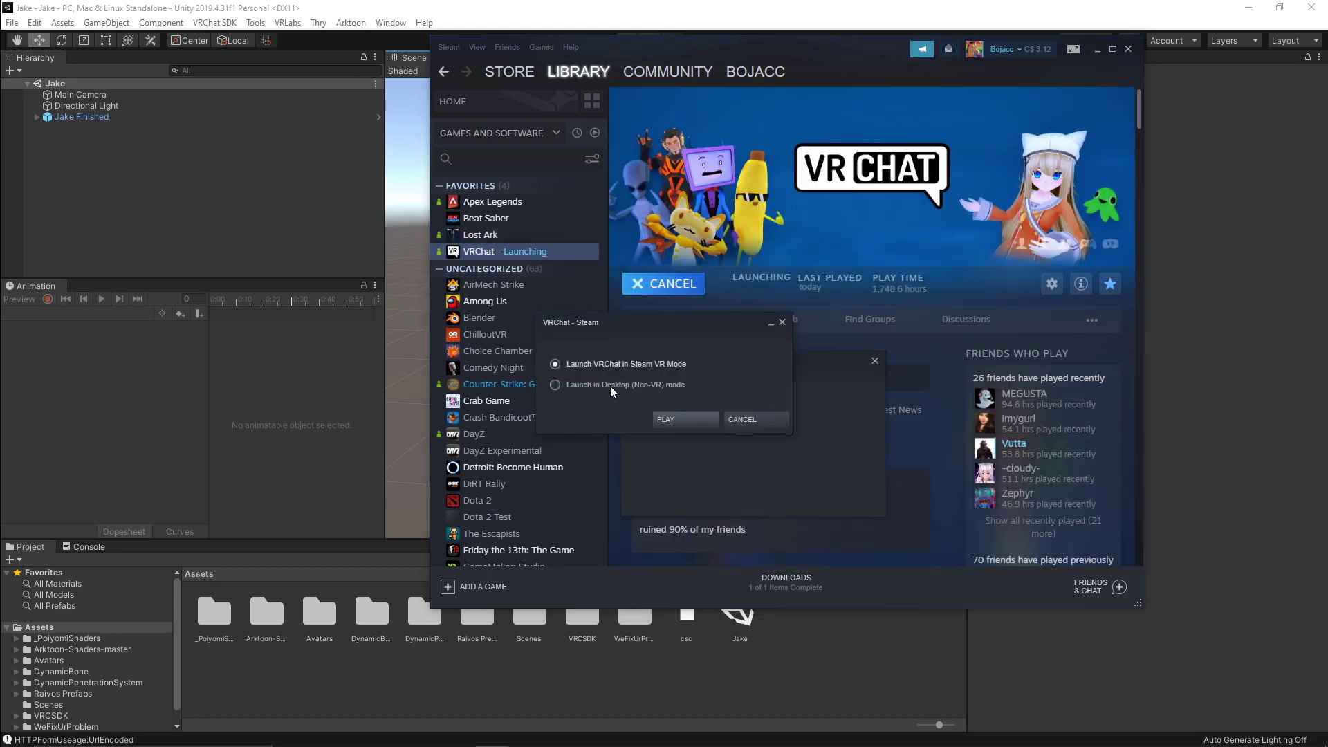
pyautogui.click(616, 385)
pyautogui.click(695, 418)
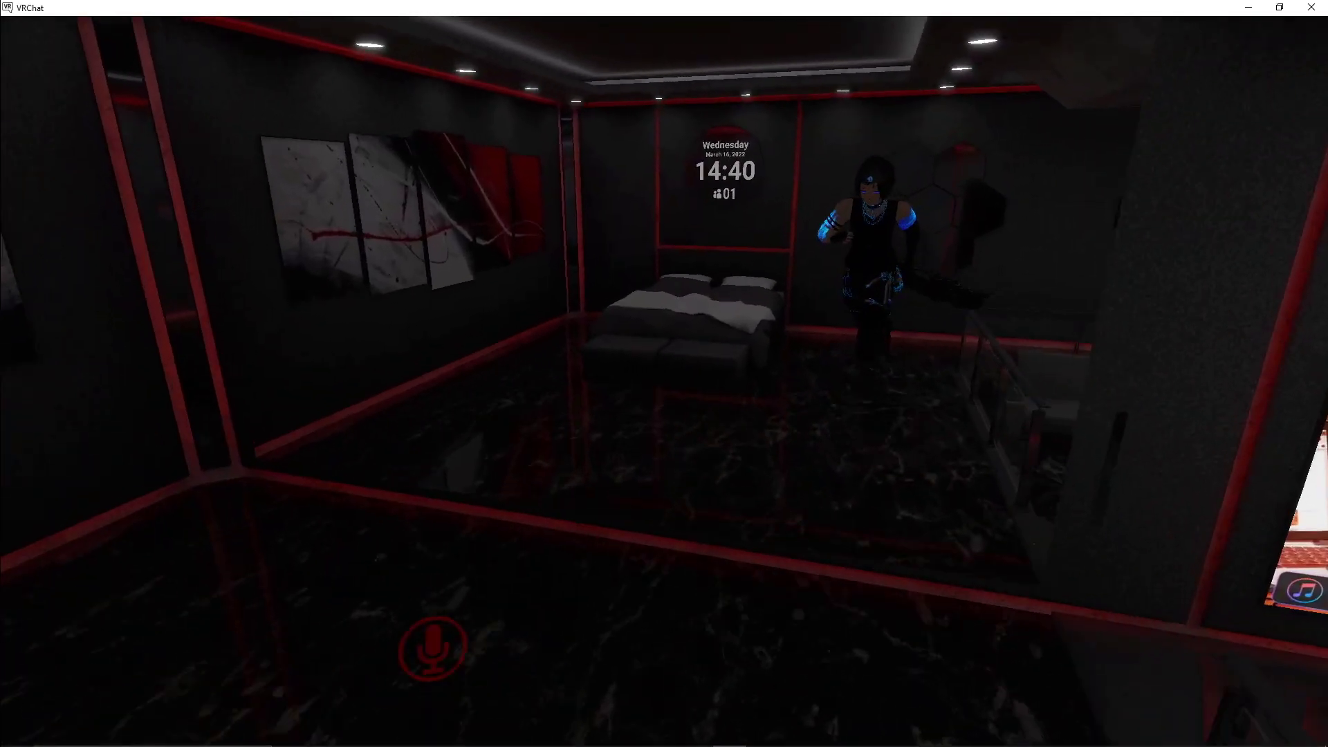
# Step: Change into the Jake avatar from the Avatars menu and look at the newly loaded body
pyautogui.press('w')
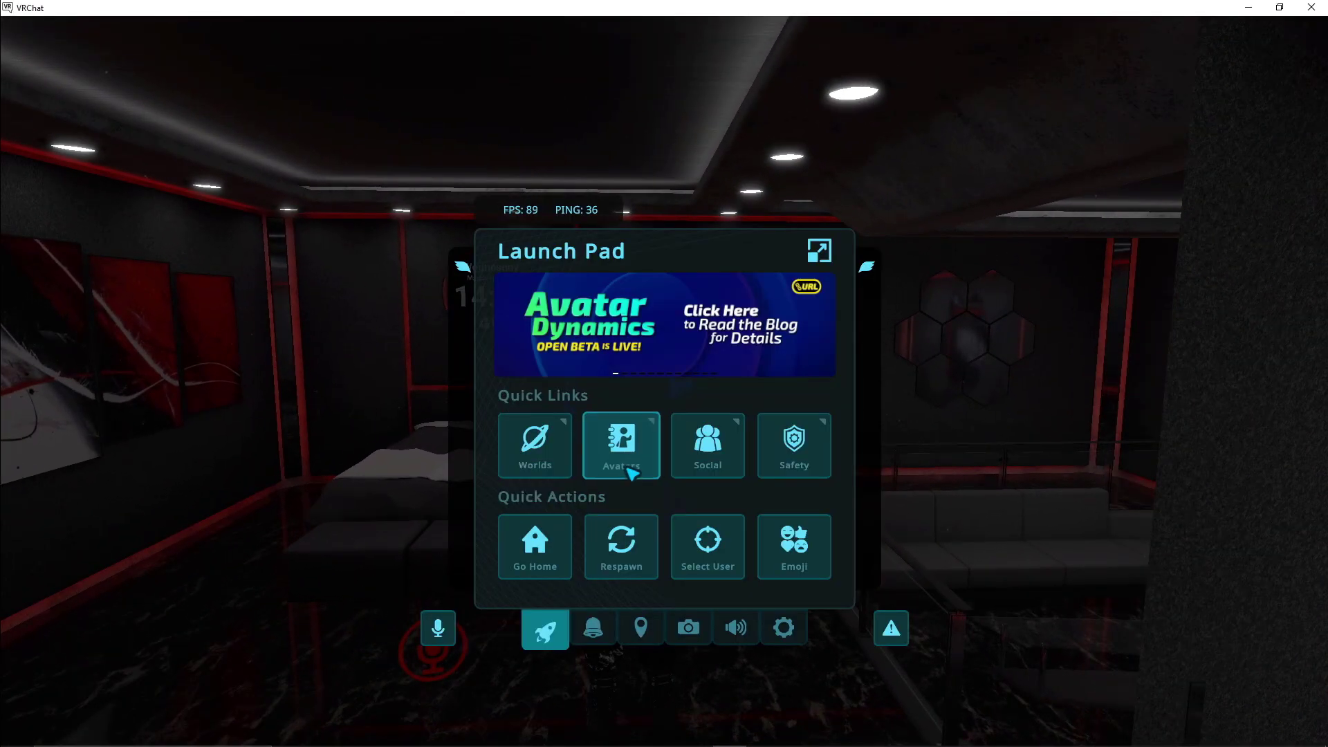
pyautogui.click(622, 450)
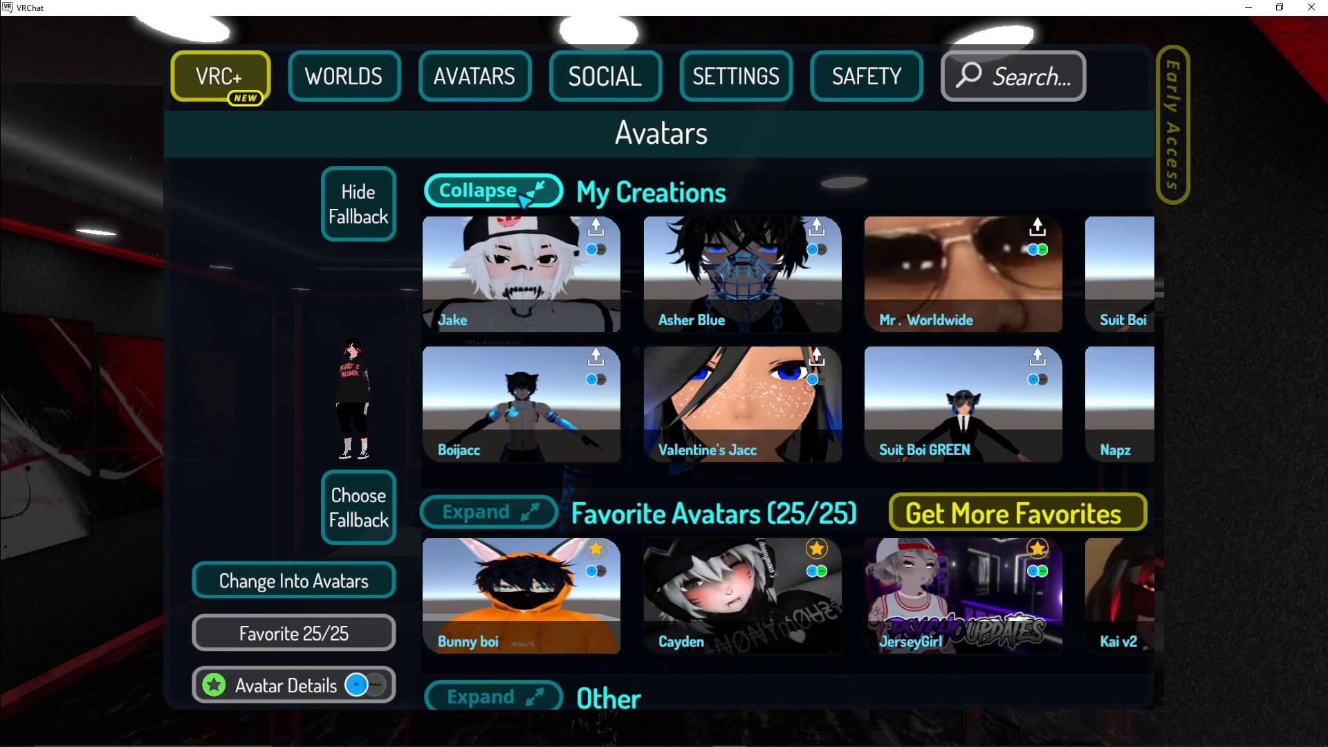
pyautogui.scroll(-3, 703, 490)
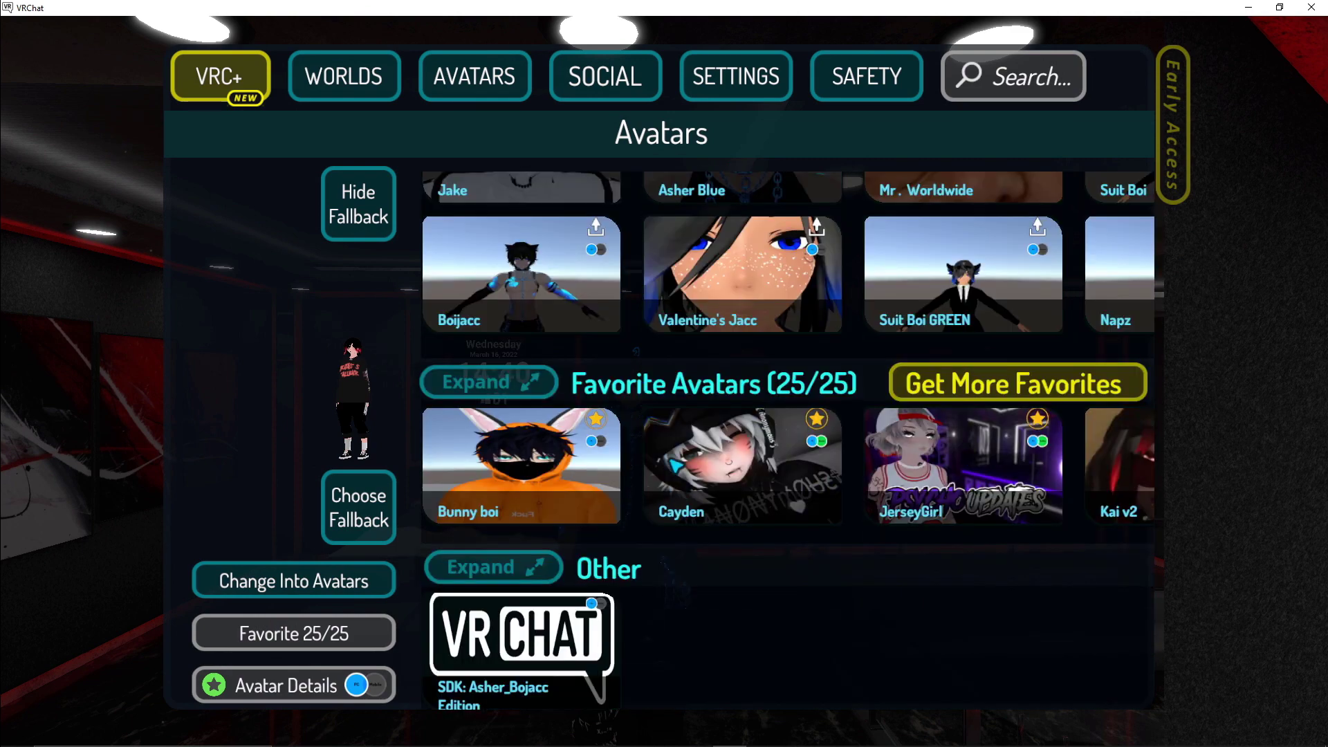
pyautogui.scroll(4, 623, 429)
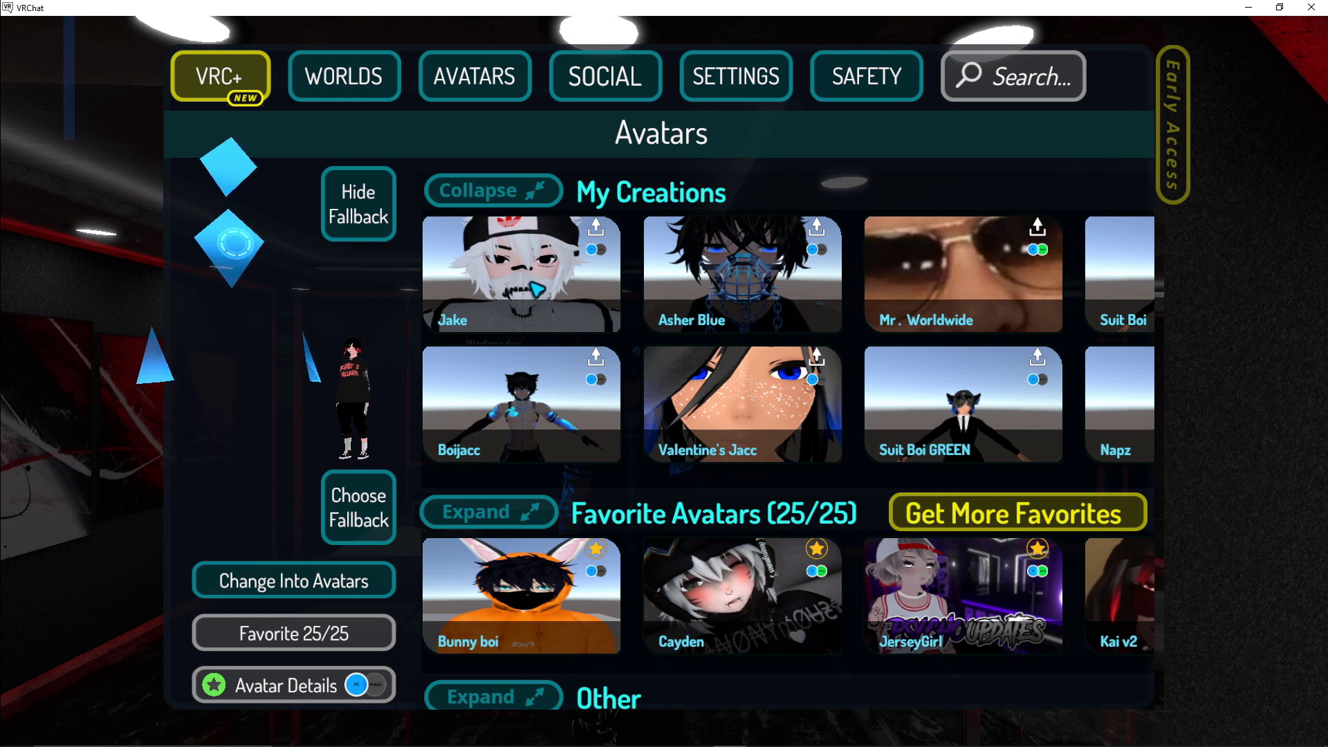
pyautogui.click(294, 581)
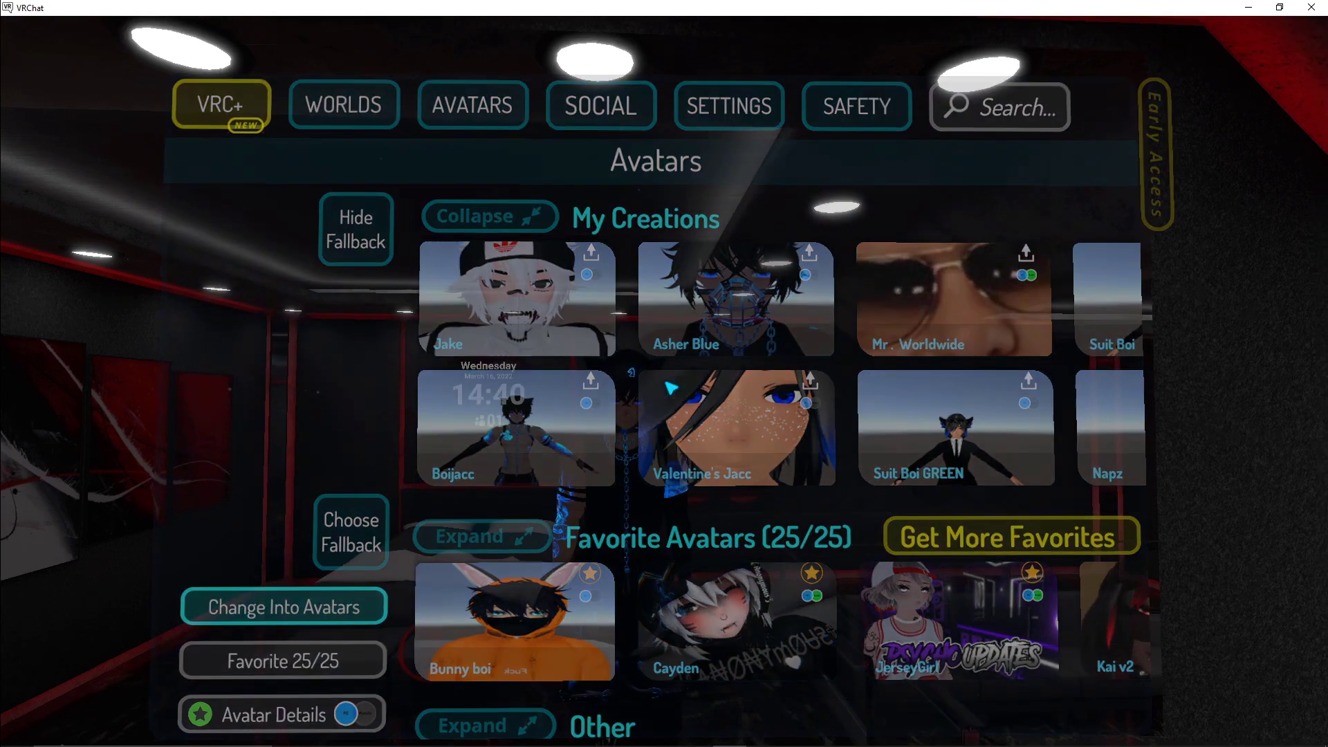
pyautogui.press('w')
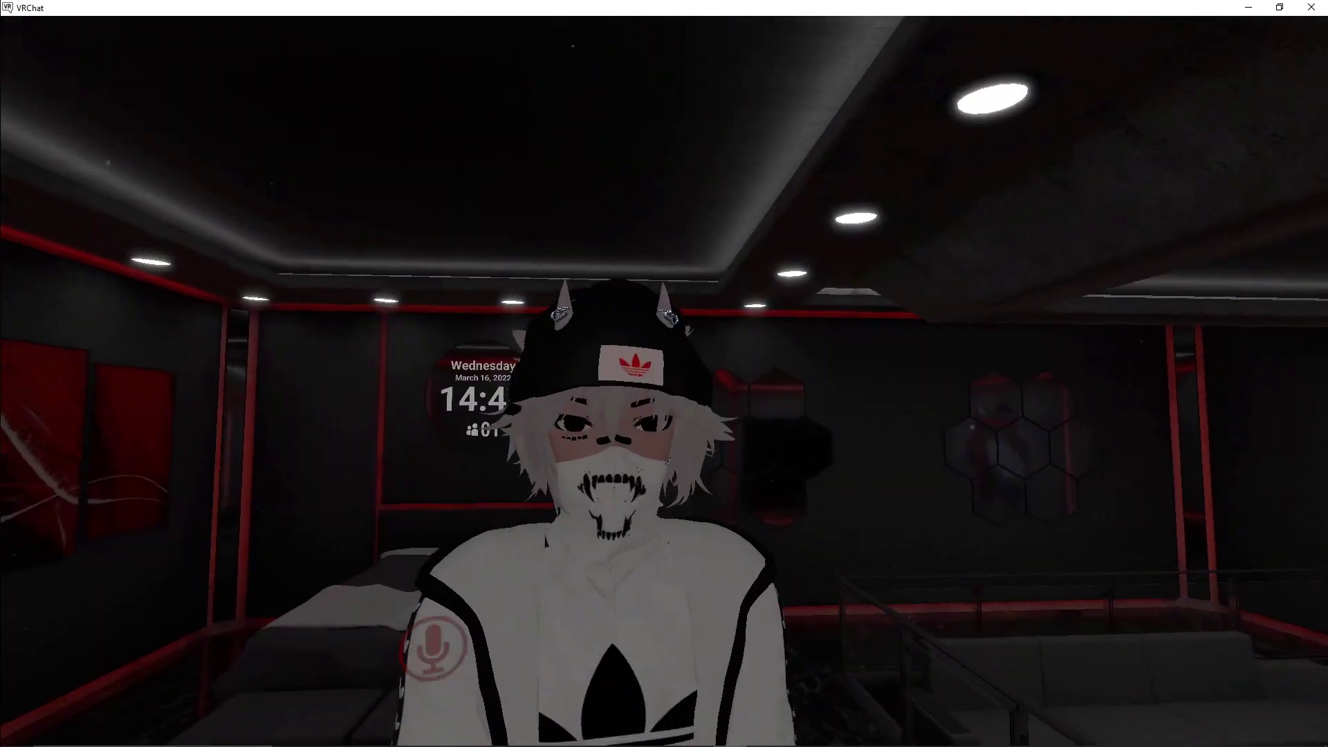
# Step: Walk back and forth at the mirror to see Jake full-body, then the face up close
pyautogui.press('s')
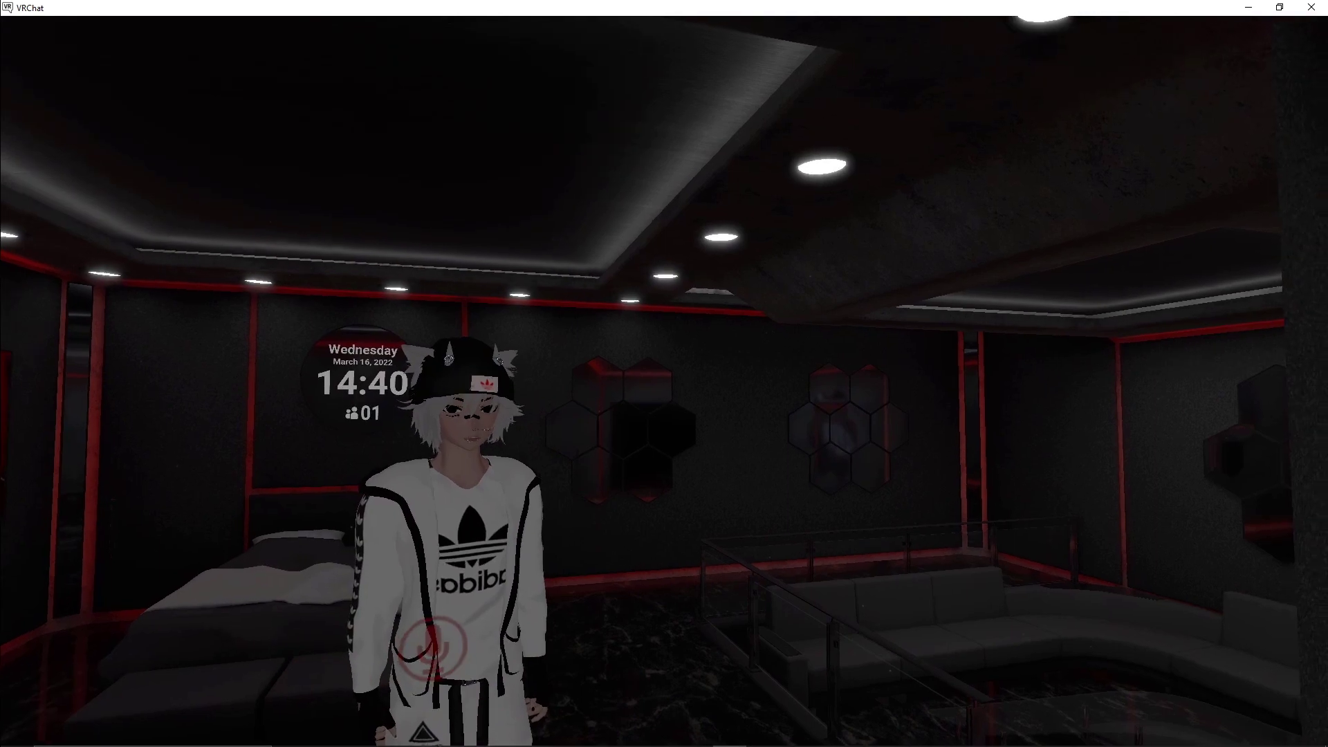
pyautogui.press('s')
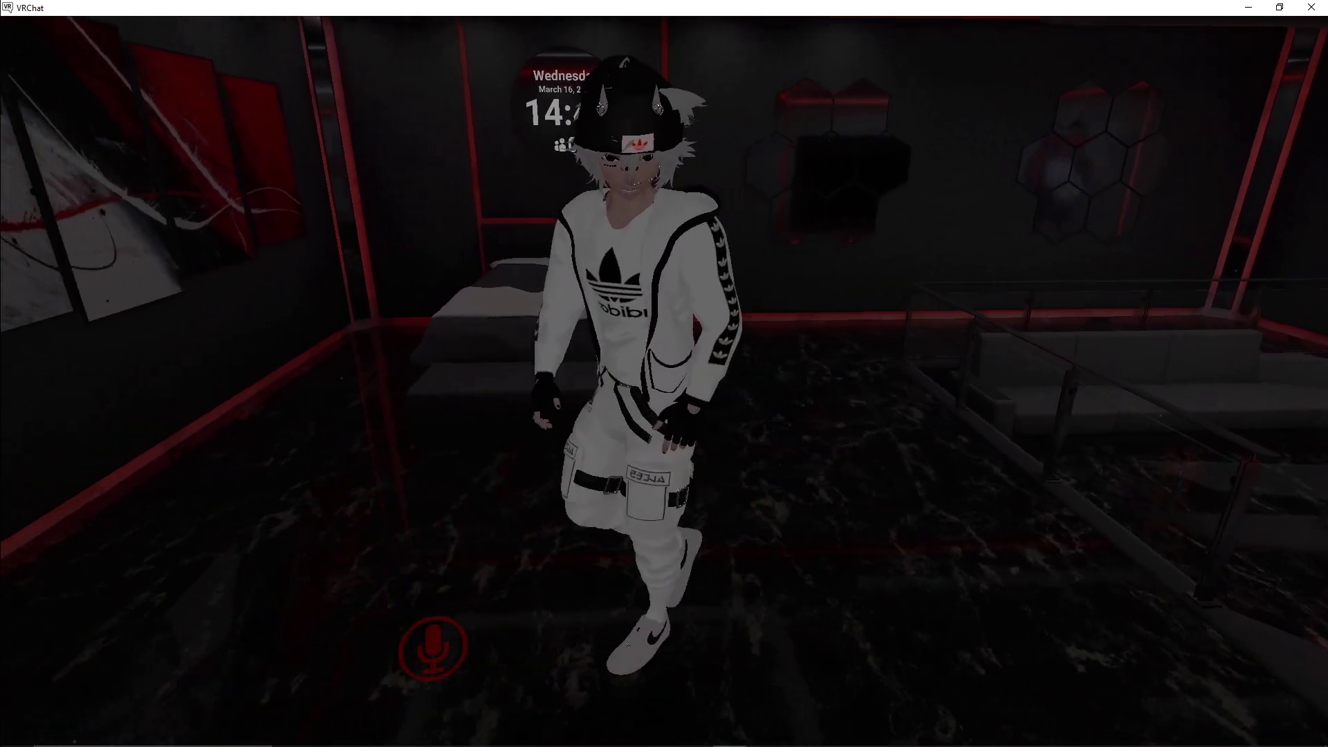
pyautogui.press('w')
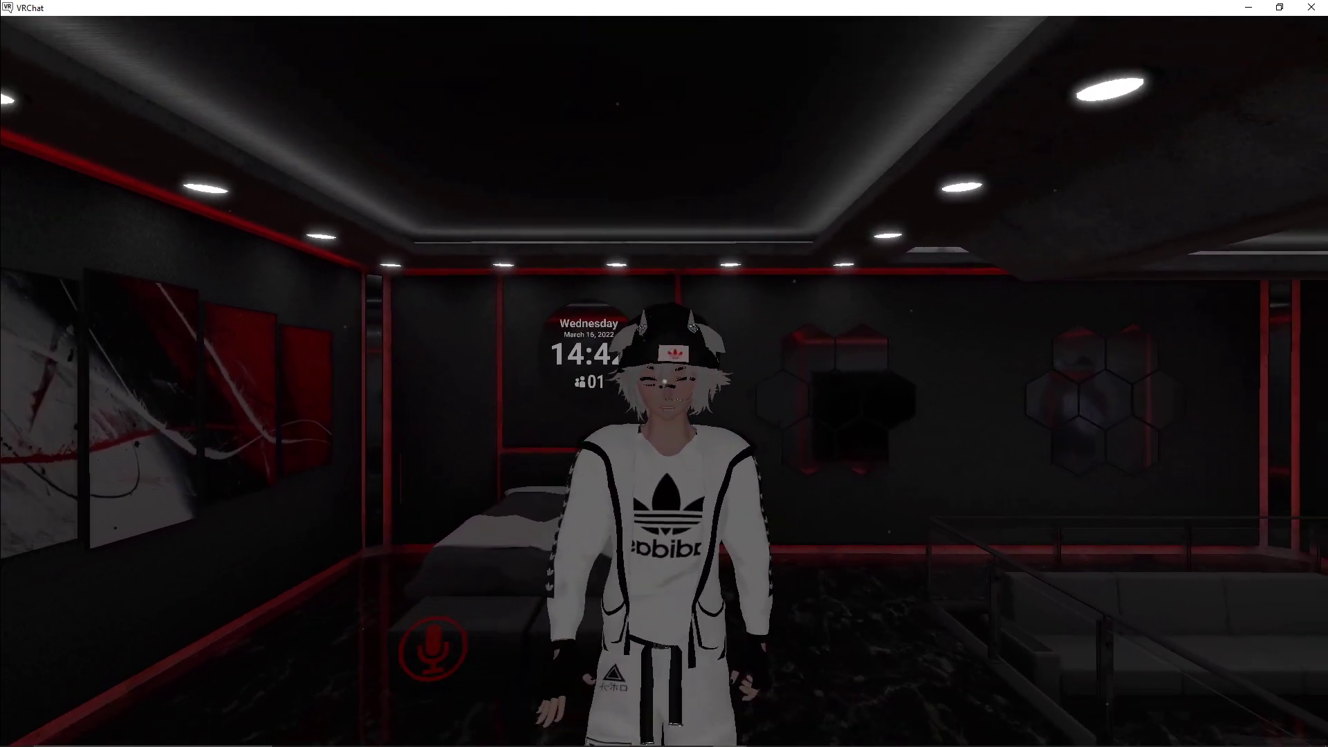
pyautogui.press('w')
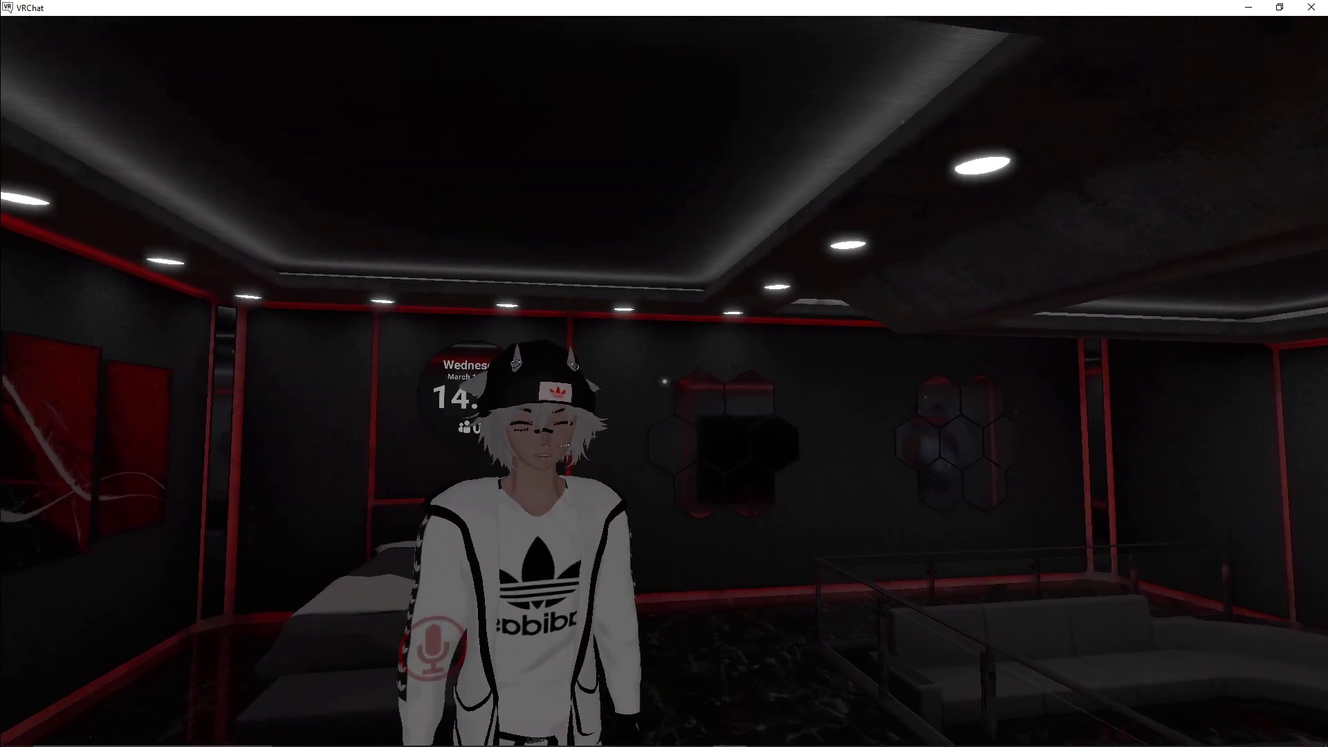
pyautogui.press('w')
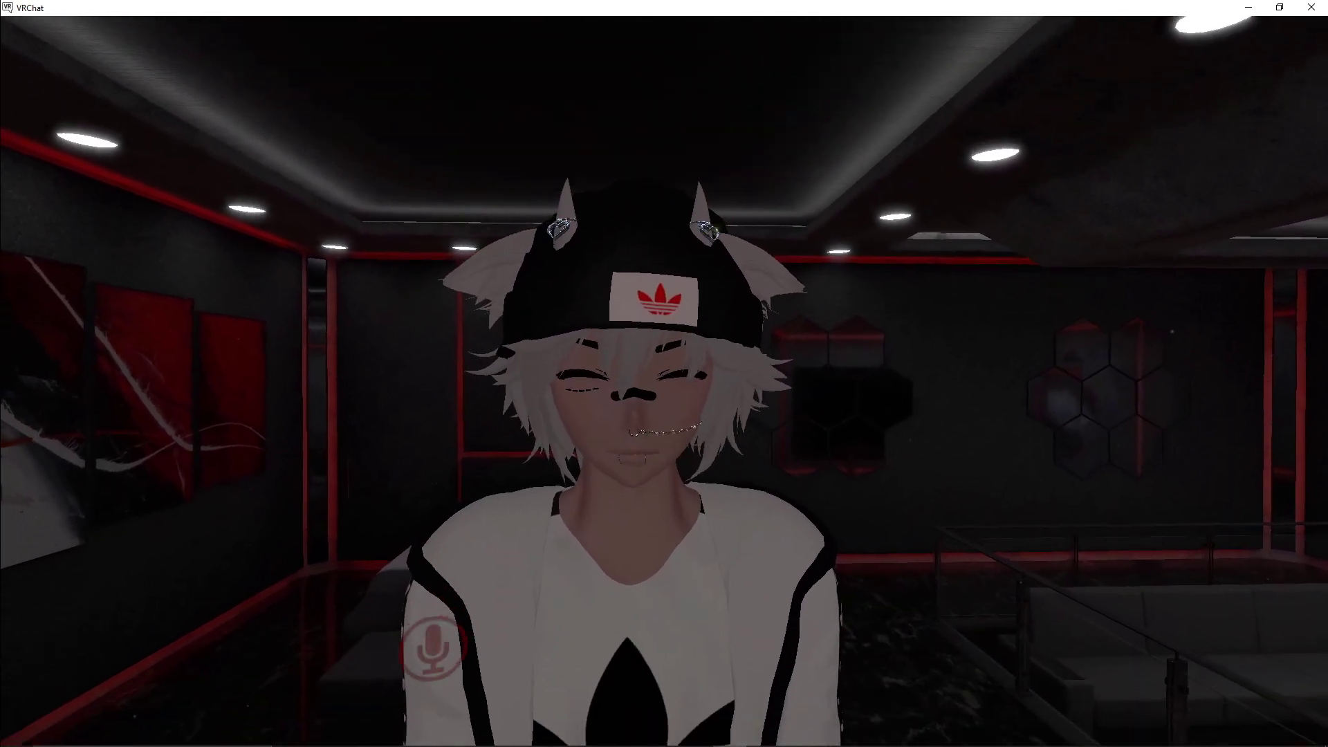